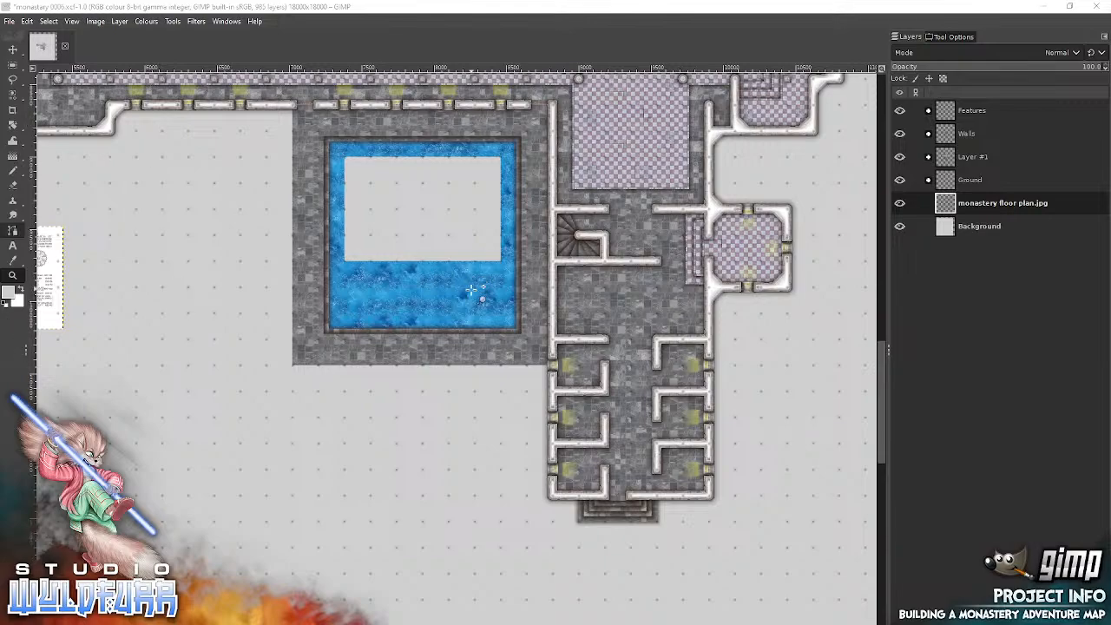
Step: Look over the monastery map around the church, the pool courtyard and the wing of small cells
mouse_move(13, 50)
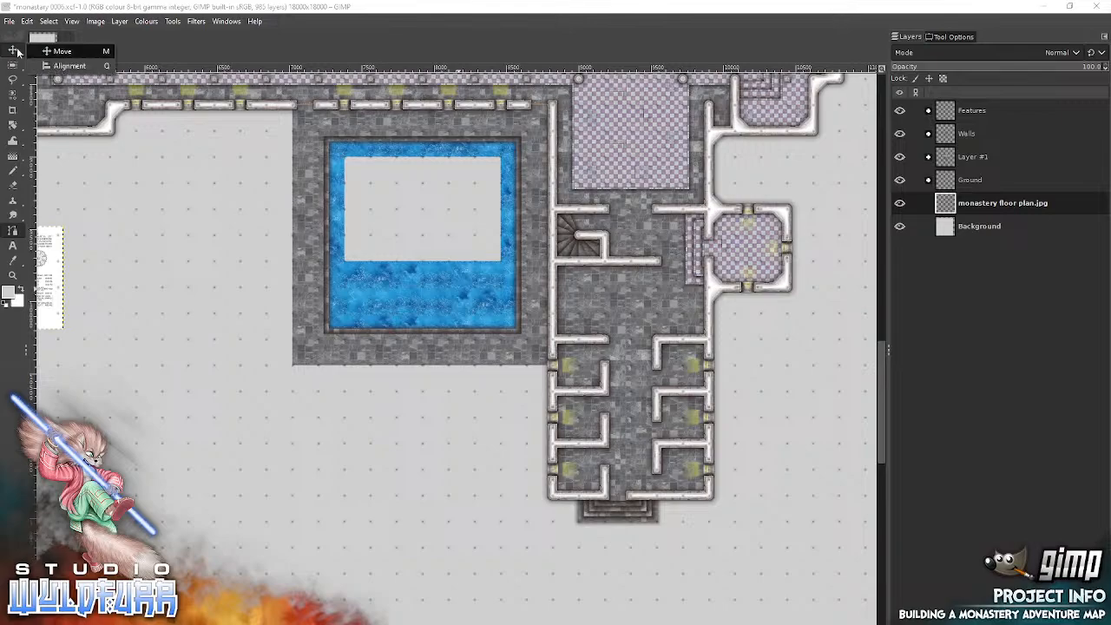
left_click(57, 53)
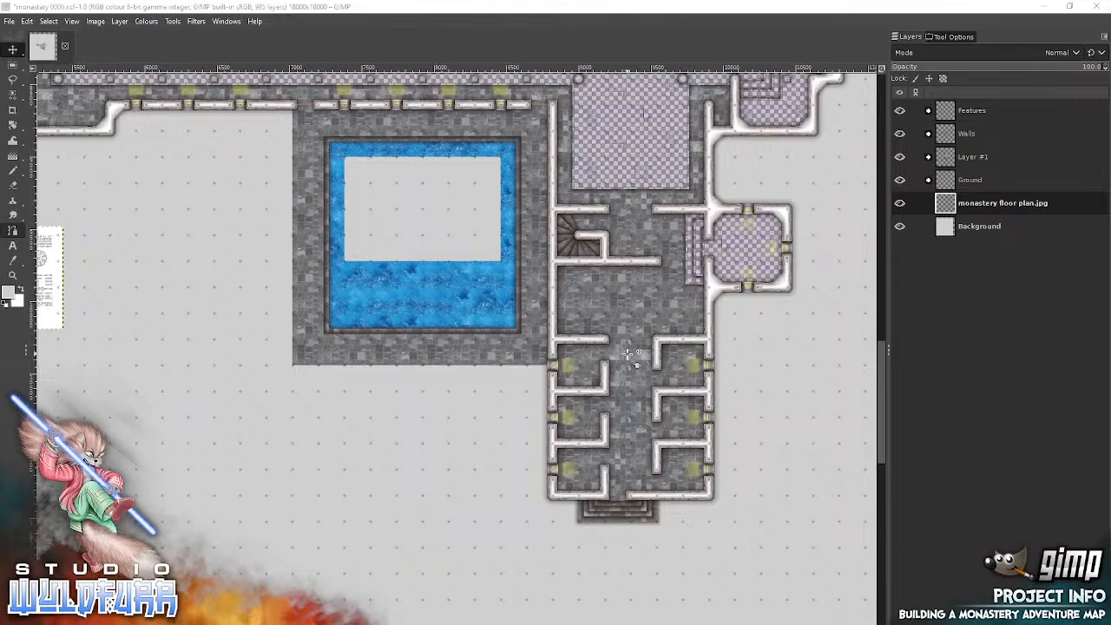
left_click(799, 350)
left_click_drag(796, 337, 787, 513)
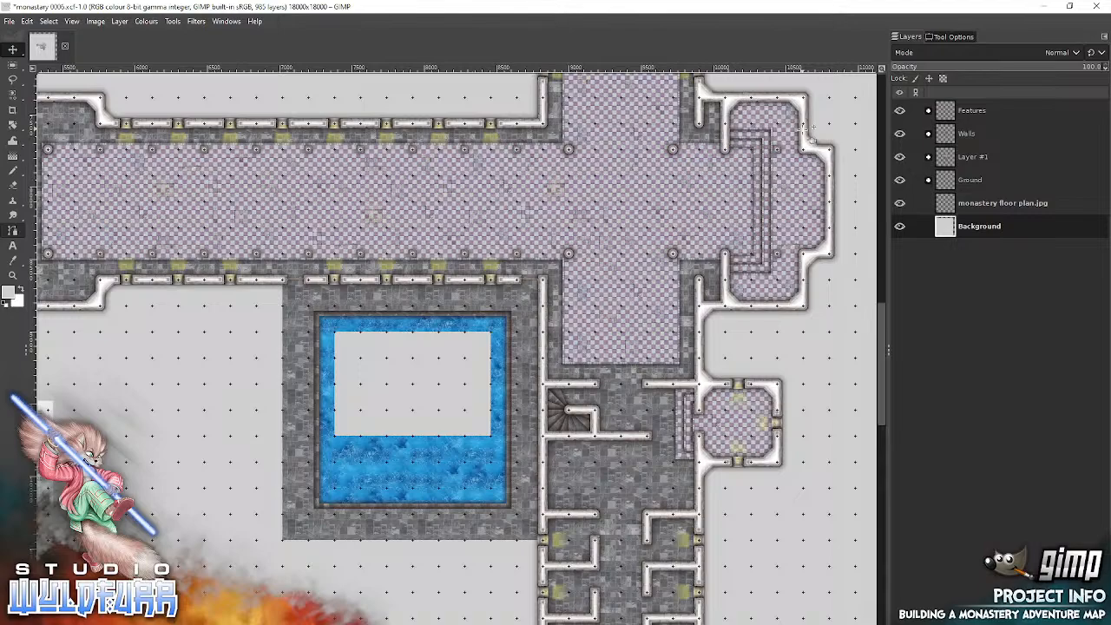
left_click_drag(771, 204, 674, 285)
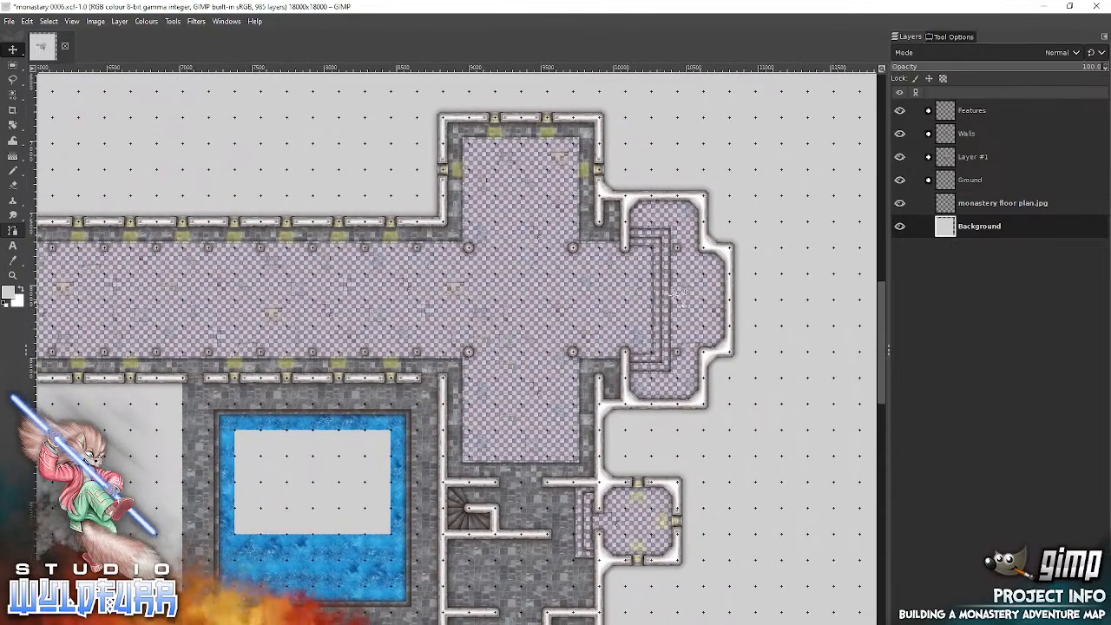
left_click_drag(645, 290, 766, 83)
left_click_drag(763, 415, 653, 285)
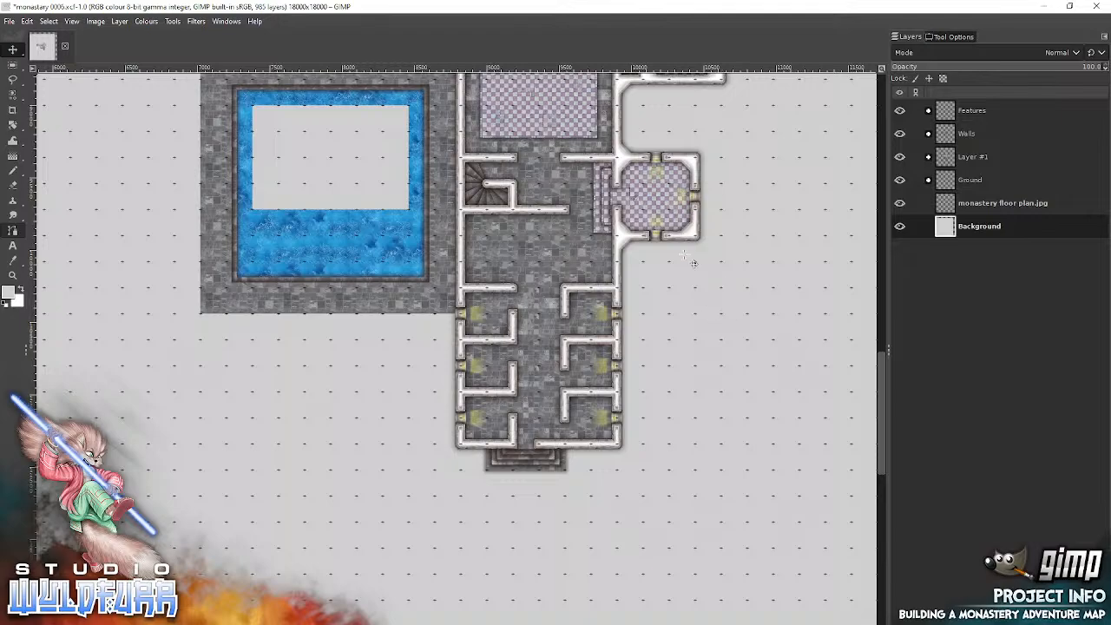
left_click_drag(323, 375, 538, 349)
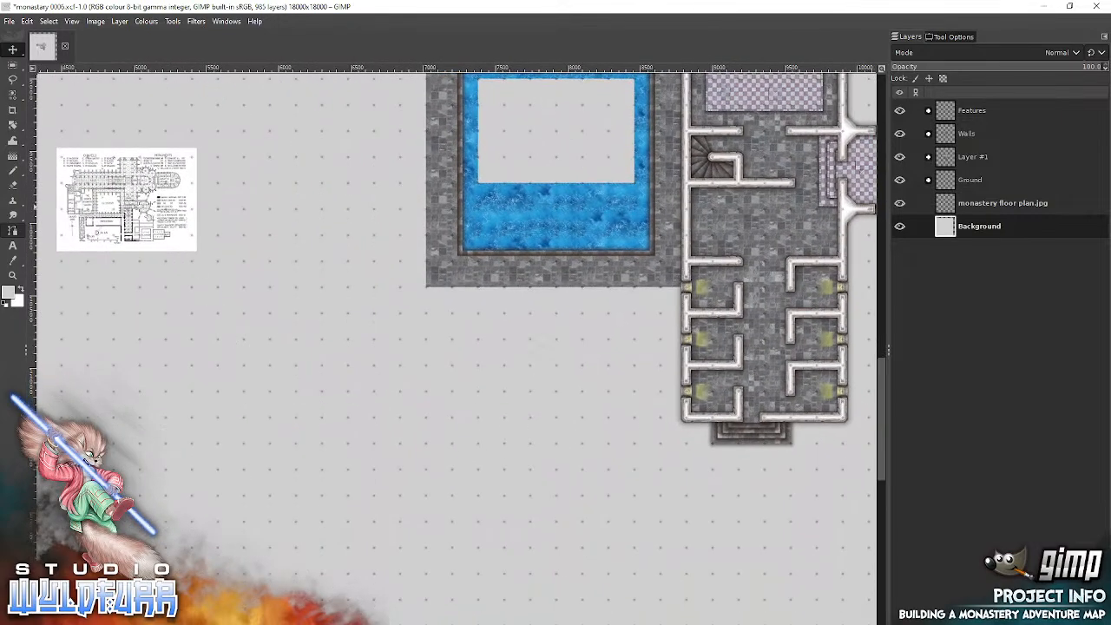
Step: Examine the reference floor plan's refectory area and the matching empty ground south of the pool courtyard
left_click(12, 275)
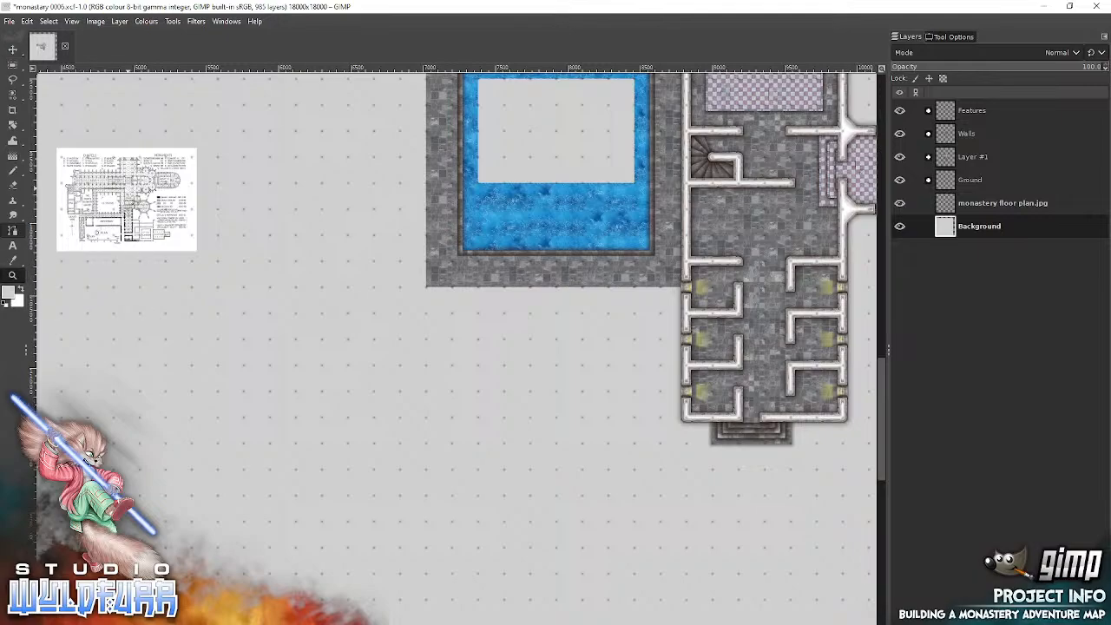
left_click(124, 208)
left_click(122, 215)
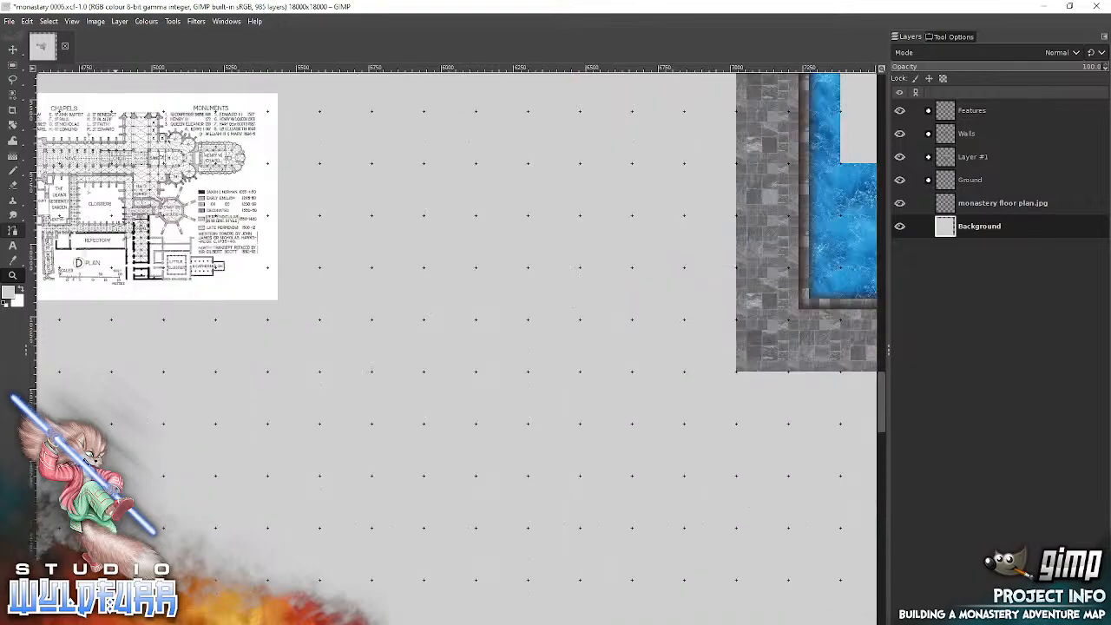
left_click_drag(131, 209, 479, 279)
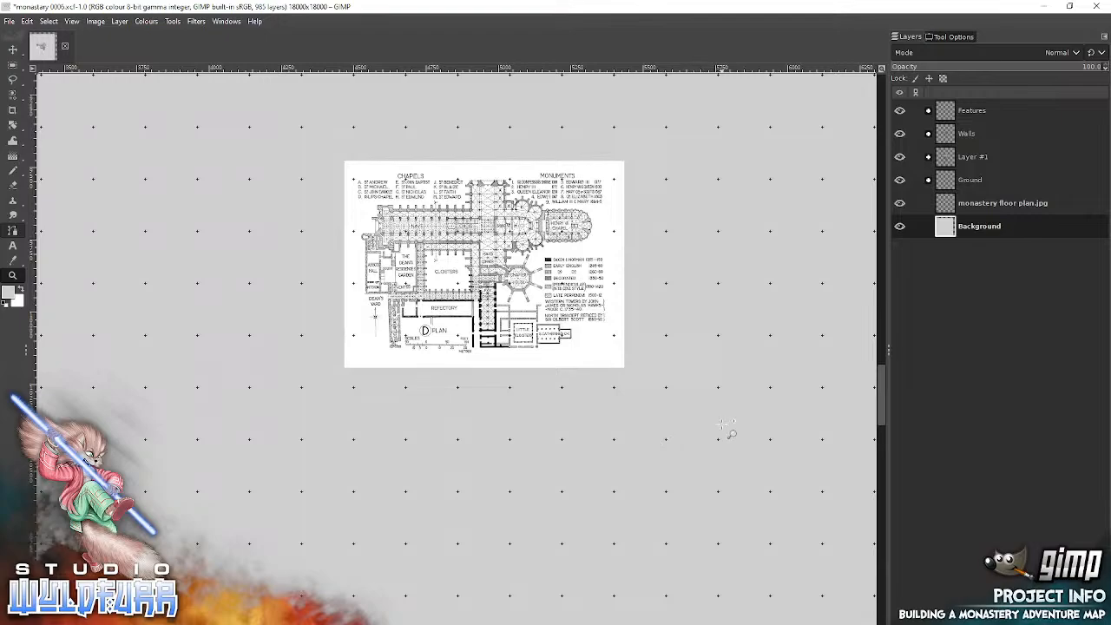
left_click_drag(765, 396, 256, 579)
left_click_drag(809, 292, 444, 267)
left_click_drag(204, 419, 835, 230)
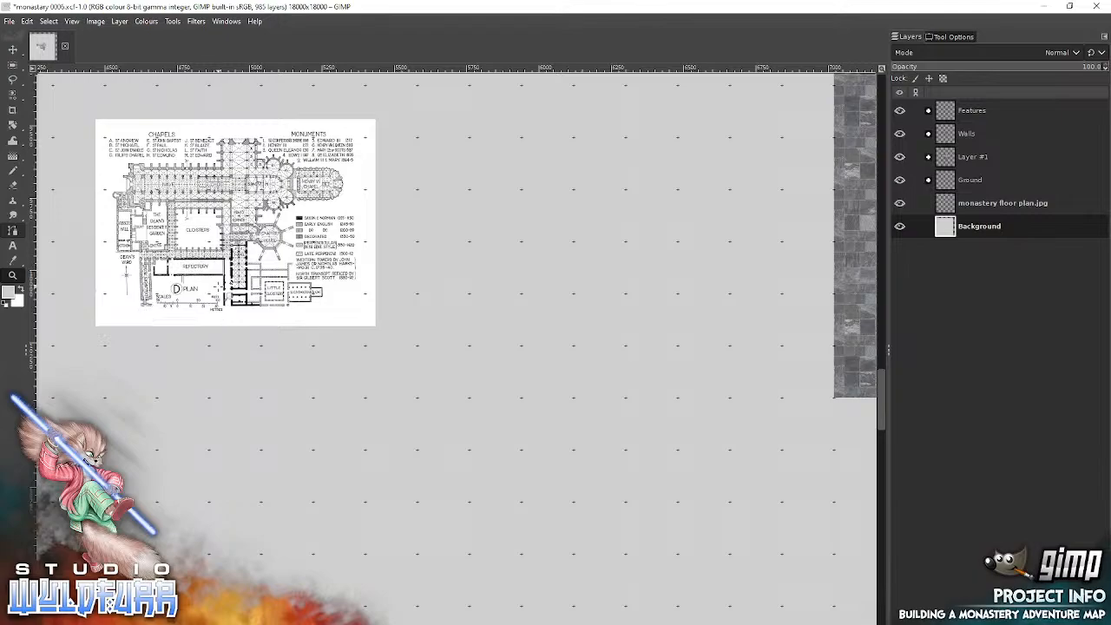
left_click_drag(777, 393, 84, 329)
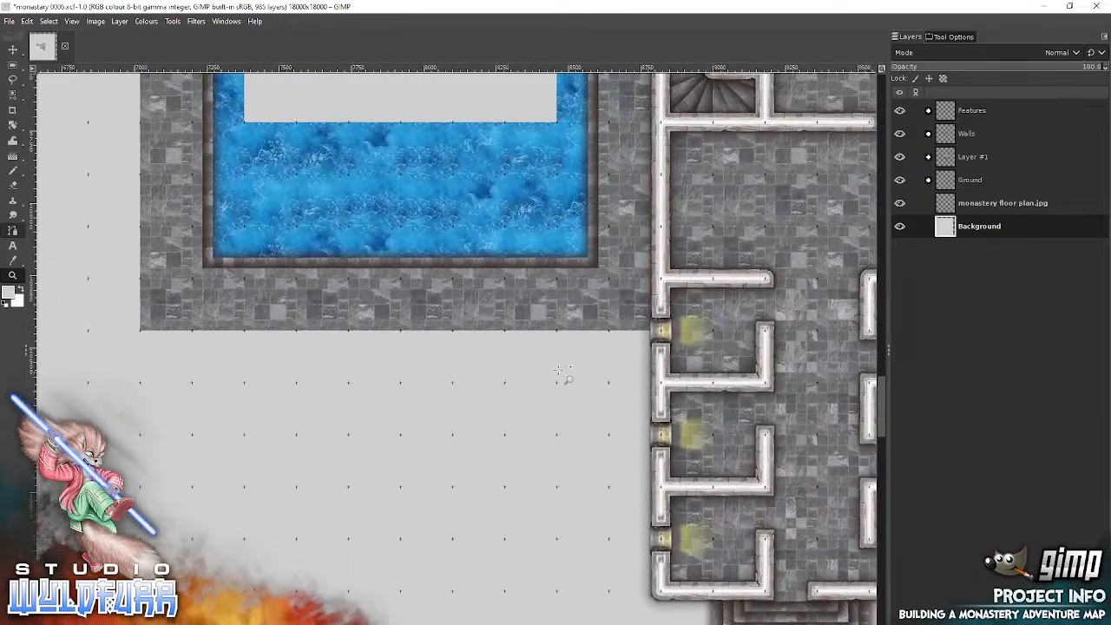
left_click_drag(586, 388, 661, 208)
right_click(794, 217)
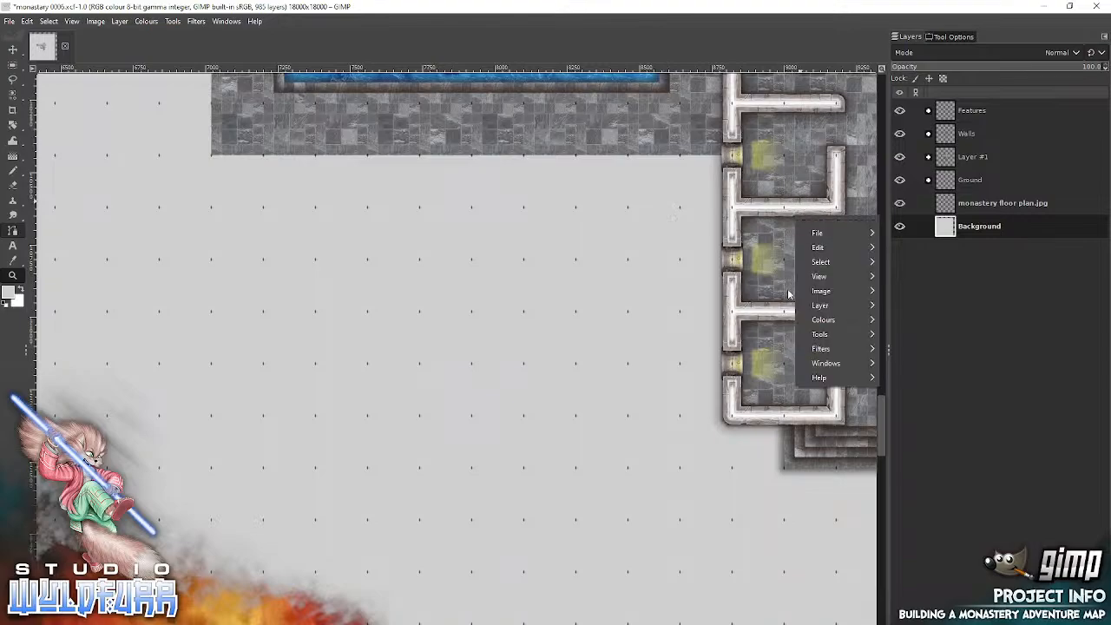
left_click(437, 322)
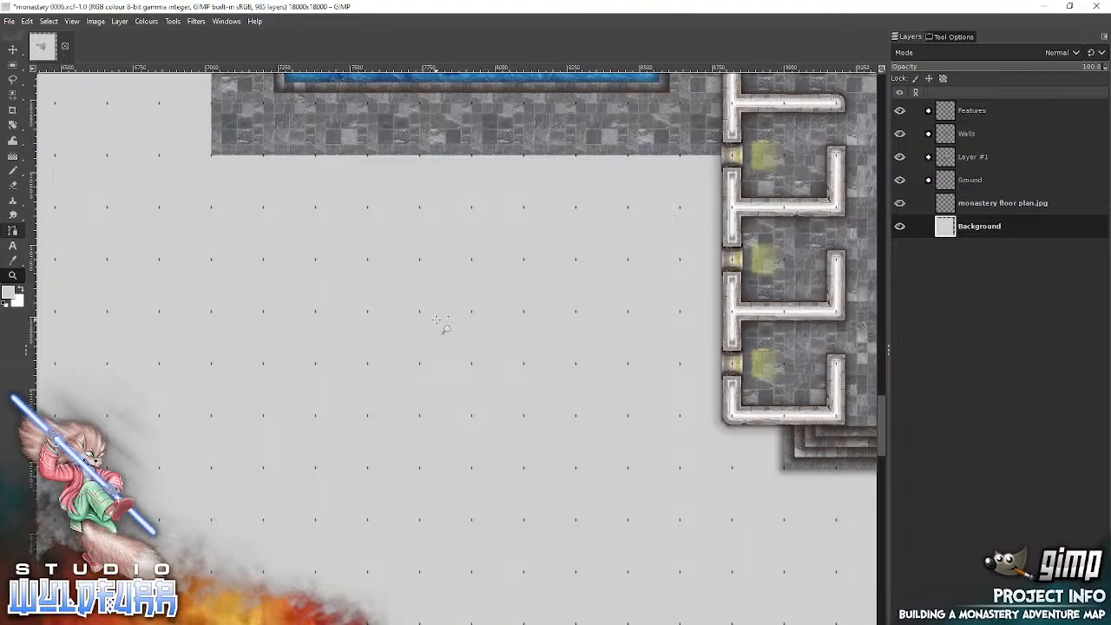
Step: Switch to File Explorer and open the 180px Tiles folder in the Standard Version of Stoneworks Map Tiles
key("alt+Tab")
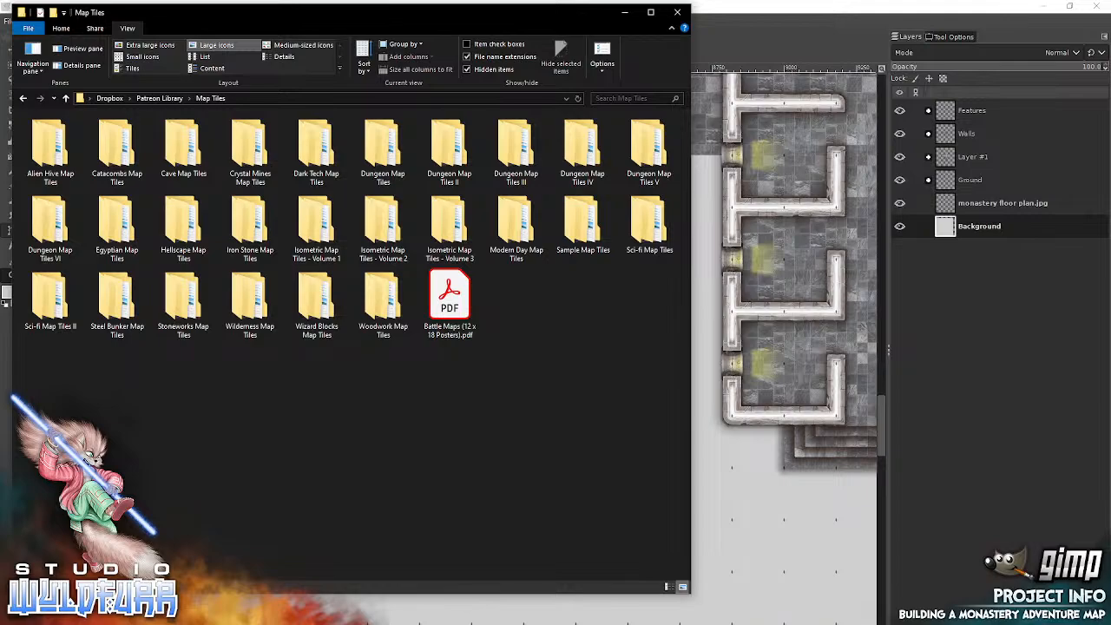
double_click(180, 310)
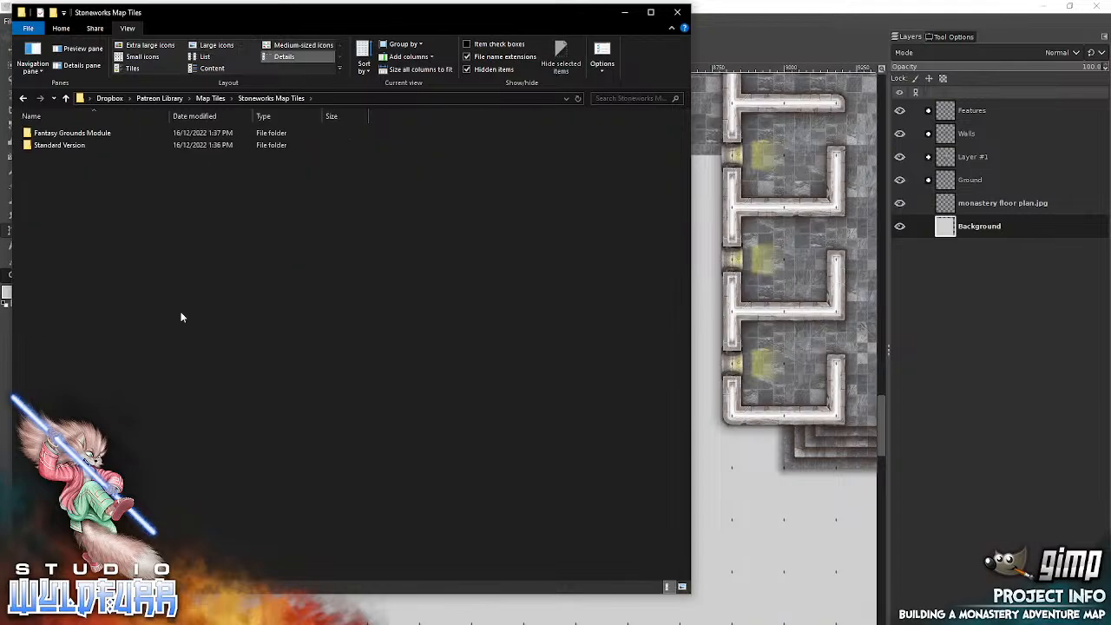
double_click(58, 145)
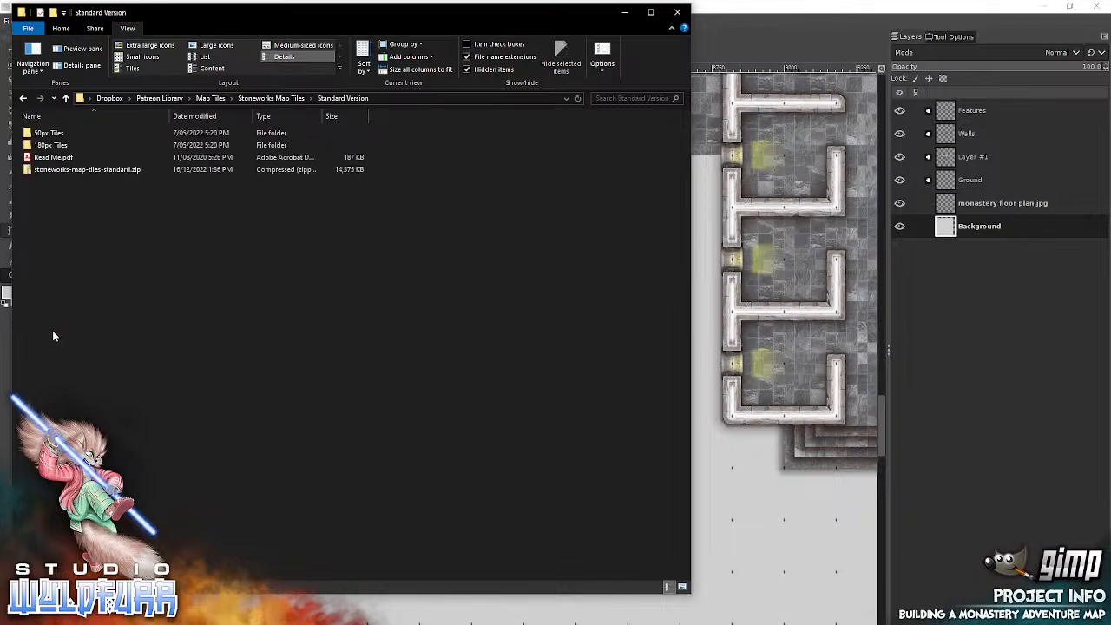
double_click(52, 145)
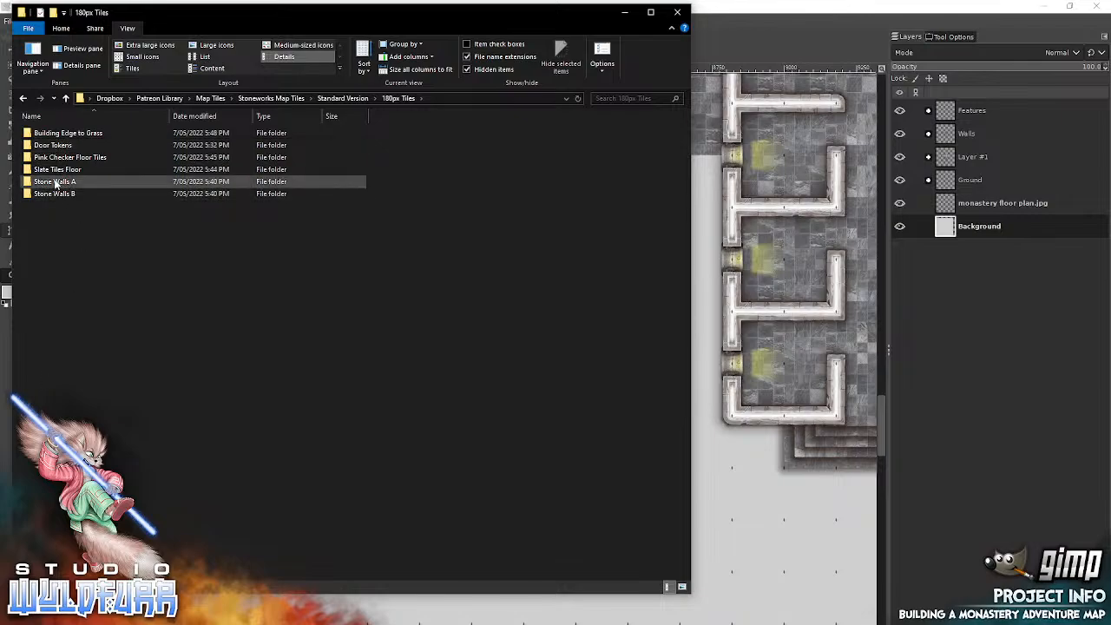
Step: Back in GIMP, expand the Walls layer group and select its topmost layer, stone-a-cornerstone-nw-0000.png #5
left_click(946, 138)
left_click(929, 135)
left_click(964, 160)
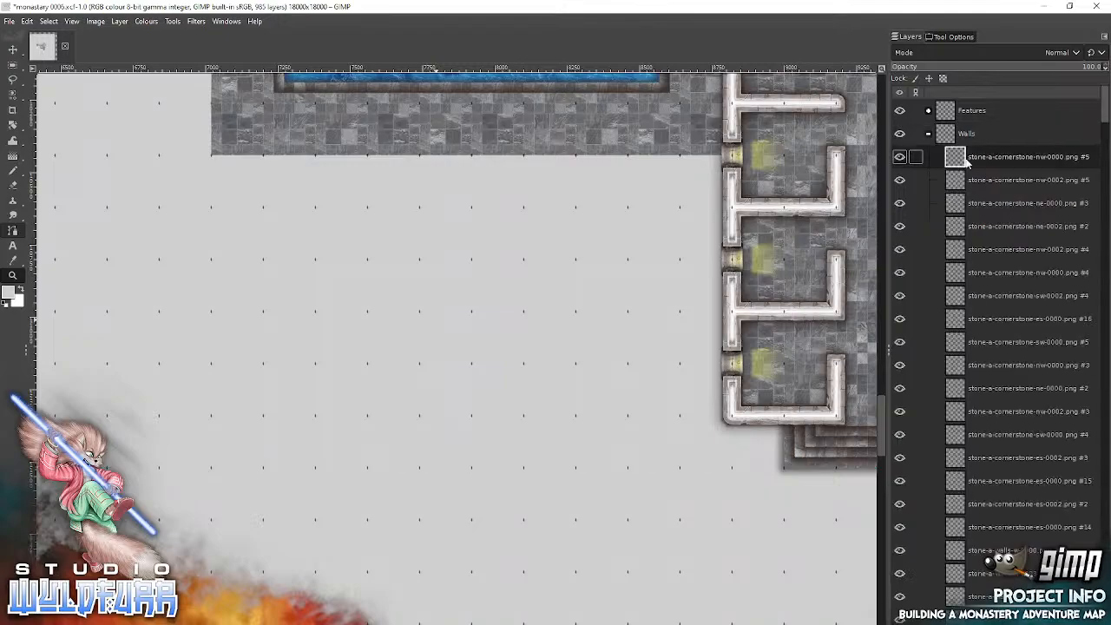
Step: Open the Stone Walls A folder and add stone-a-walls-ne-0000.png to the map as a new layer in the Walls group
key("alt+Tab")
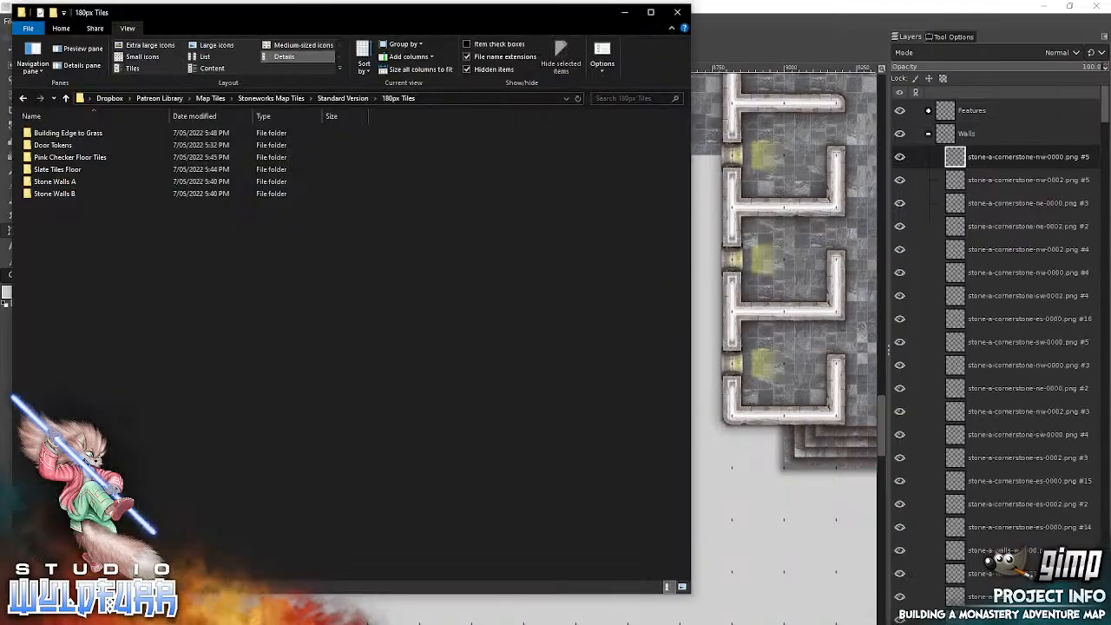
left_click(59, 182)
double_click(62, 194)
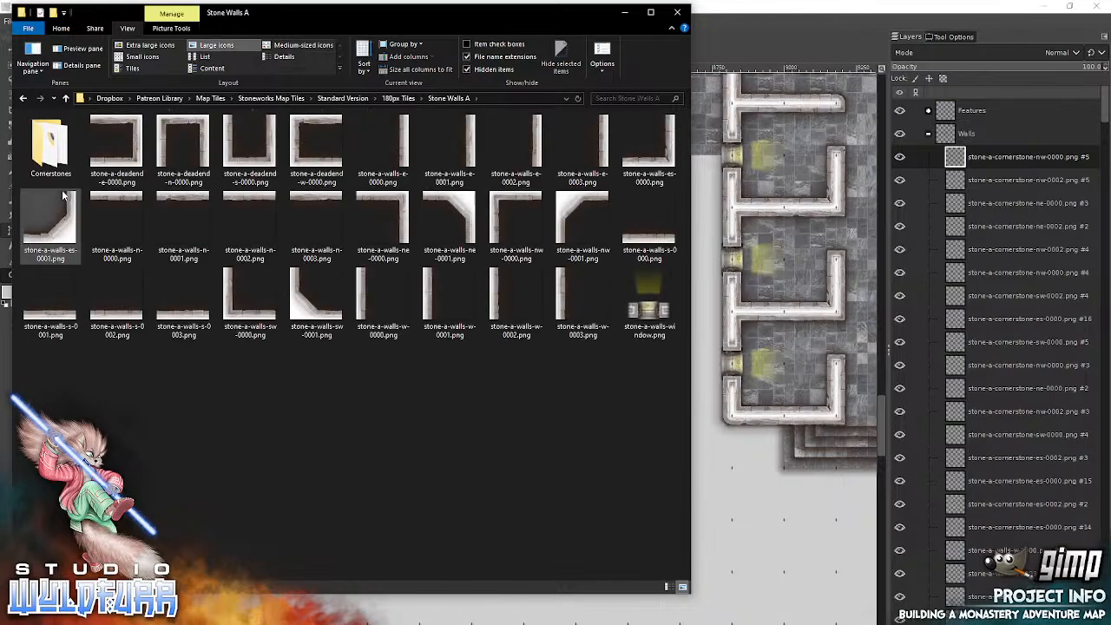
left_click_drag(404, 211, 762, 289)
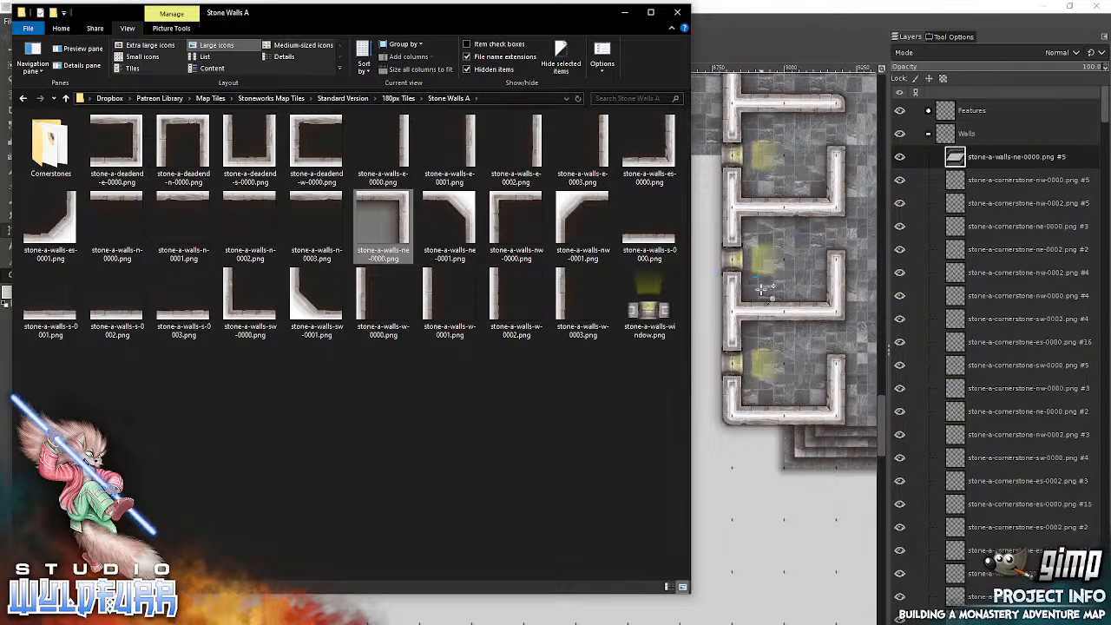
Step: Set the Move tool to move the active layer and place the northeast corner against the courtyard paving, one square west of the cell wing
mouse_move(12, 50)
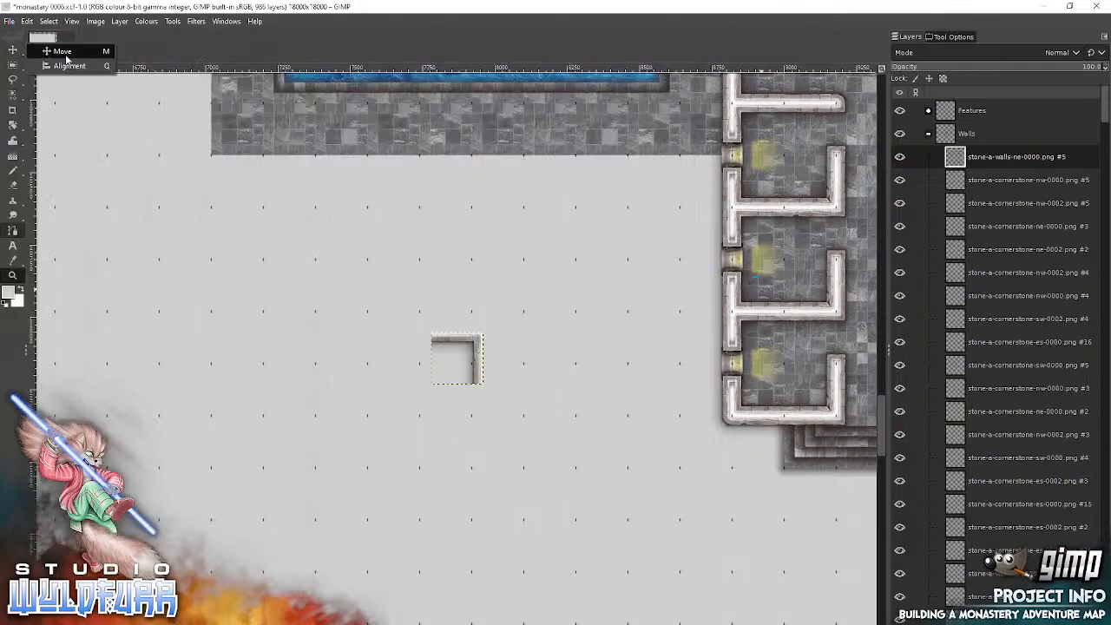
left_click(73, 54)
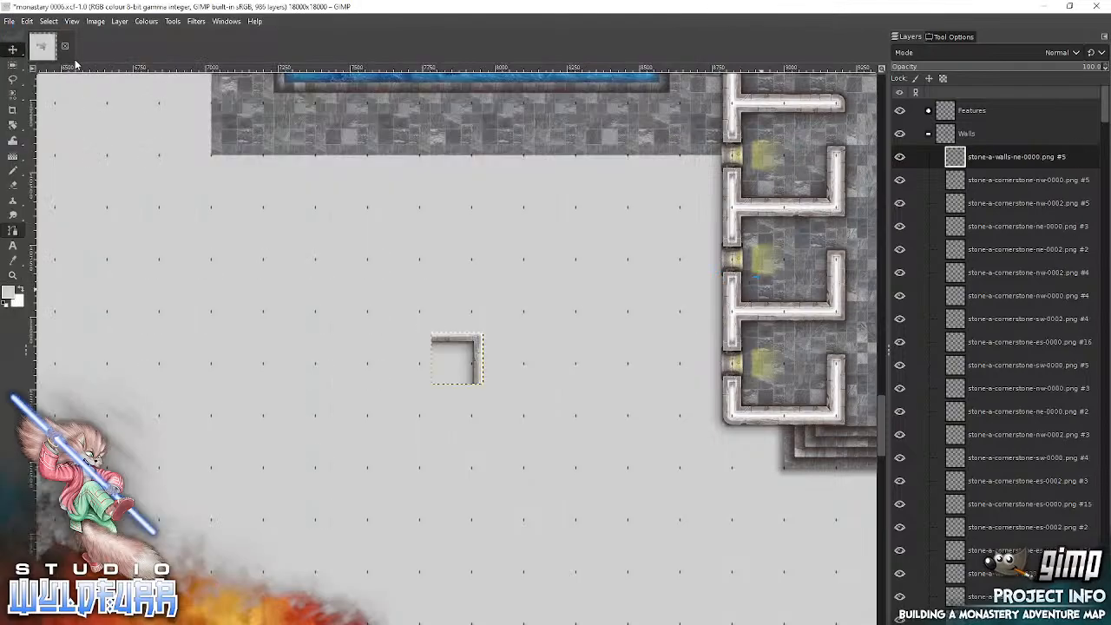
left_click(952, 38)
left_click(947, 95)
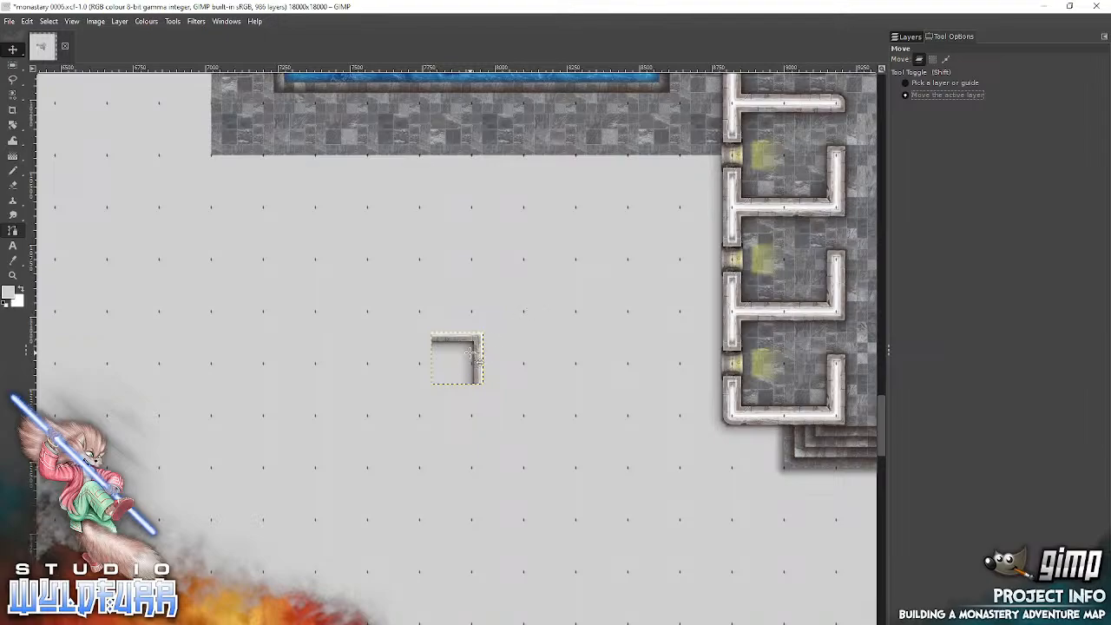
left_click_drag(470, 351, 573, 247)
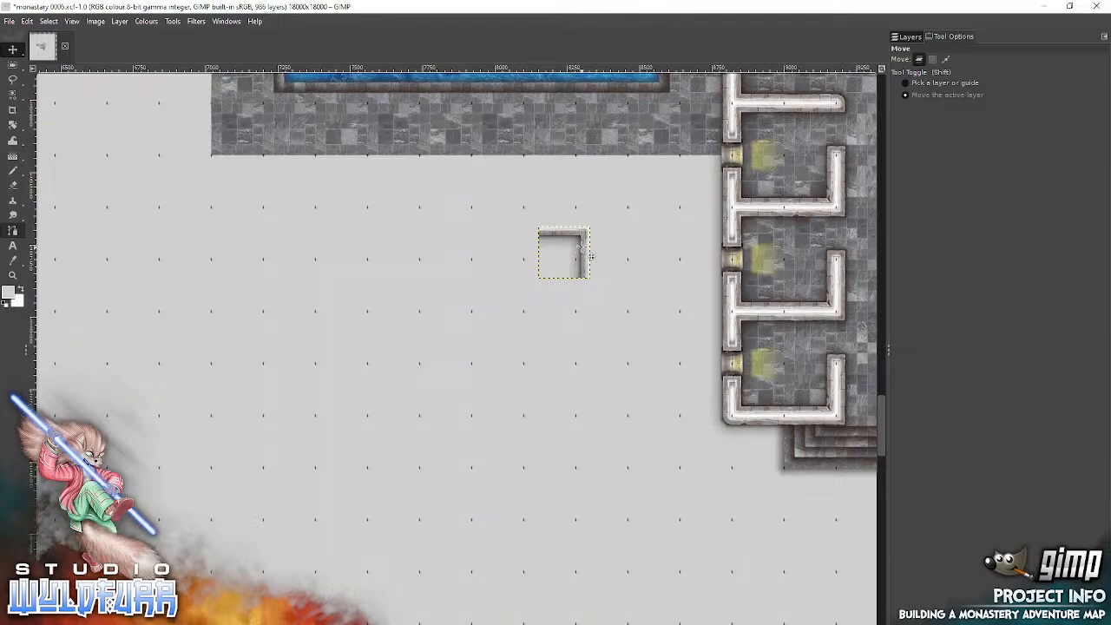
left_click_drag(590, 257, 675, 188)
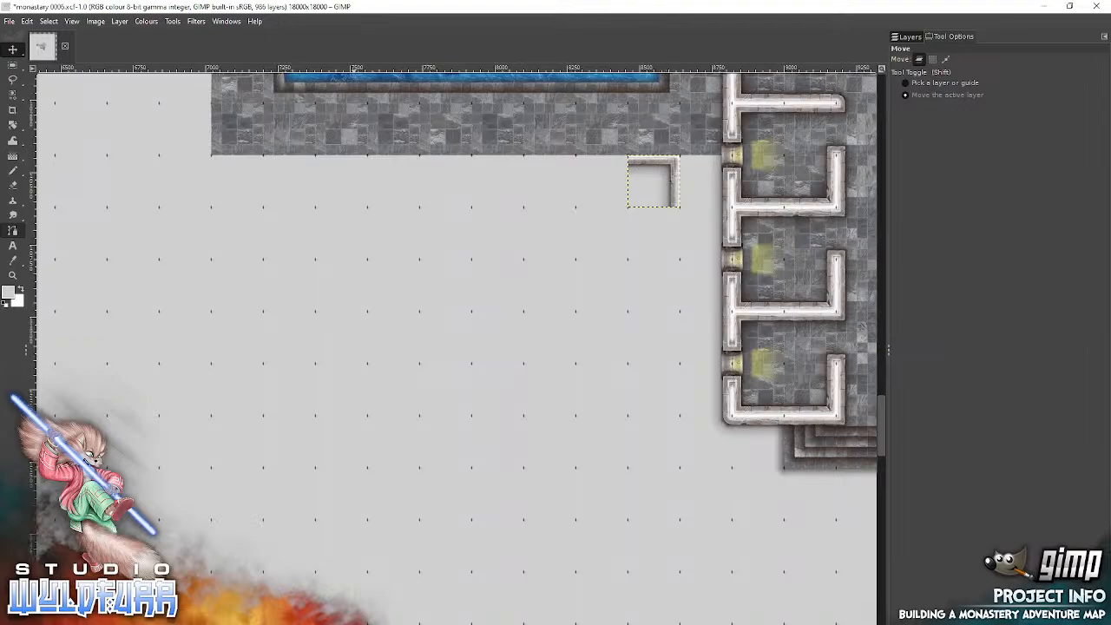
Step: Add stone-a-walls-nw-0000.png and place it against the courtyard paving, seven squares west of the northeast corner
key("alt+Tab")
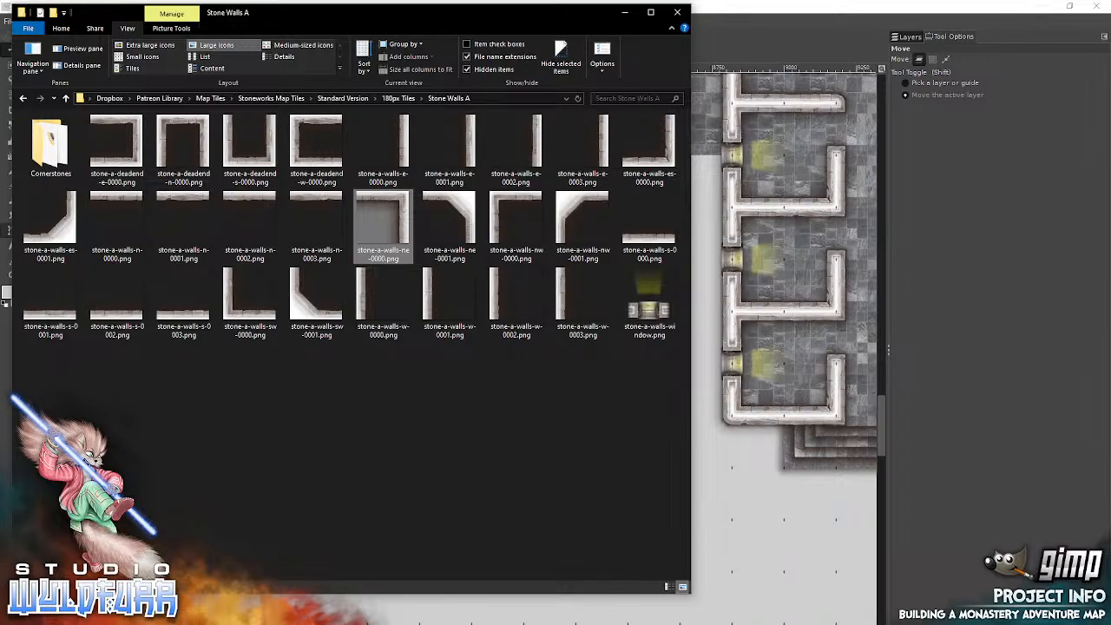
left_click(504, 203)
left_click(739, 261)
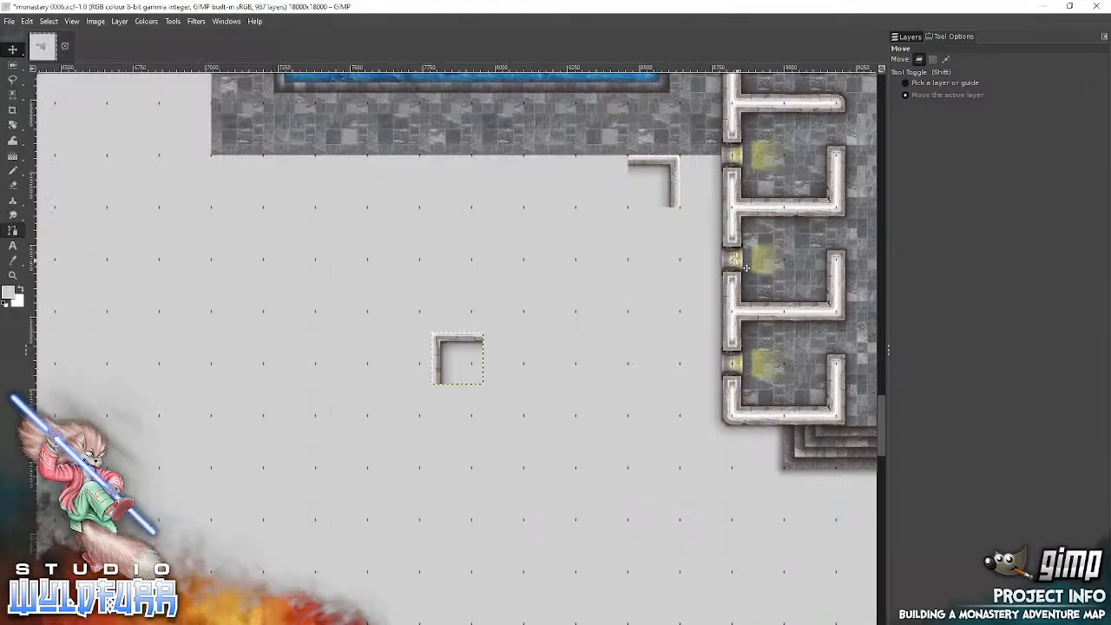
left_click_drag(440, 347, 269, 177)
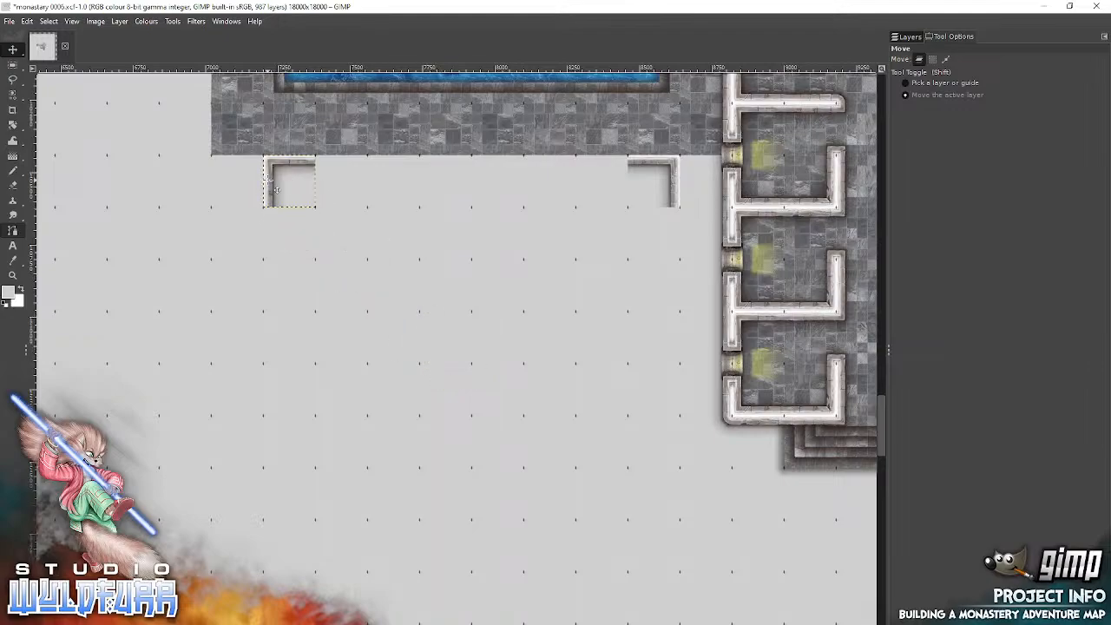
Step: Add stone-a-walls-sw-0000.png and place it four squares below the northwest corner
key("alt+Tab")
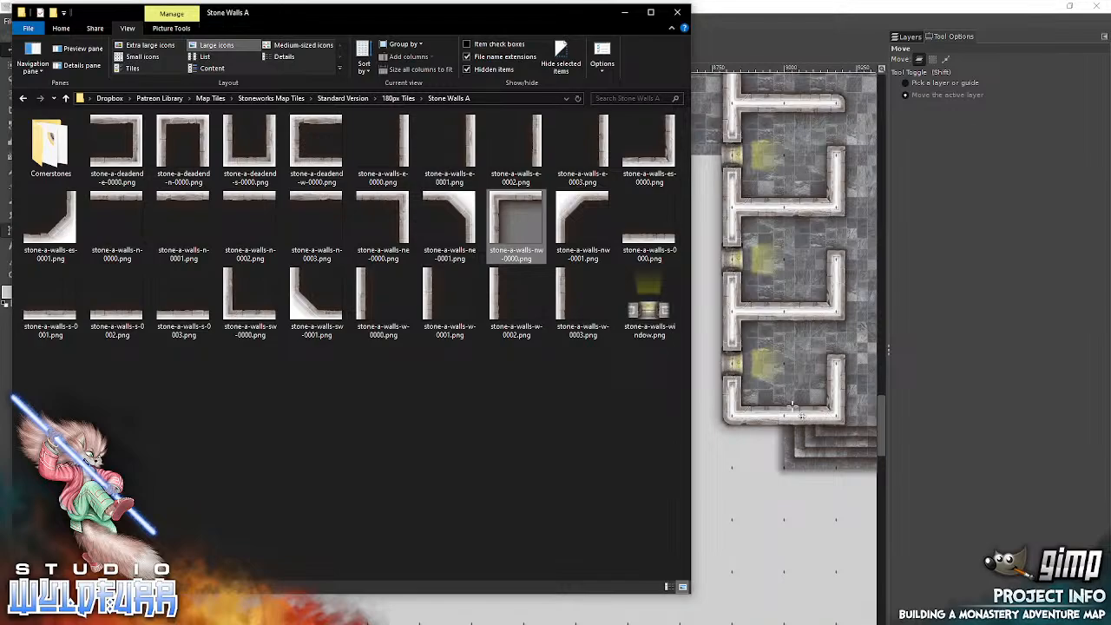
left_click(240, 316)
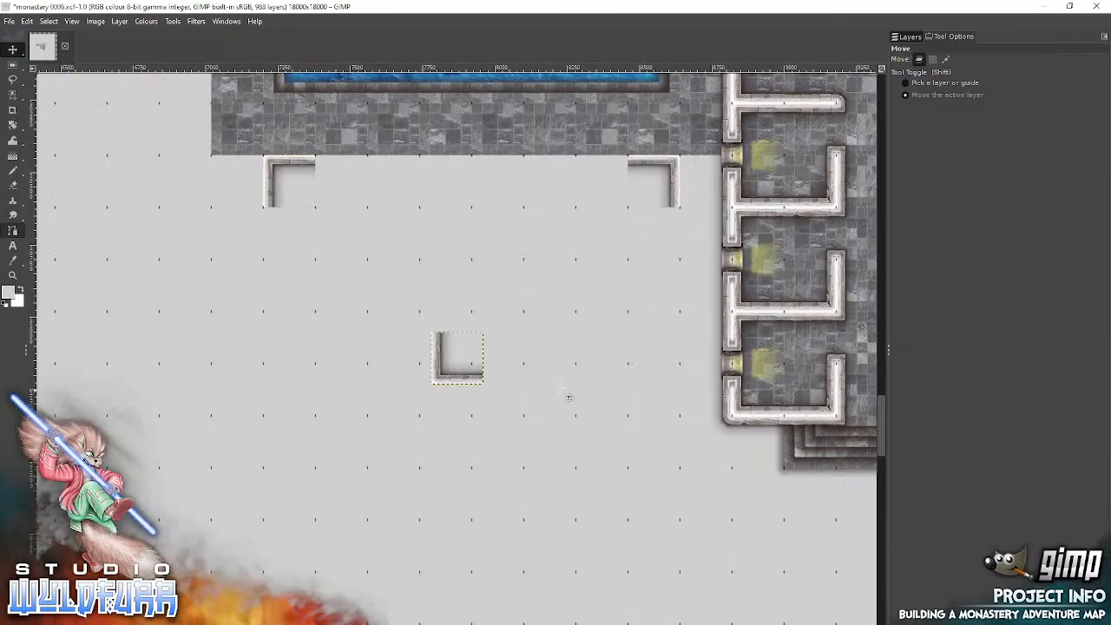
left_click_drag(465, 375, 290, 403)
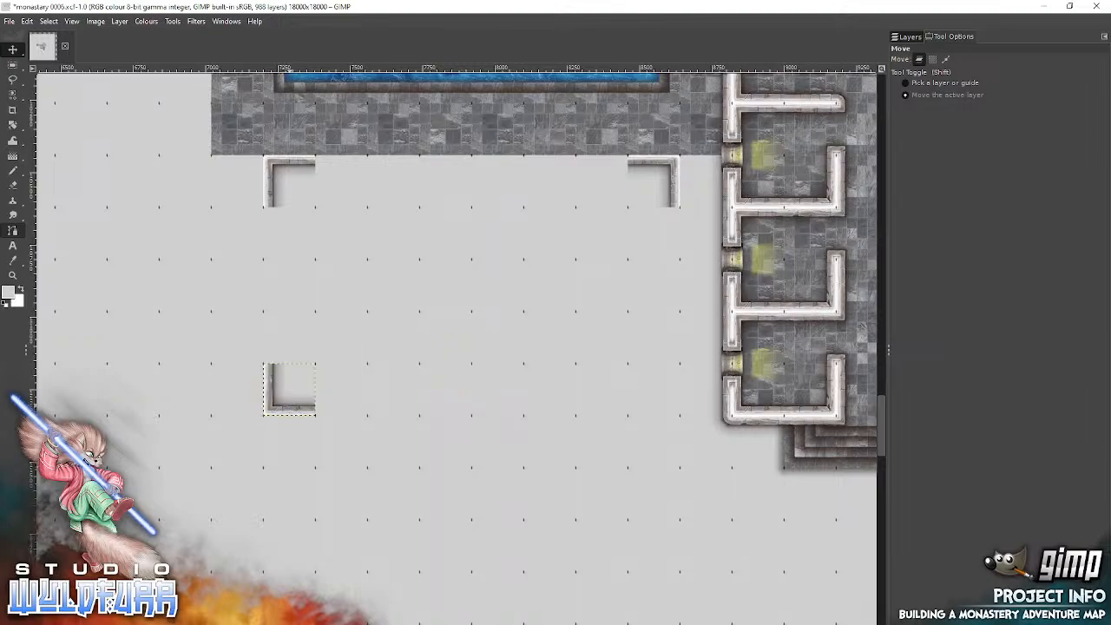
Step: Add stone-a-walls-es-0000.png and place it four squares below the northeast corner, level with the southwest corner
key("alt+Tab")
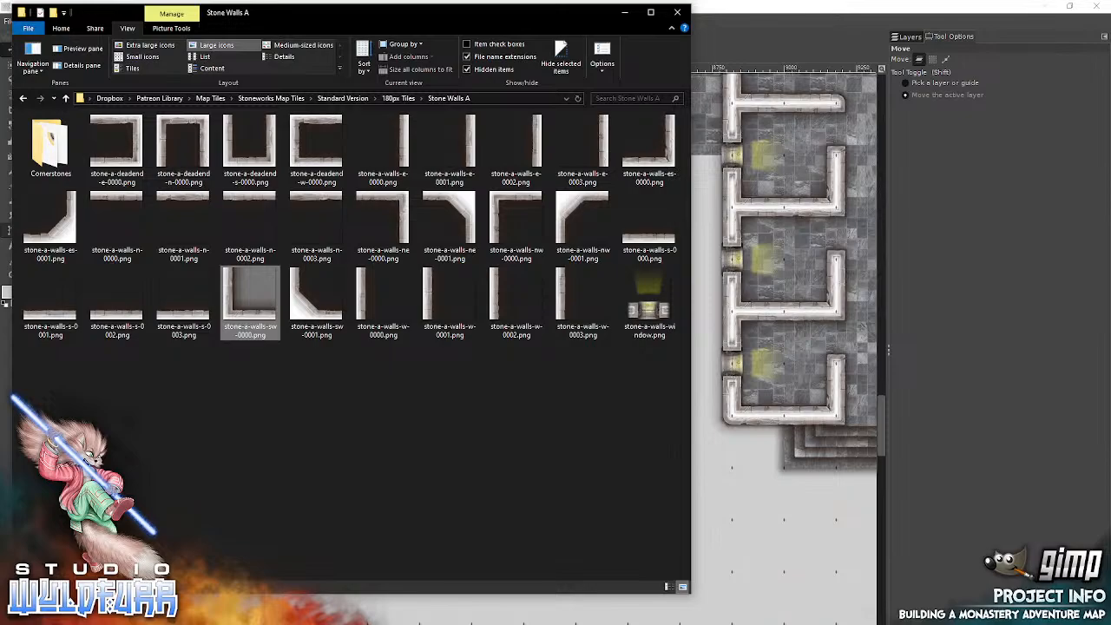
left_click_drag(656, 153, 766, 351)
left_click_drag(481, 385, 665, 408)
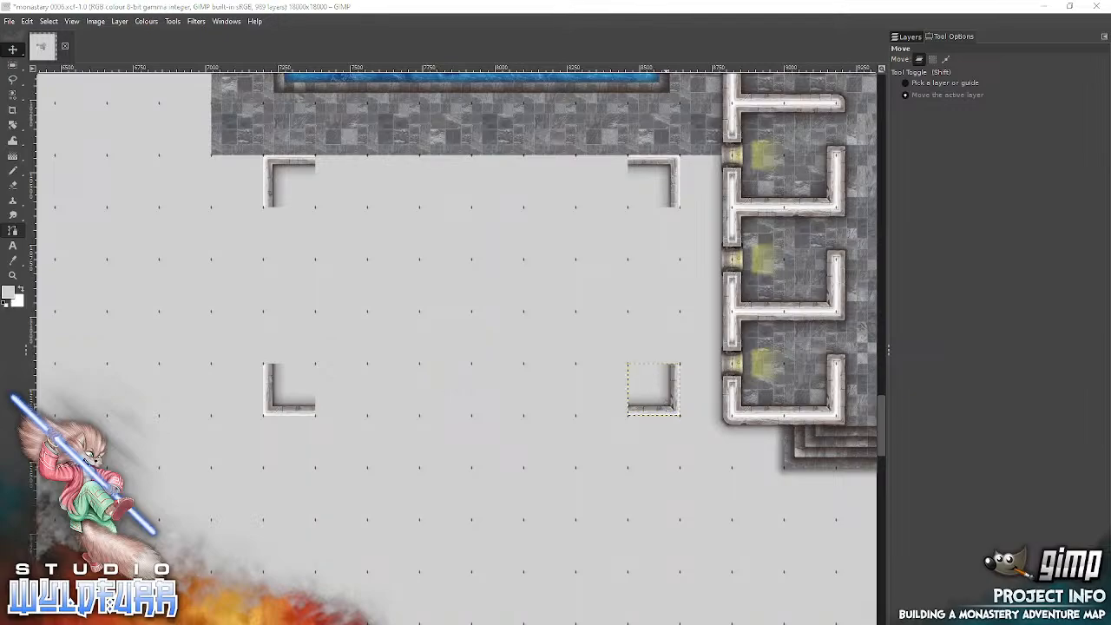
Step: Examine the reference monastery floor plan placed west of the new room
key("alt+Tab")
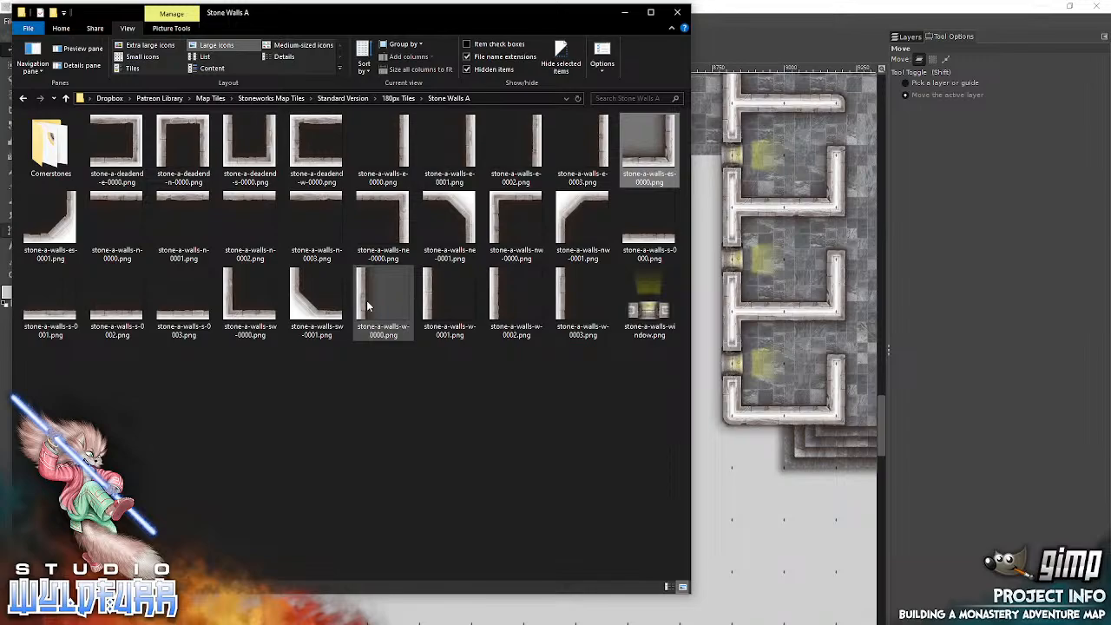
left_click(710, 458)
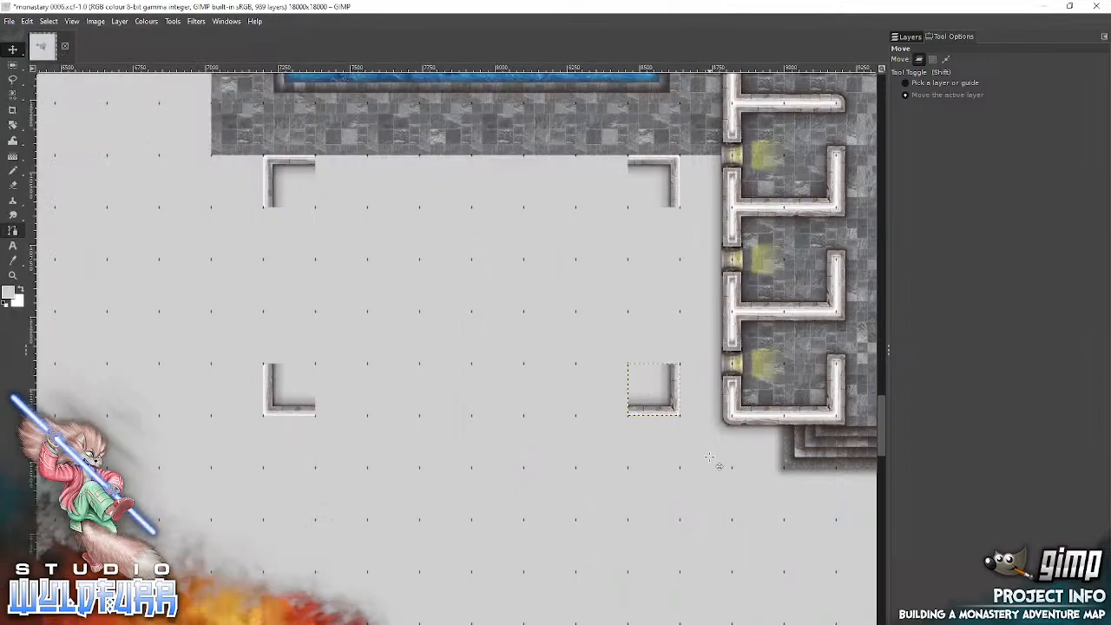
scroll(709, 458, "left", 10)
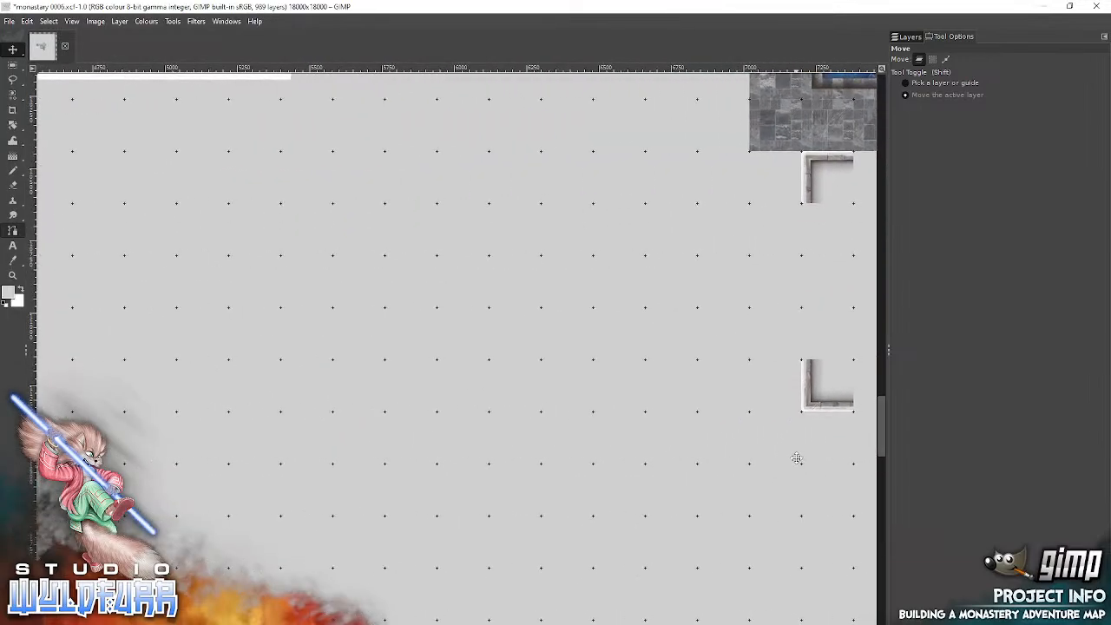
scroll(402, 293, "left", 6)
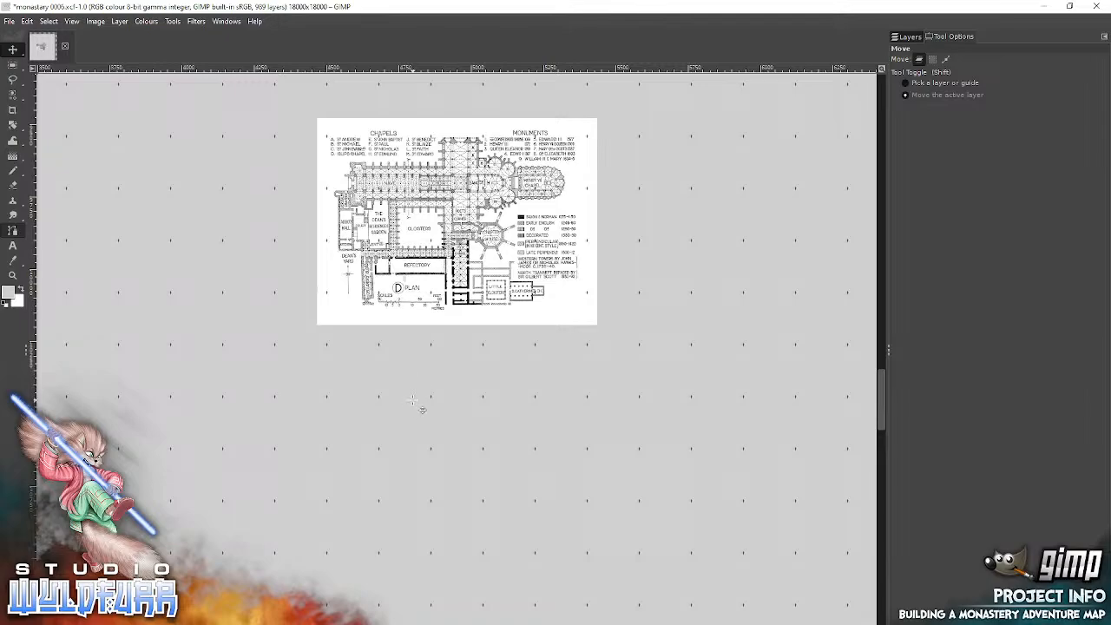
left_click_drag(717, 499, 43, 343)
left_click_drag(709, 454, 521, 349)
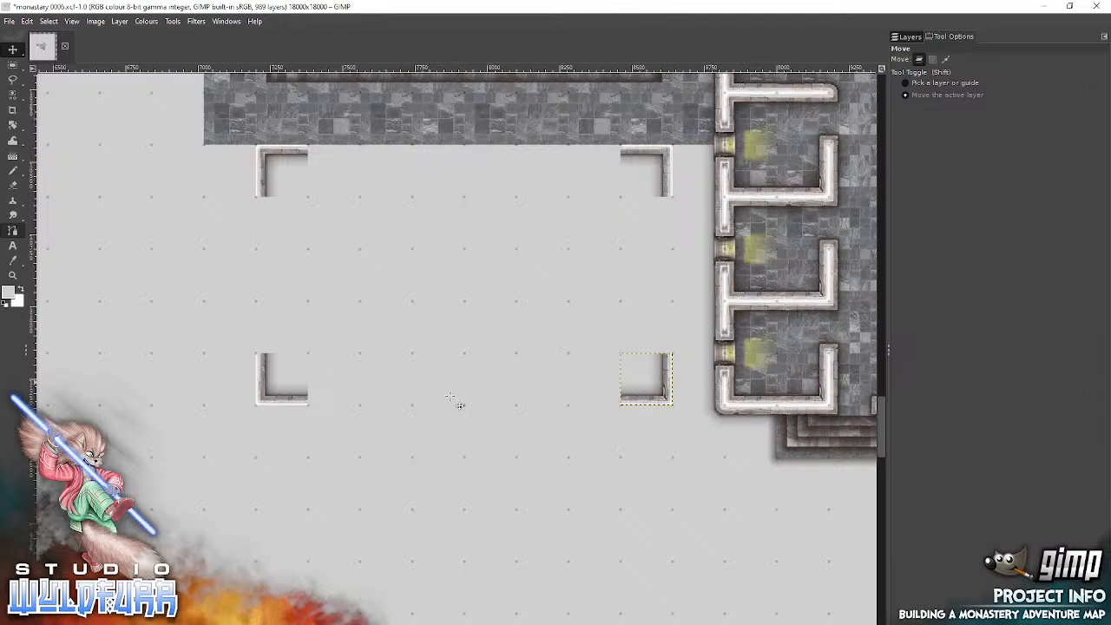
Step: Add stone-a-walls-n-0002.png one empty square east of the northwest corner tile and stone-a-walls-n-0001.png one empty square west of the northeast corner tile
key("alt+Tab")
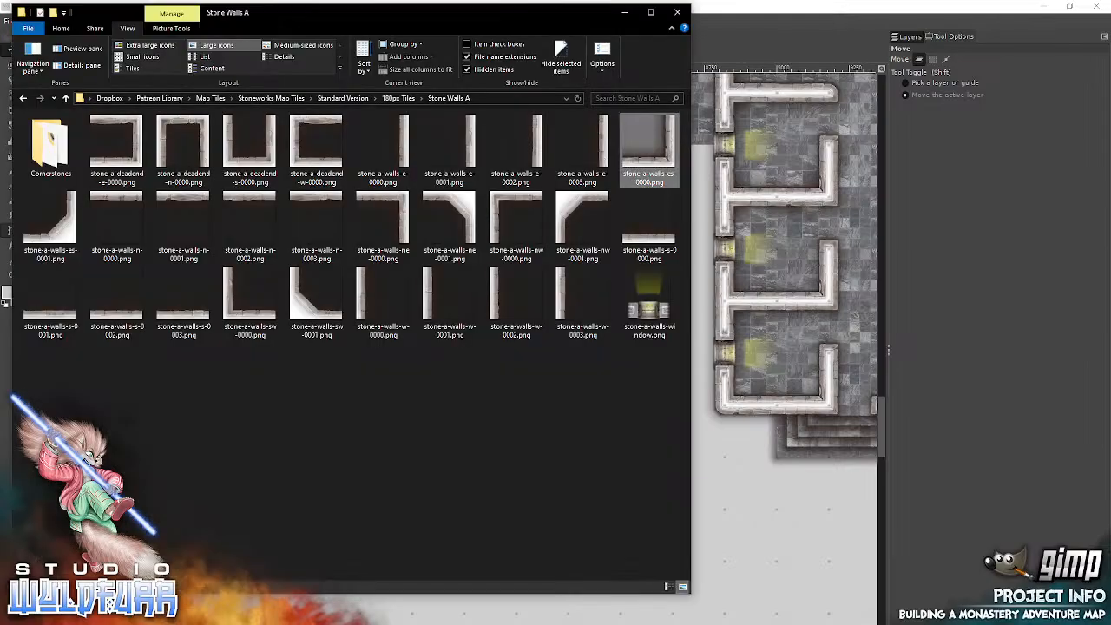
left_click(235, 199)
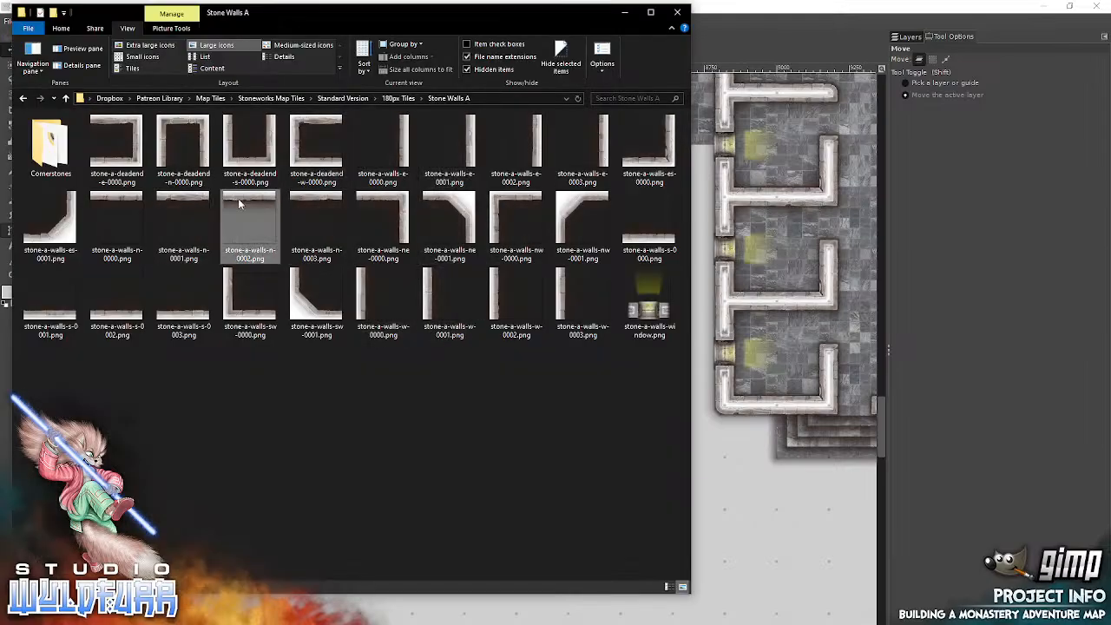
left_click(708, 292)
left_click_drag(466, 336, 404, 157)
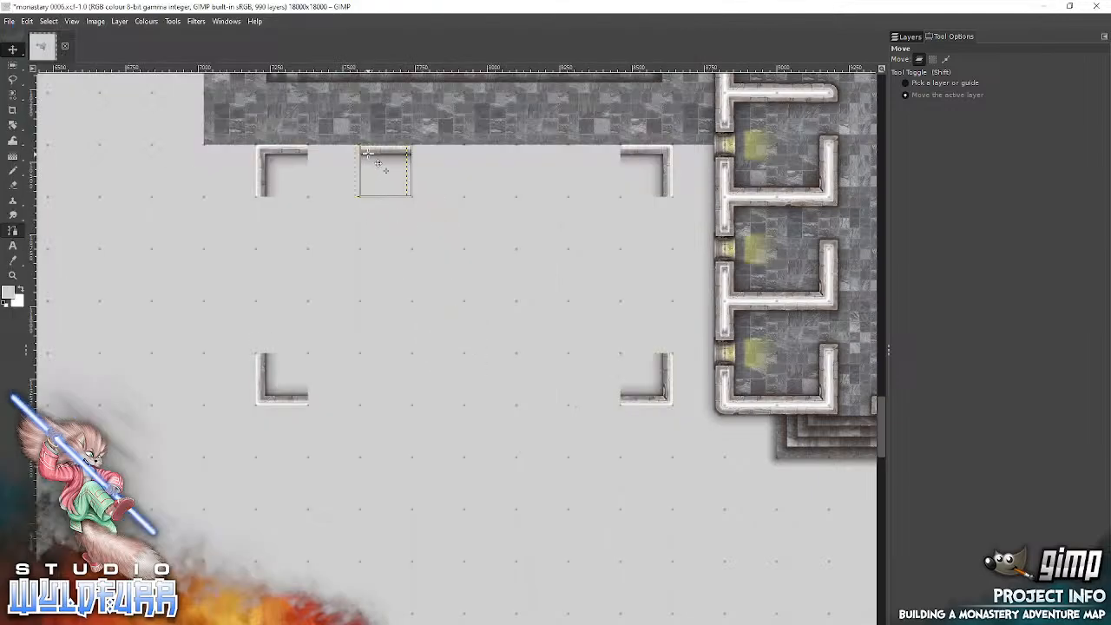
key("alt+Tab")
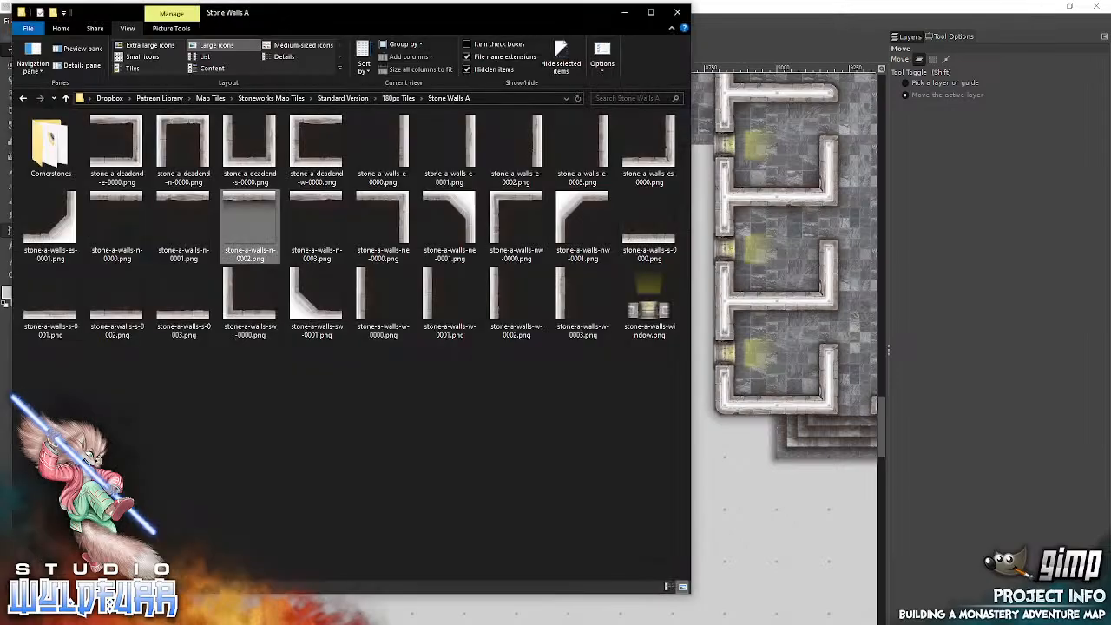
left_click_drag(175, 200, 783, 226)
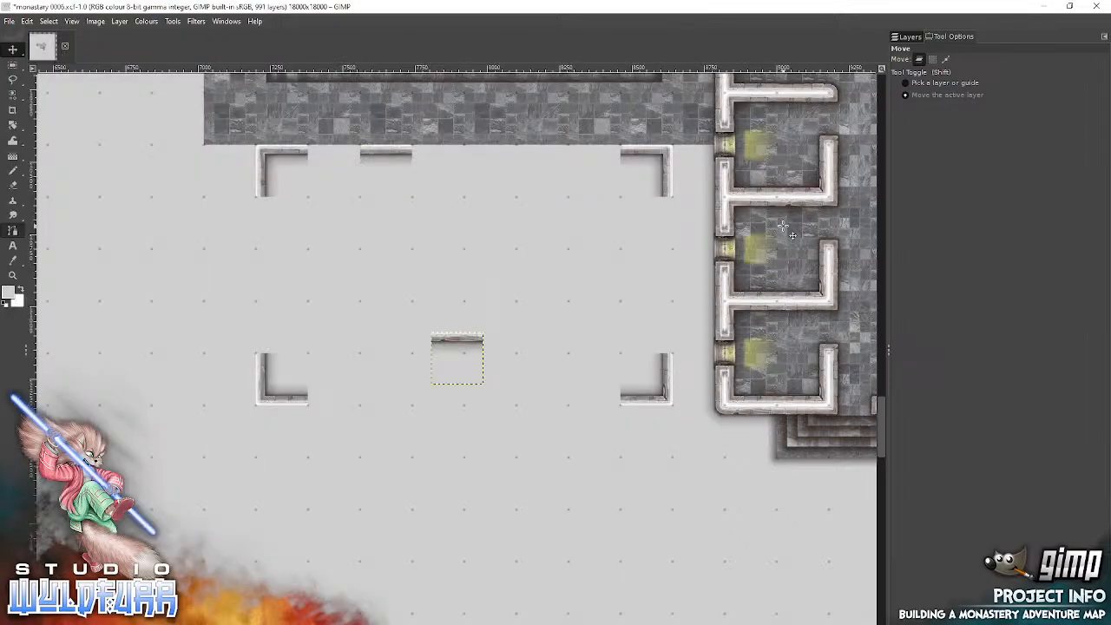
left_click_drag(460, 339, 542, 155)
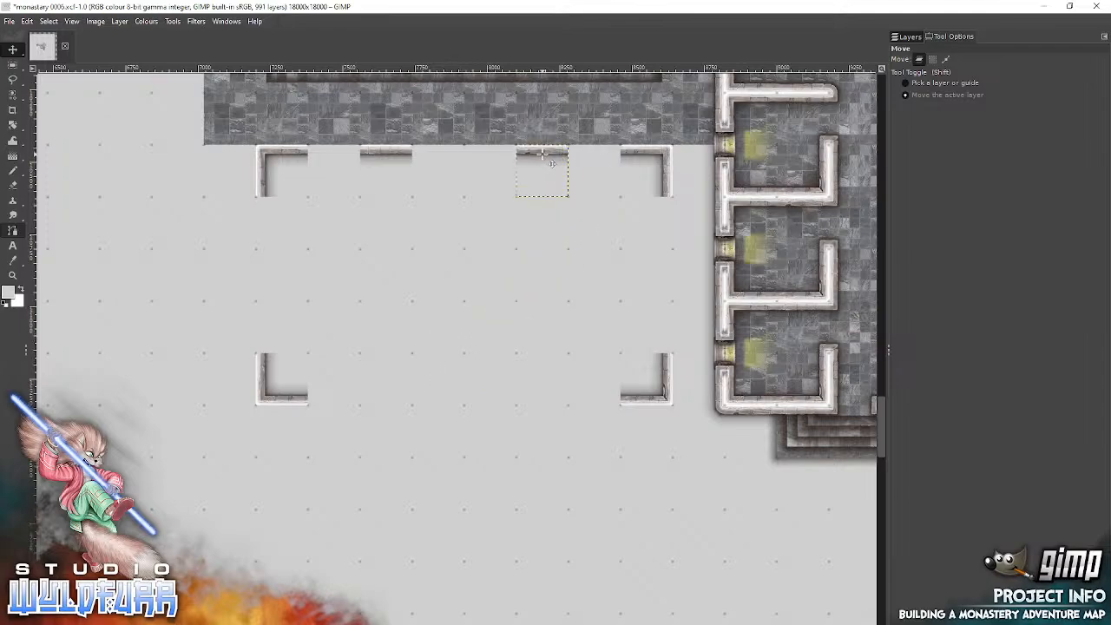
Step: Add stone-a-walls-s-0003.png directly above the eastern north-wall segment and stone-a-walls-s-0002.png directly above the western segment, on the courtyard paving
key("alt+Tab")
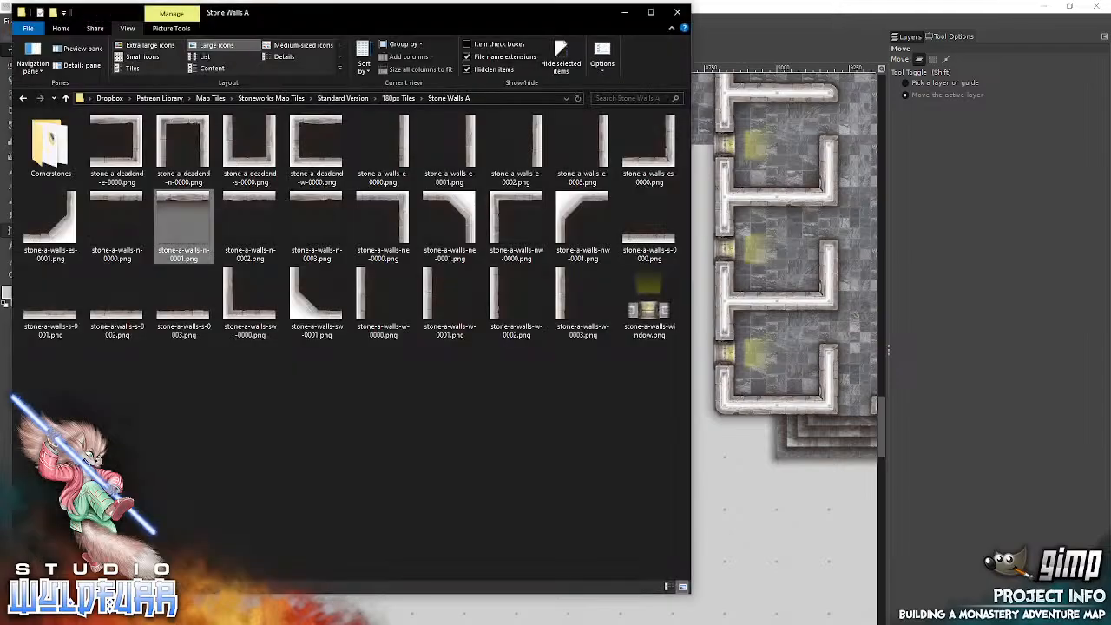
left_click(182, 319)
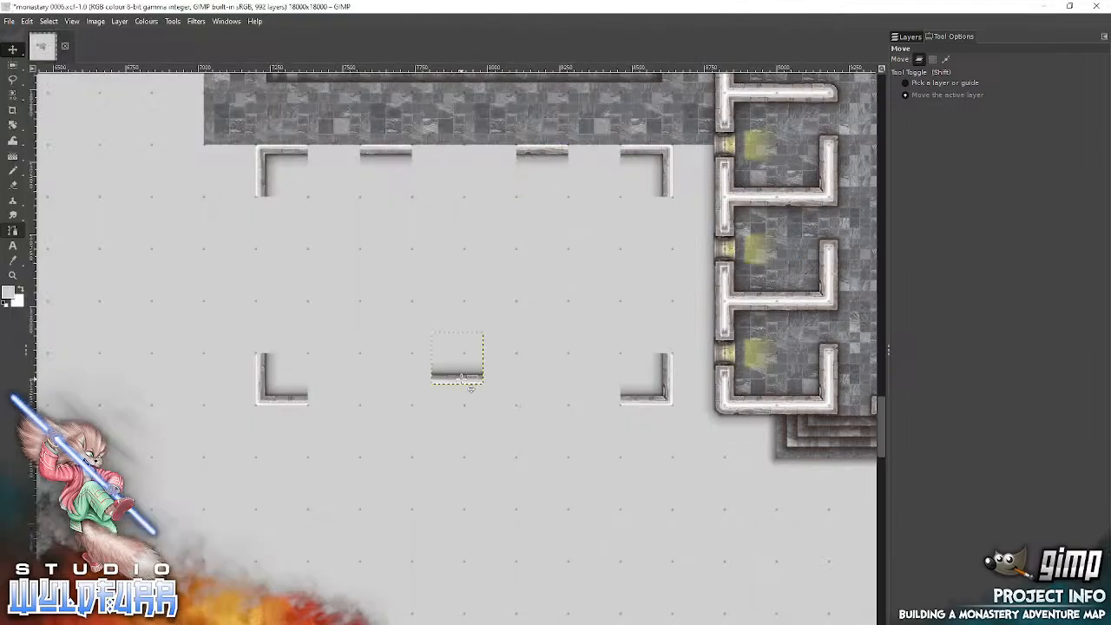
left_click_drag(462, 379, 554, 146)
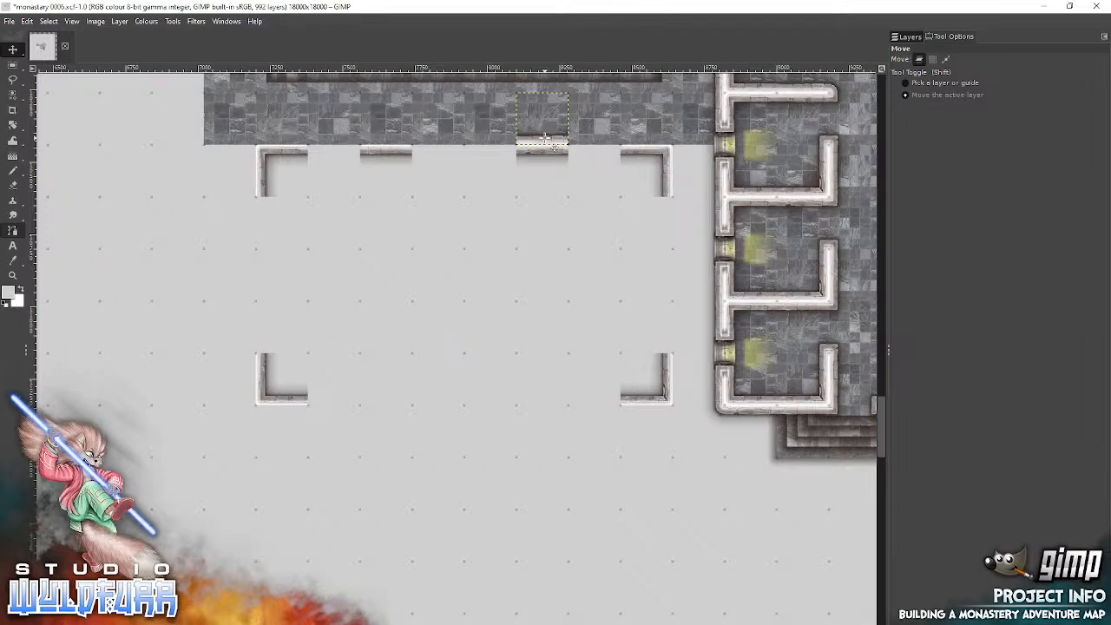
key("alt+Tab")
left_click(117, 304)
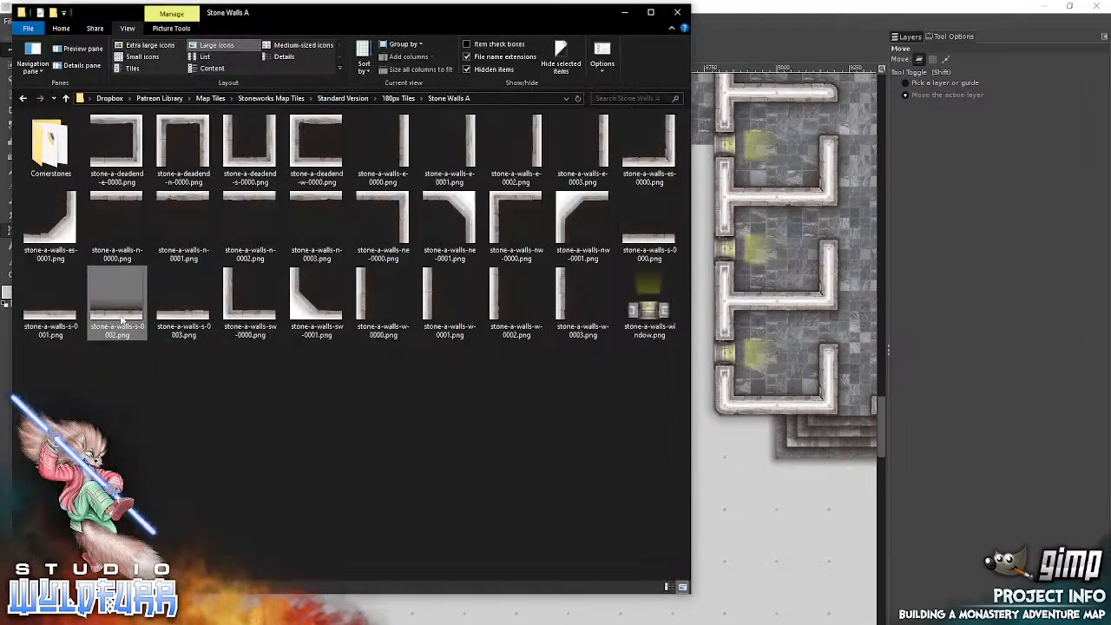
left_click_drag(683, 282, 760, 326)
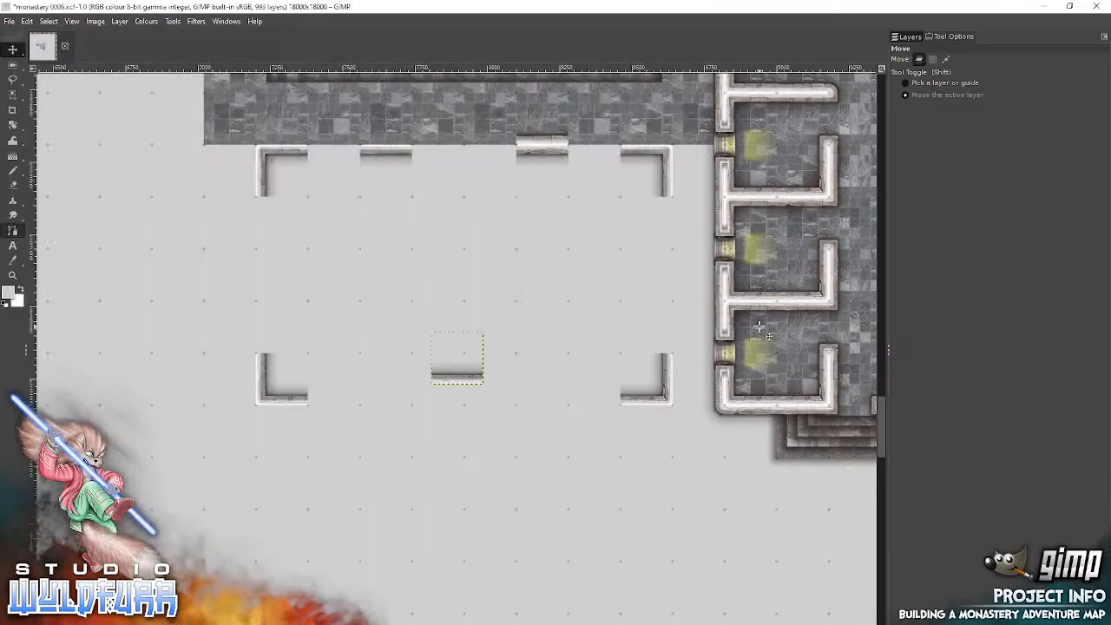
left_click_drag(460, 382, 378, 137)
Step: Extend the outer north wall with stone-a-walls-s-0001.png immediately west of its western segment and stone-a-walls-s-0000.png immediately east of its eastern segment
key("alt+Tab")
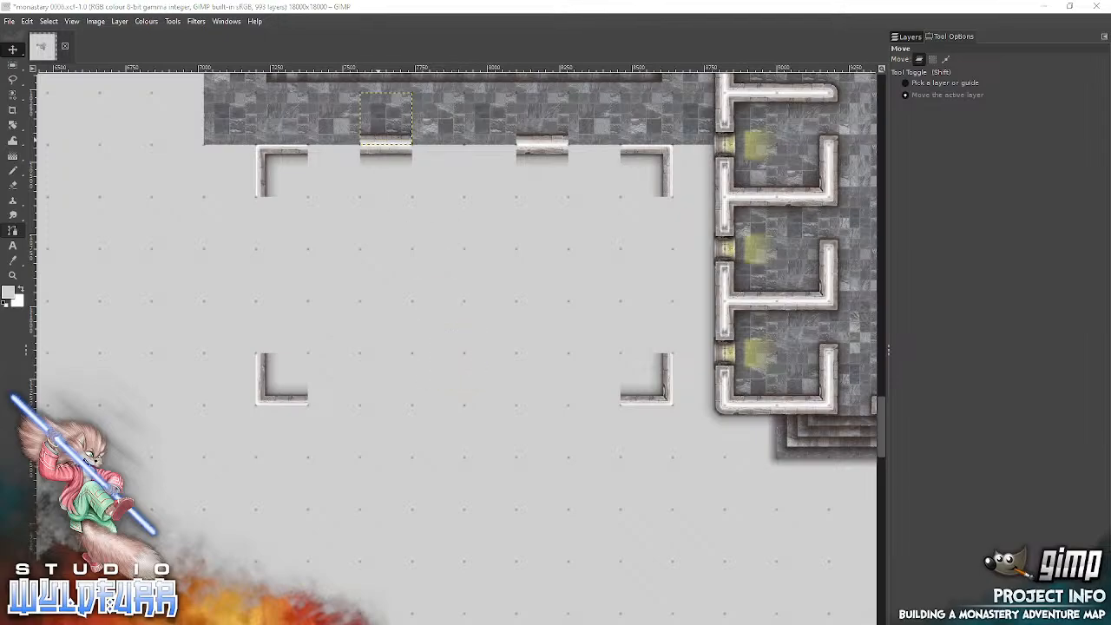
left_click(52, 317)
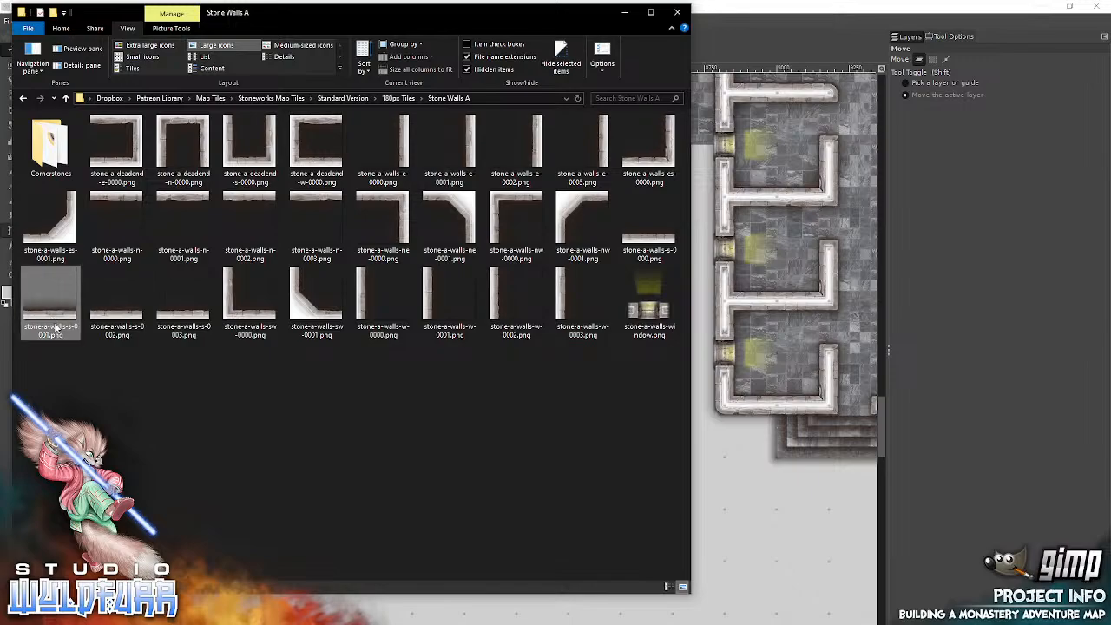
left_click_drag(814, 347, 815, 347)
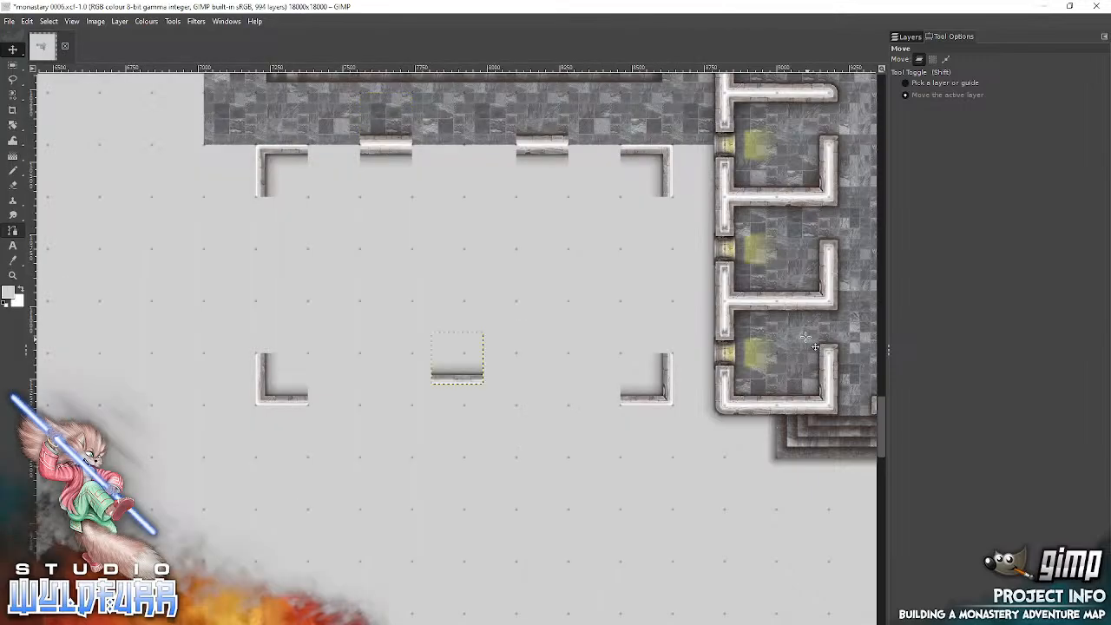
left_click_drag(469, 379, 337, 136)
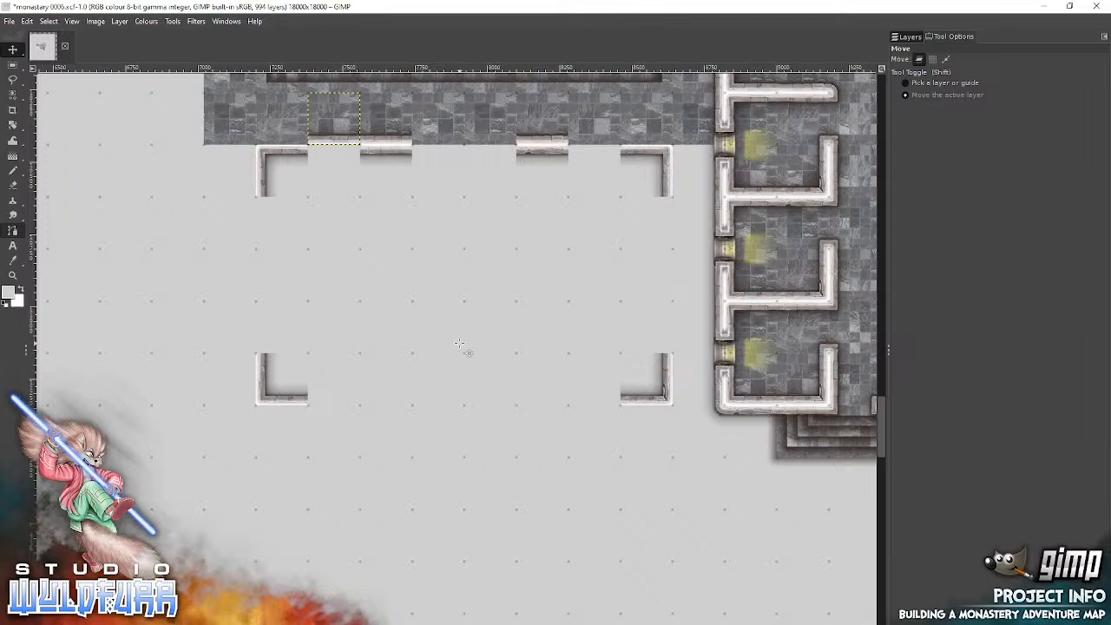
key("alt+Tab")
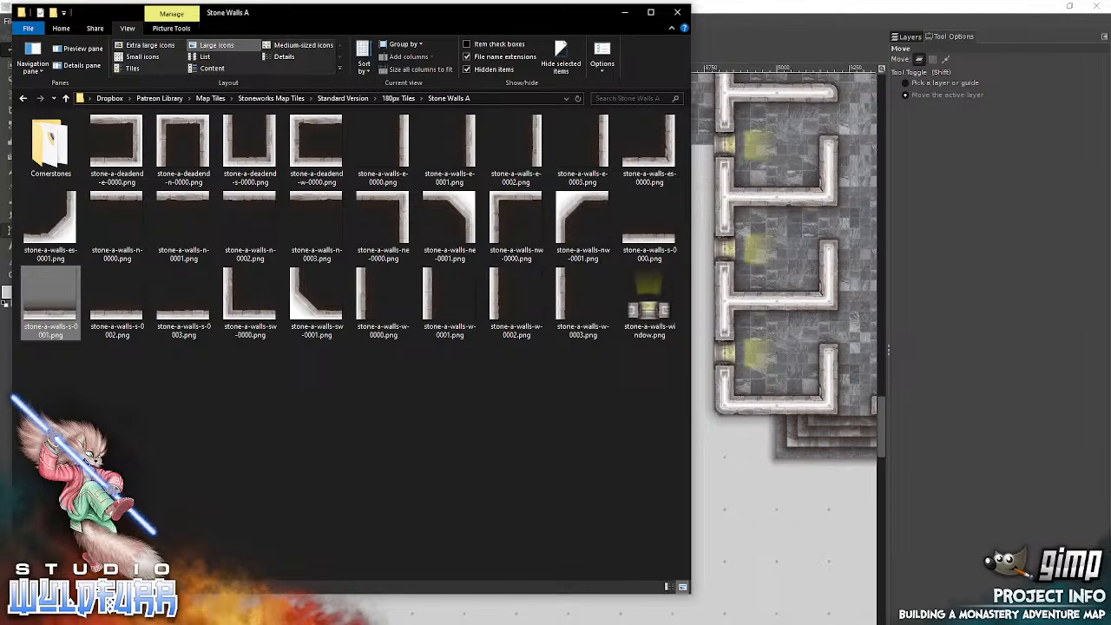
left_click(649, 224)
left_click_drag(765, 273, 764, 270)
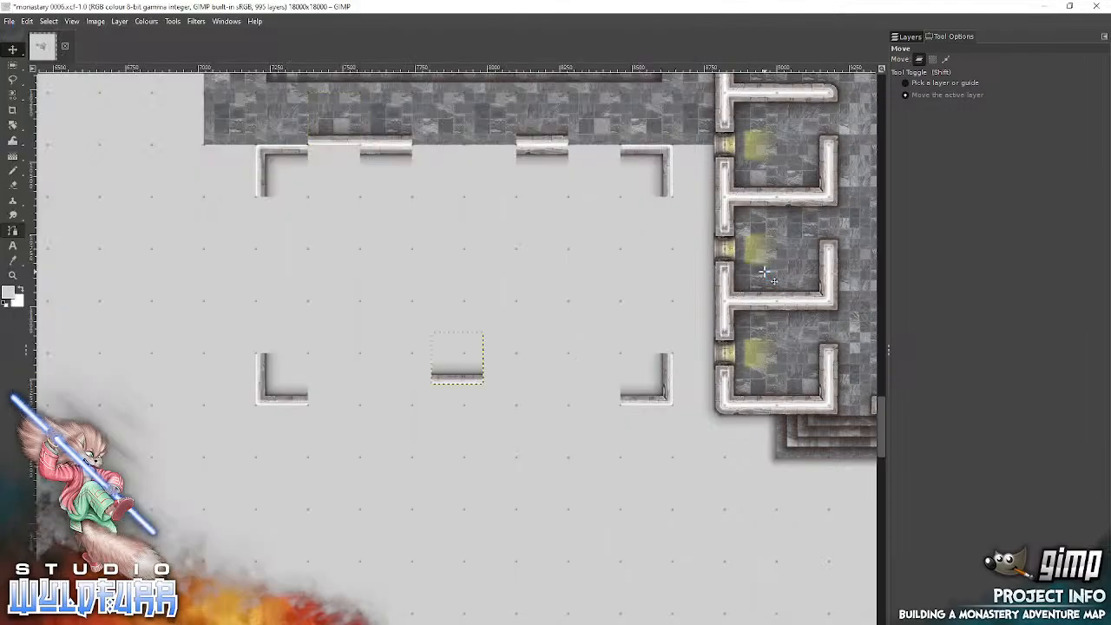
left_click_drag(473, 388, 610, 155)
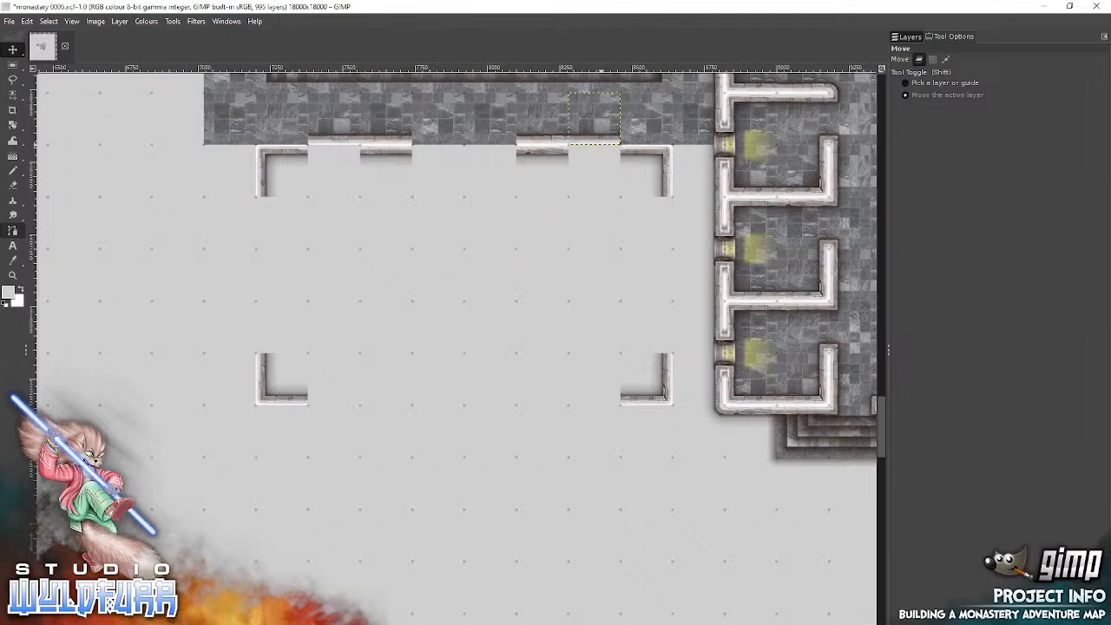
Step: Add stone-a-walls-s-0003.png directly above the northeast corner tile and stone-a-walls-s-0002.png directly above the northwest corner tile
key("alt+Tab")
left_click_drag(192, 316, 797, 254)
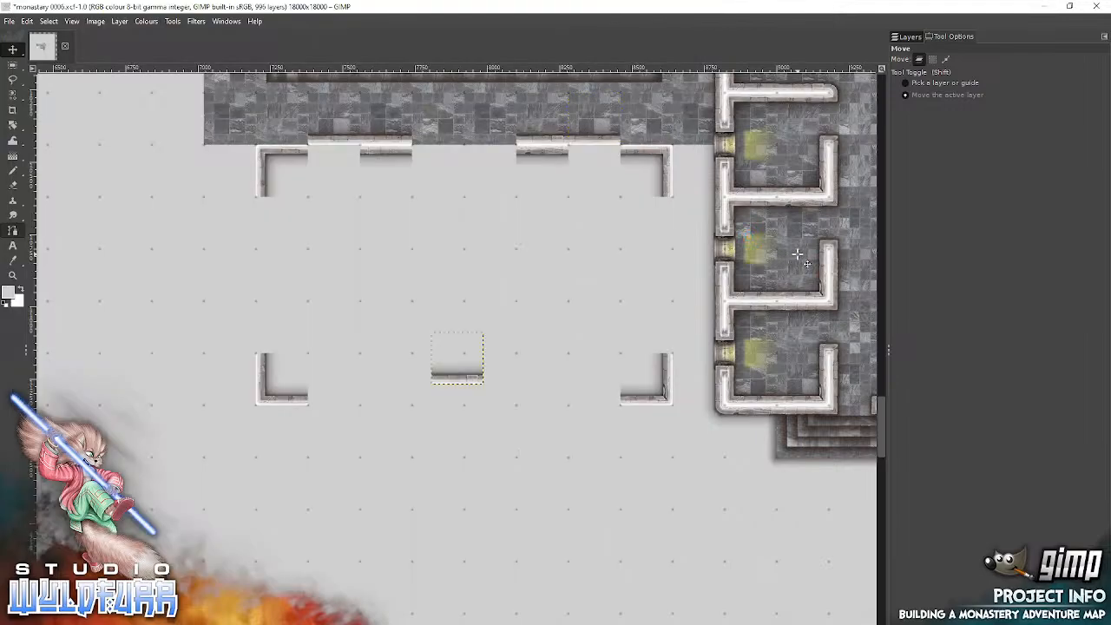
left_click_drag(468, 375, 648, 136)
key("alt+Tab")
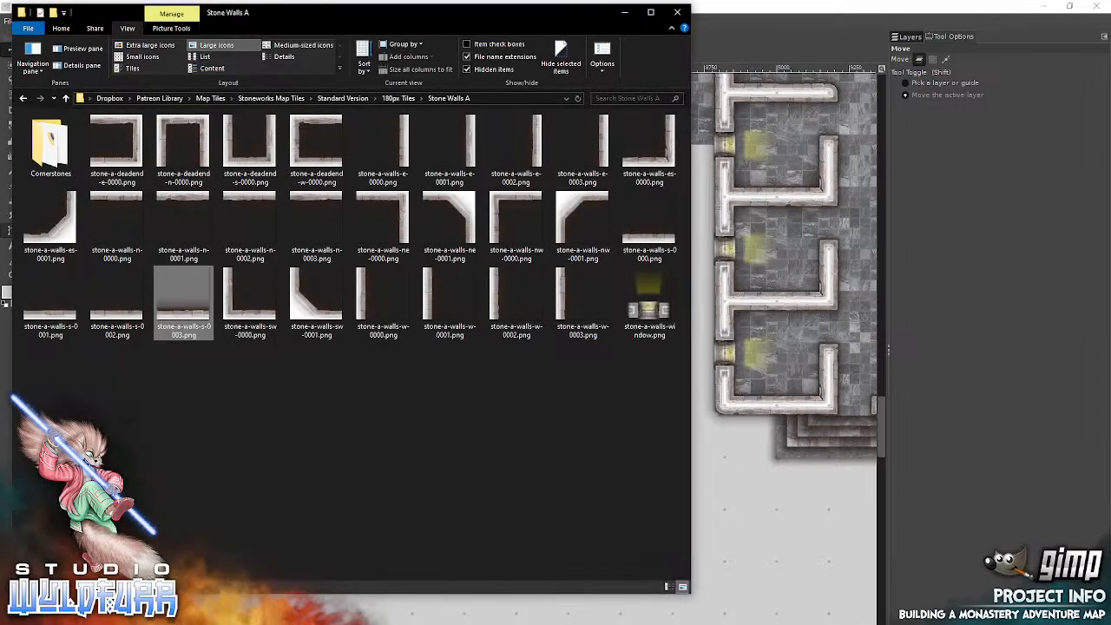
left_click_drag(123, 317, 762, 293)
left_click_drag(469, 376, 291, 139)
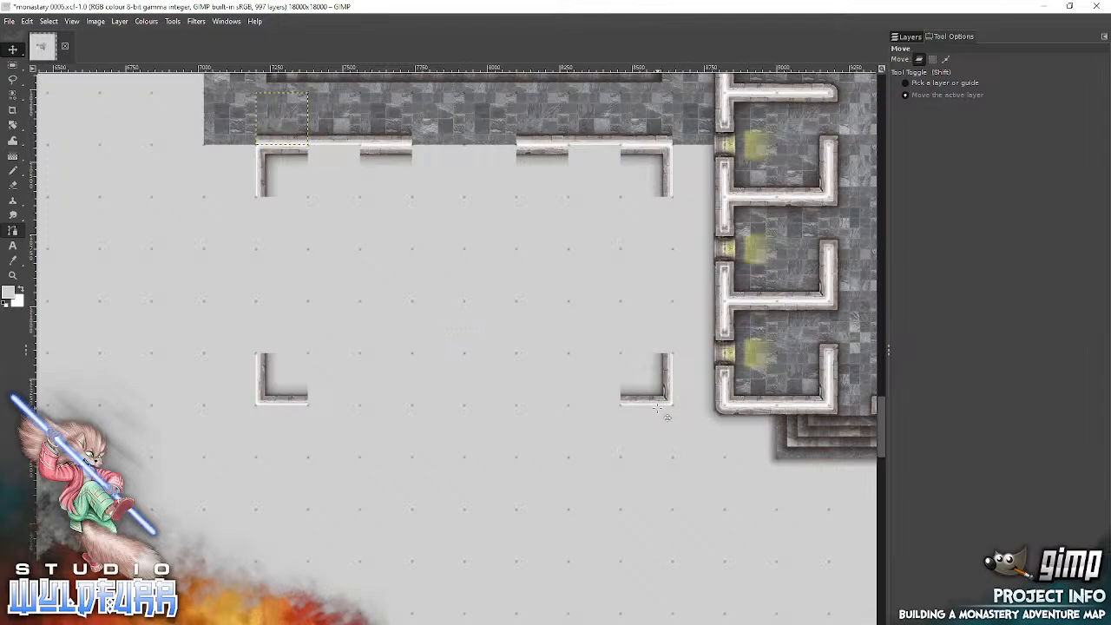
Step: Add stone-a-walls-w-0003.png and place it against the outer east side of the northeast corner tile
key("alt+Tab")
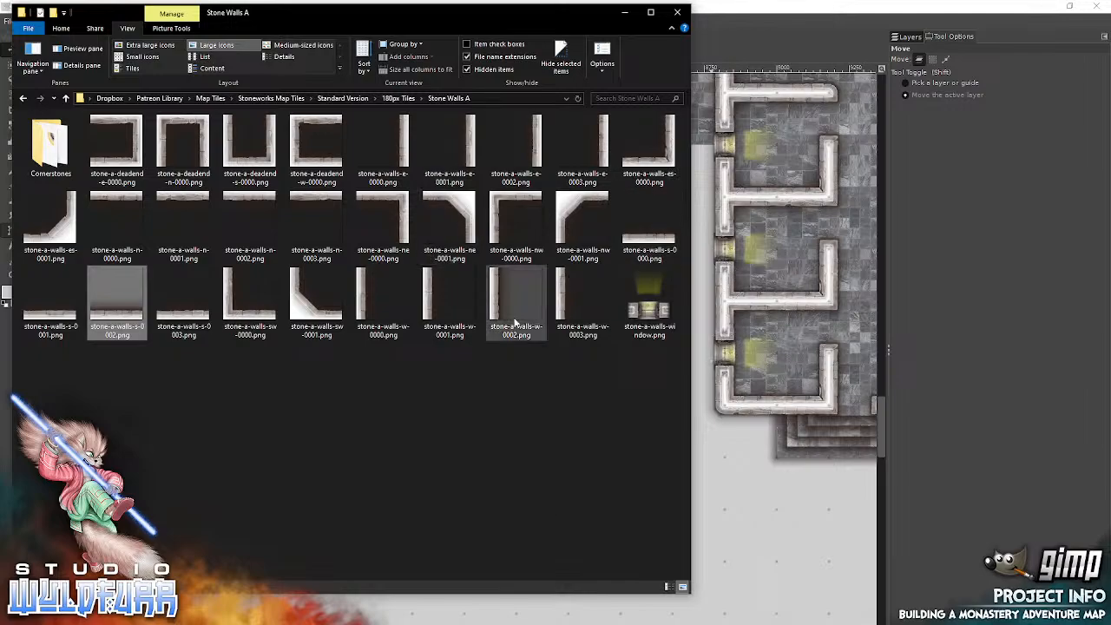
left_click(562, 290)
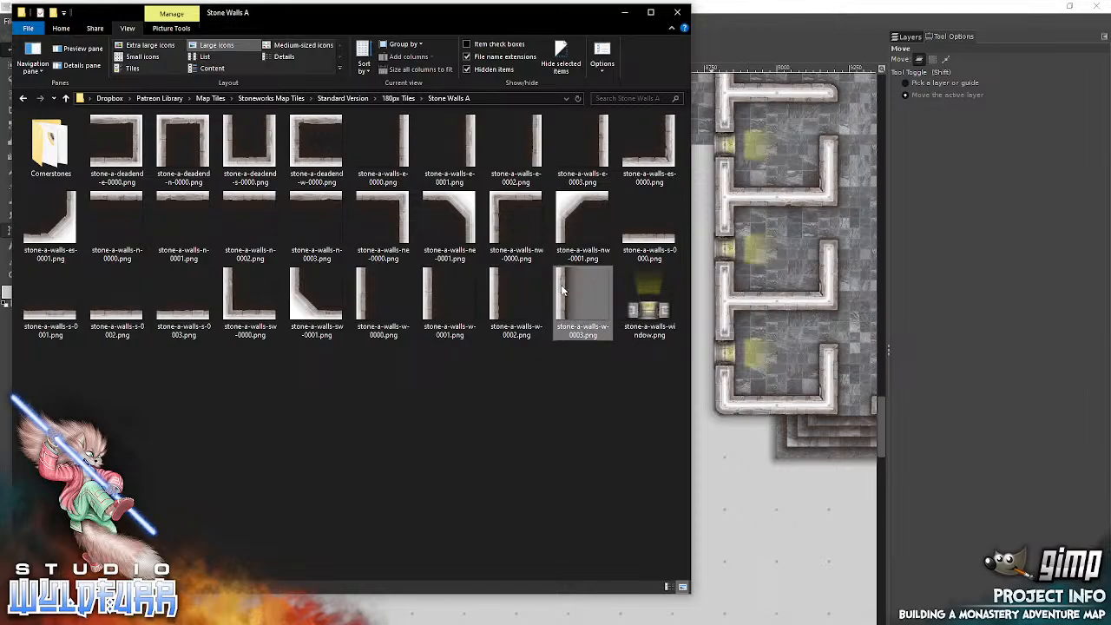
left_click(755, 391)
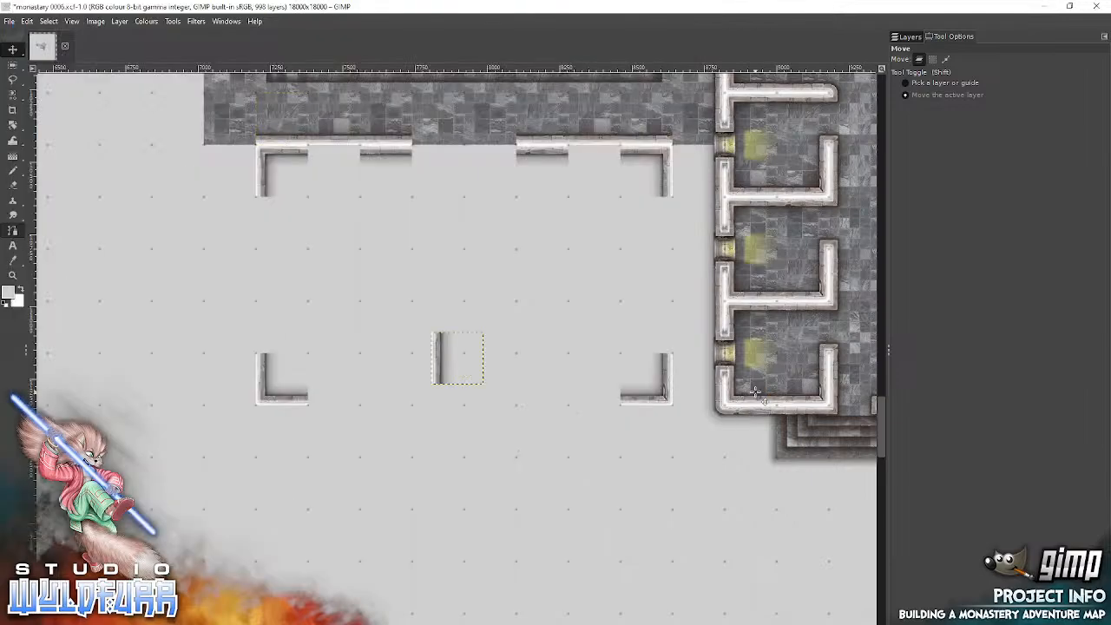
left_click_drag(447, 361, 666, 152)
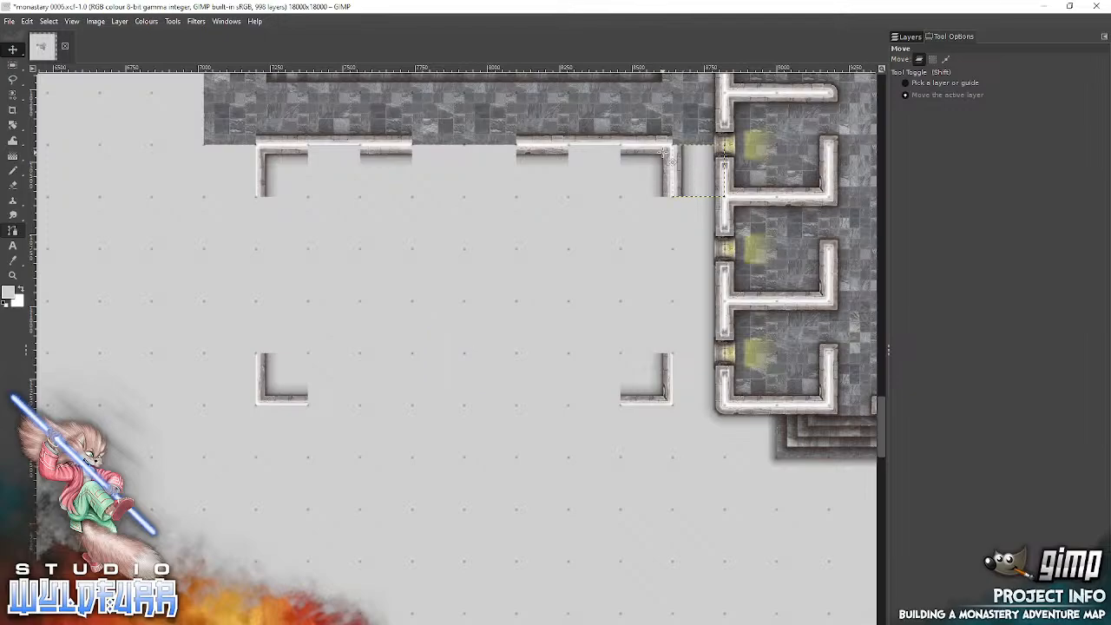
Step: Show the layer stack and check the Walls group by collapsing and expanding it again
left_click(910, 36)
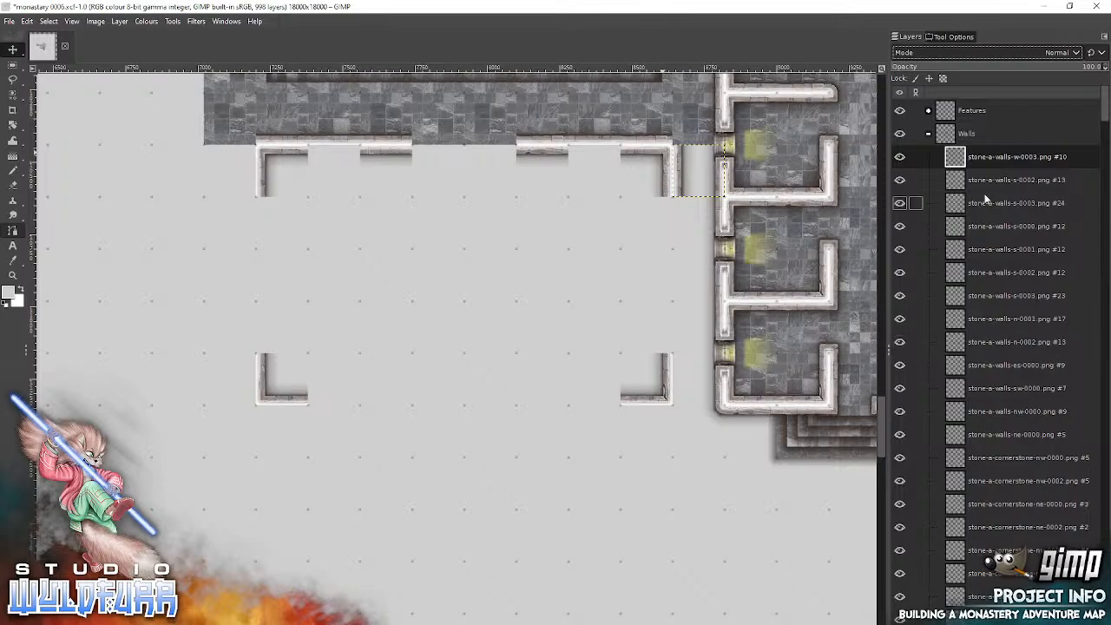
left_click(929, 135)
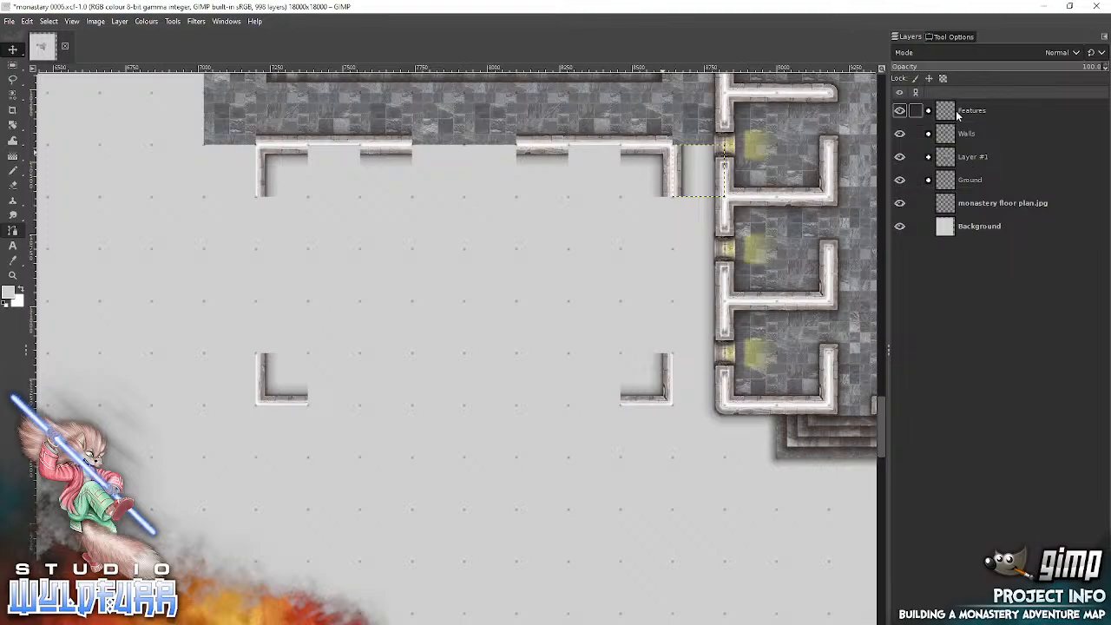
left_click(930, 134)
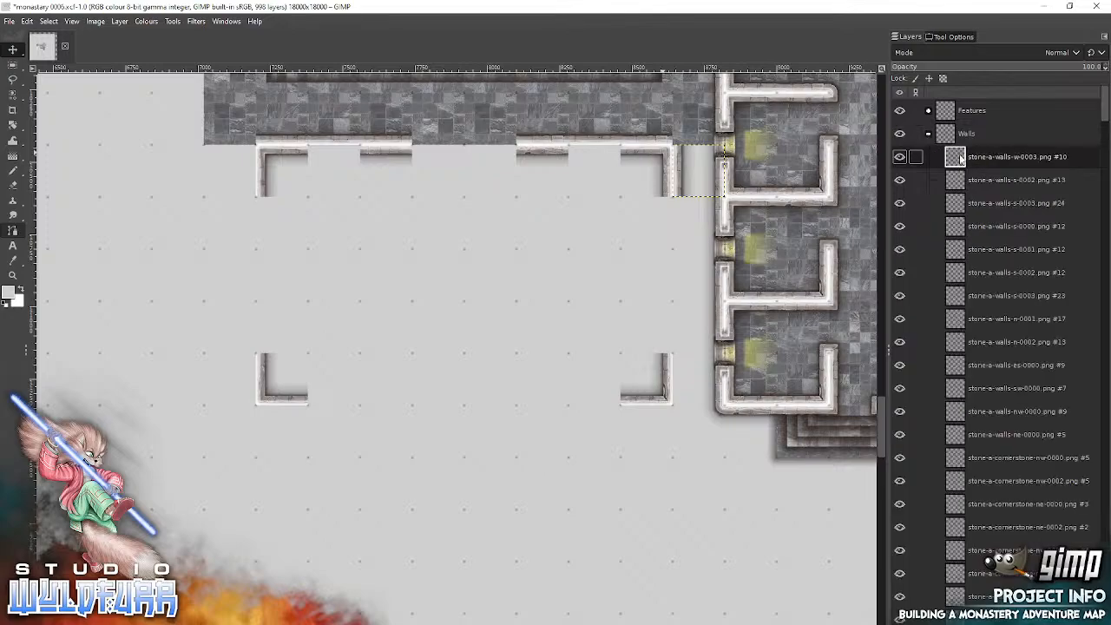
Step: Add stone-a-walls-w-0002.png and place it on the outer east wall, directly below the stone-a-walls-w-0003.png tile
key("alt+Tab")
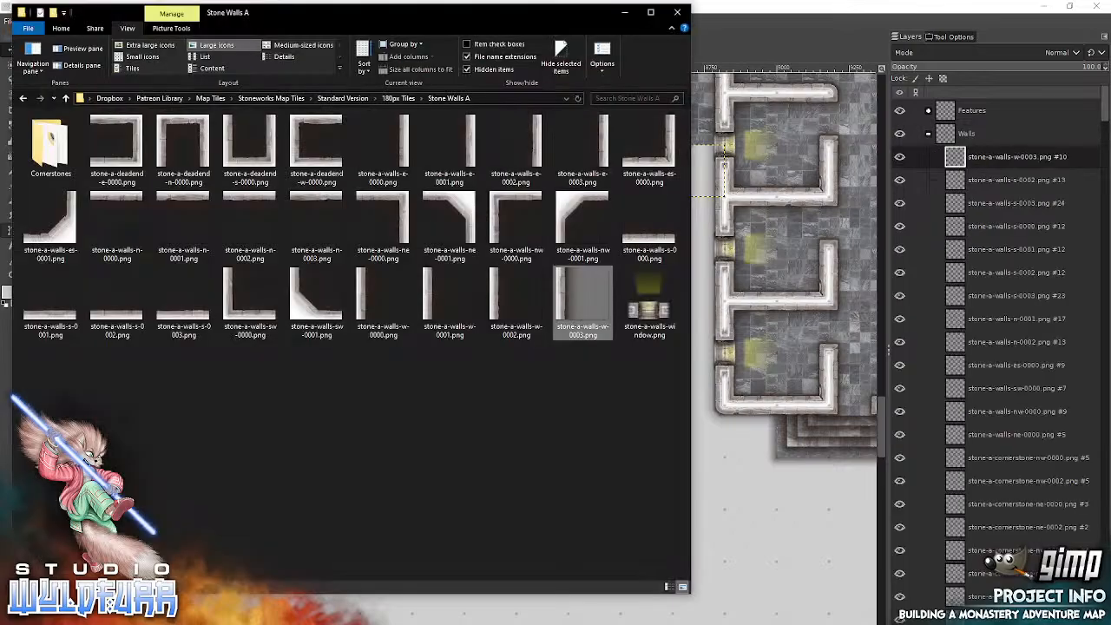
left_click_drag(508, 309, 798, 323)
left_click_drag(445, 356, 684, 230)
Step: Add stone-a-walls-w-0001.png and stone-a-walls-w-0000.png, continuing the outer east wall southward directly below the stone-a-walls-w-0002.png tile
key("alt+Tab")
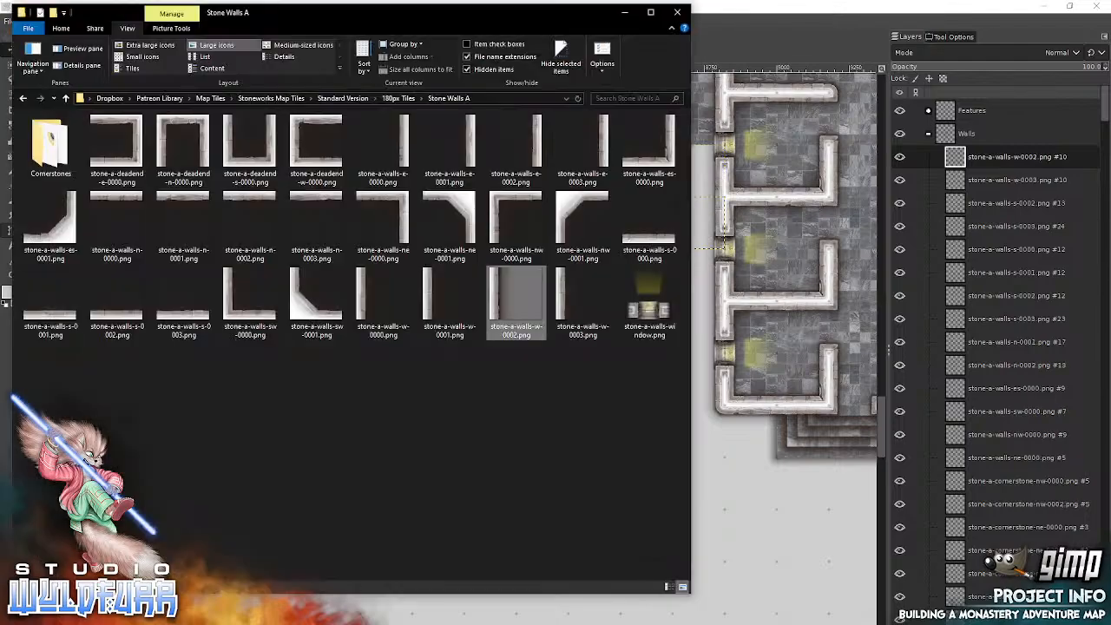
left_click_drag(427, 299, 804, 306)
left_click_drag(460, 359, 681, 274)
key("alt+Tab")
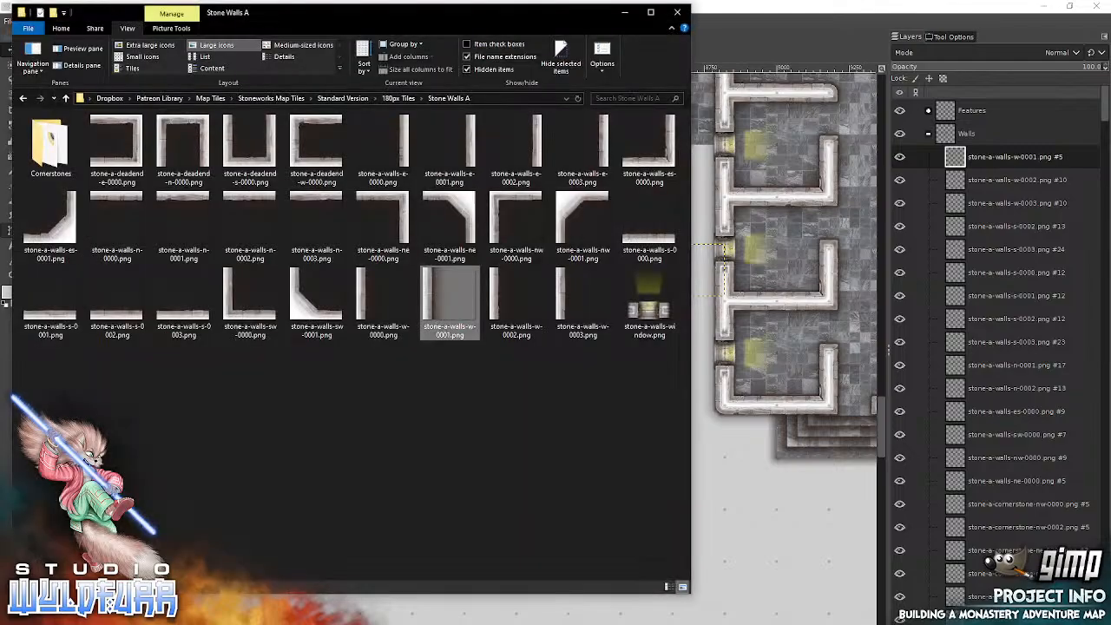
left_click_drag(364, 291, 797, 313)
left_click_drag(442, 359, 681, 328)
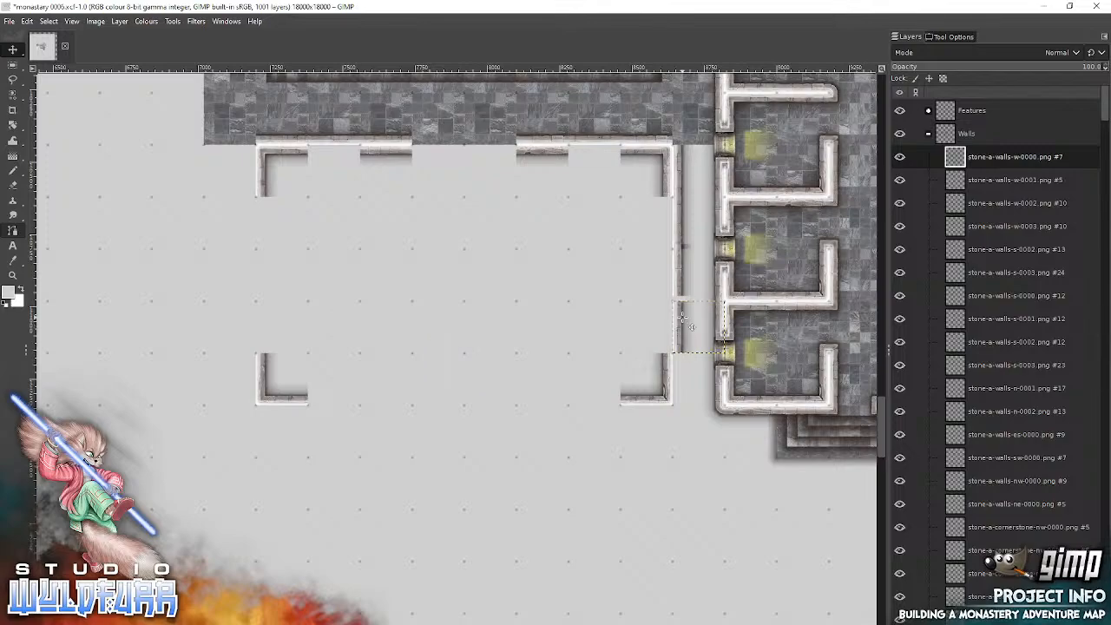
Step: Check that the Move tool picks a layer or guide, and realign the stone-a-walls-w-0001.png tile on the outer east wall to the grid
left_click(949, 35)
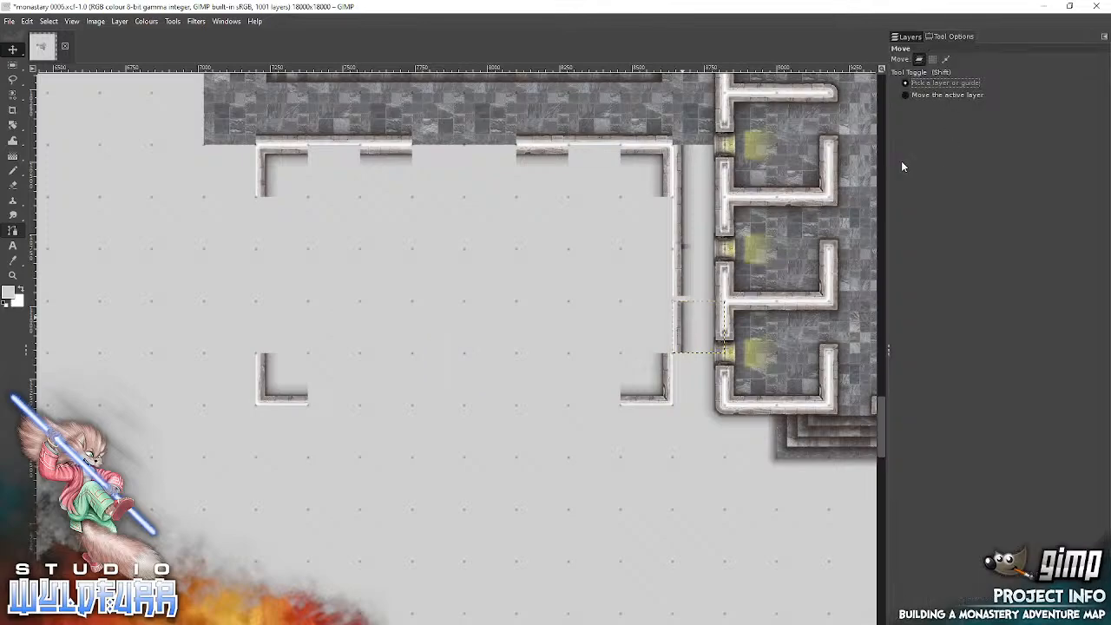
left_click(681, 276)
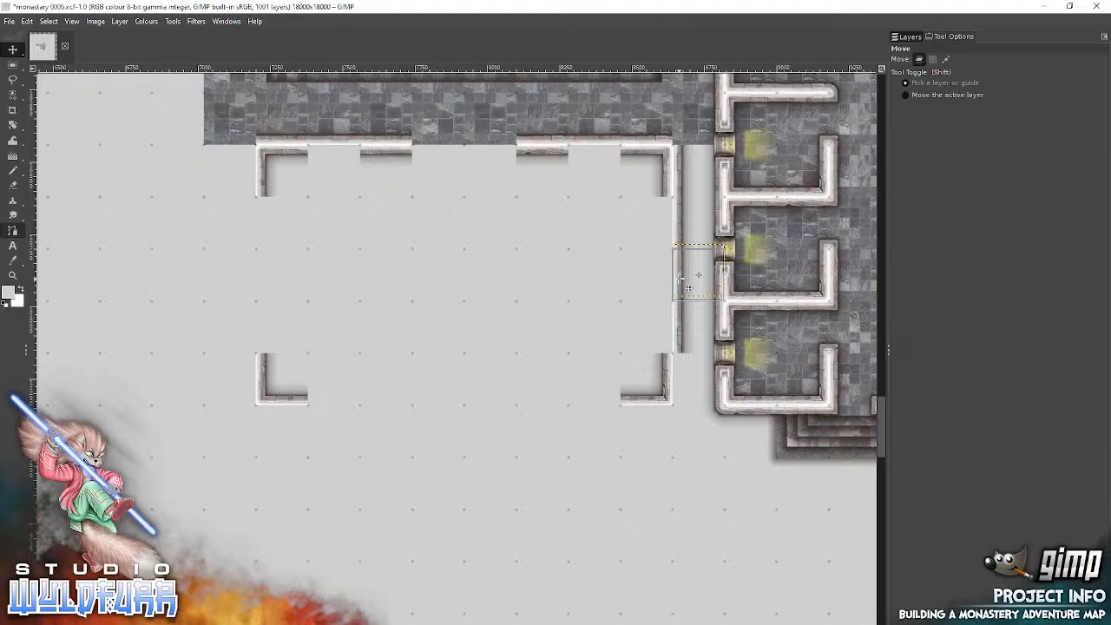
left_click(911, 37)
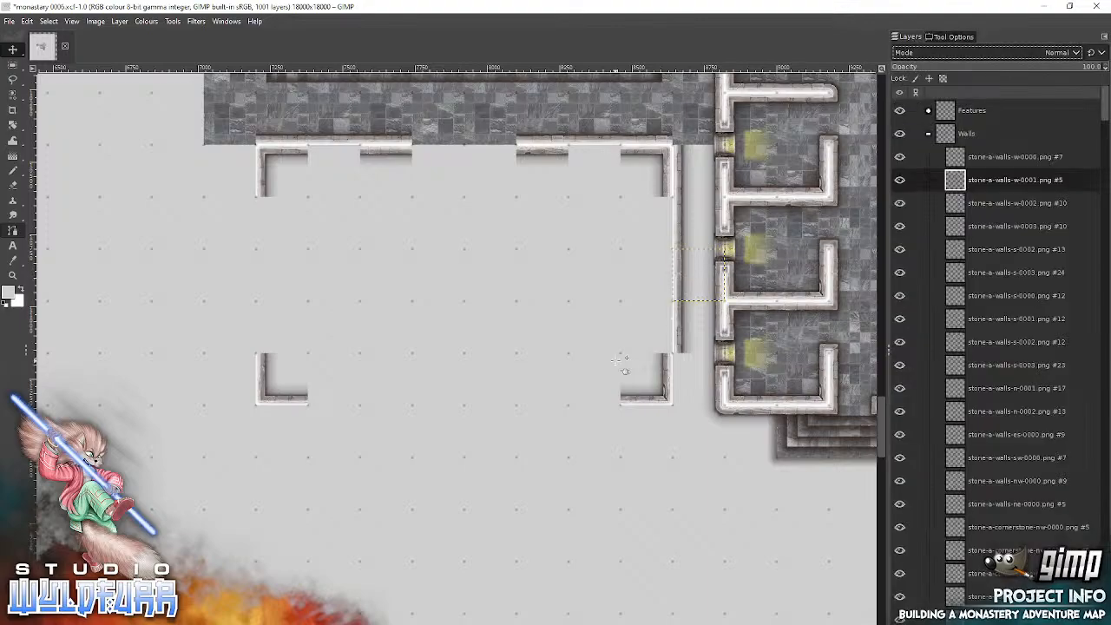
Step: Add stone-a-walls-w-0003.png and place it against the outer east side of the southeast corner tile
key("alt+Tab")
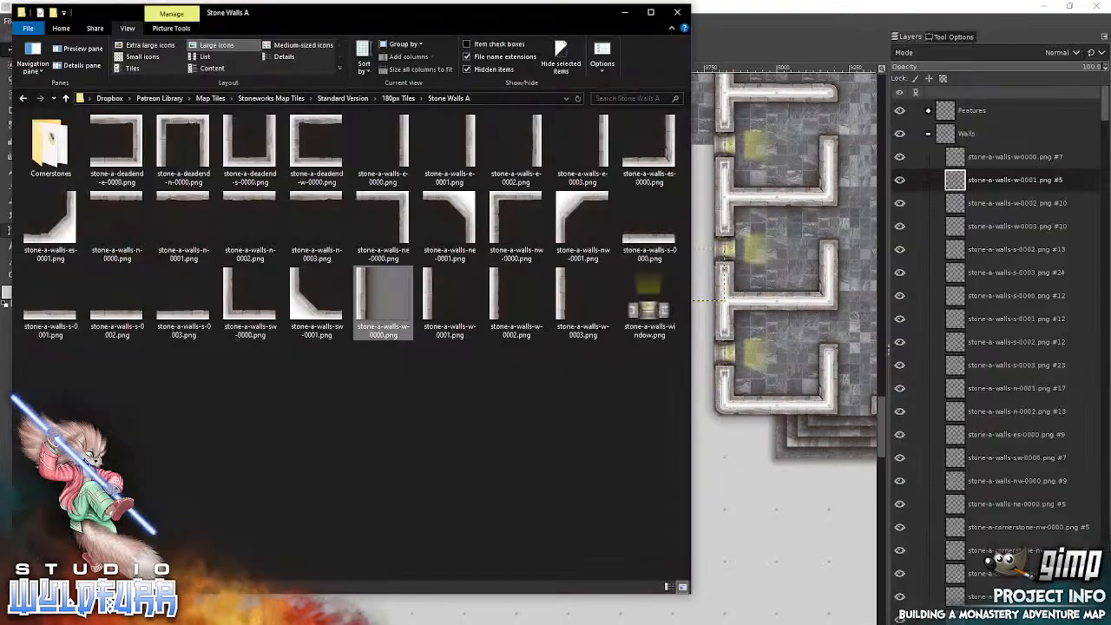
left_click(565, 297)
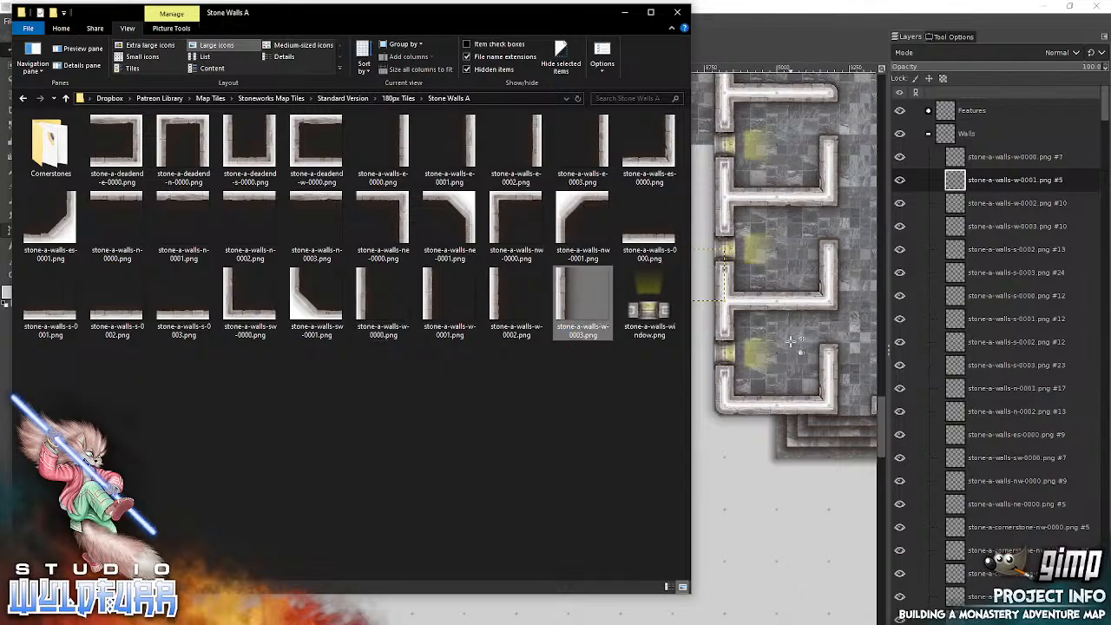
left_click_drag(792, 341, 792, 341)
left_click_drag(444, 363, 680, 379)
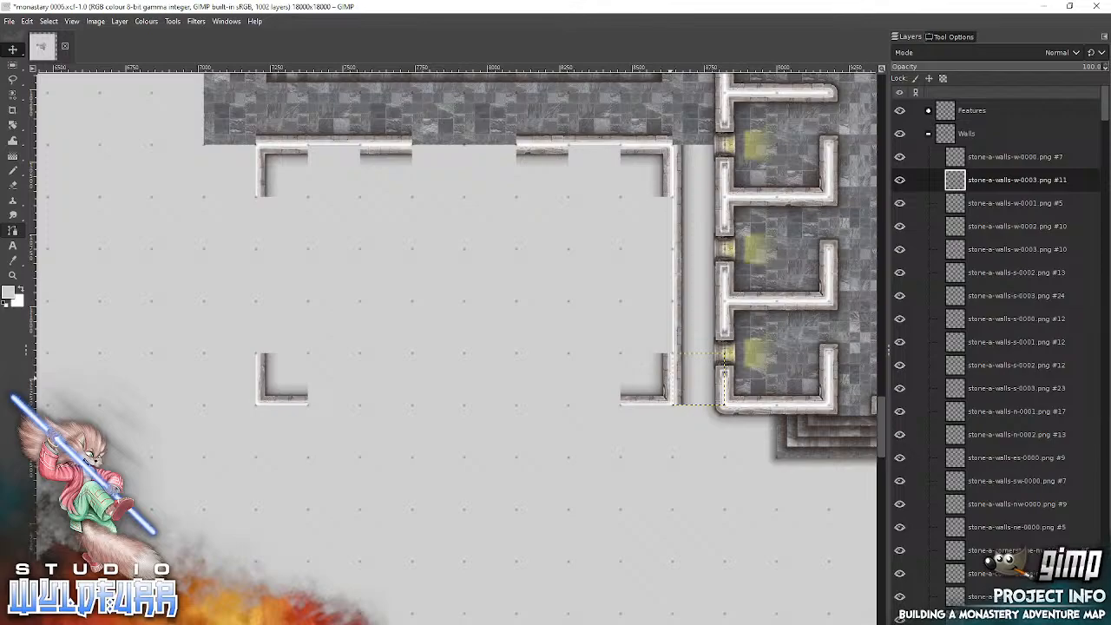
Step: Add stone-a-walls-e-0000.png against the outer west side of the northwest corner tile and stone-a-walls-e-0001.png against that of the southwest corner tile
key("alt+Tab")
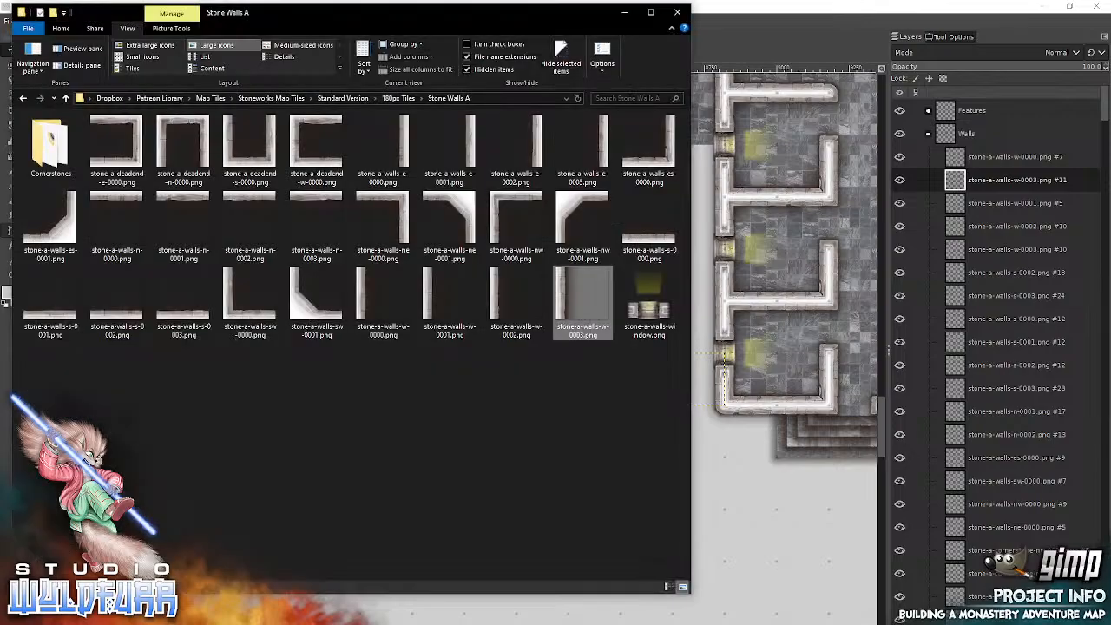
left_click_drag(382, 144, 777, 217)
left_click_drag(481, 365, 246, 173)
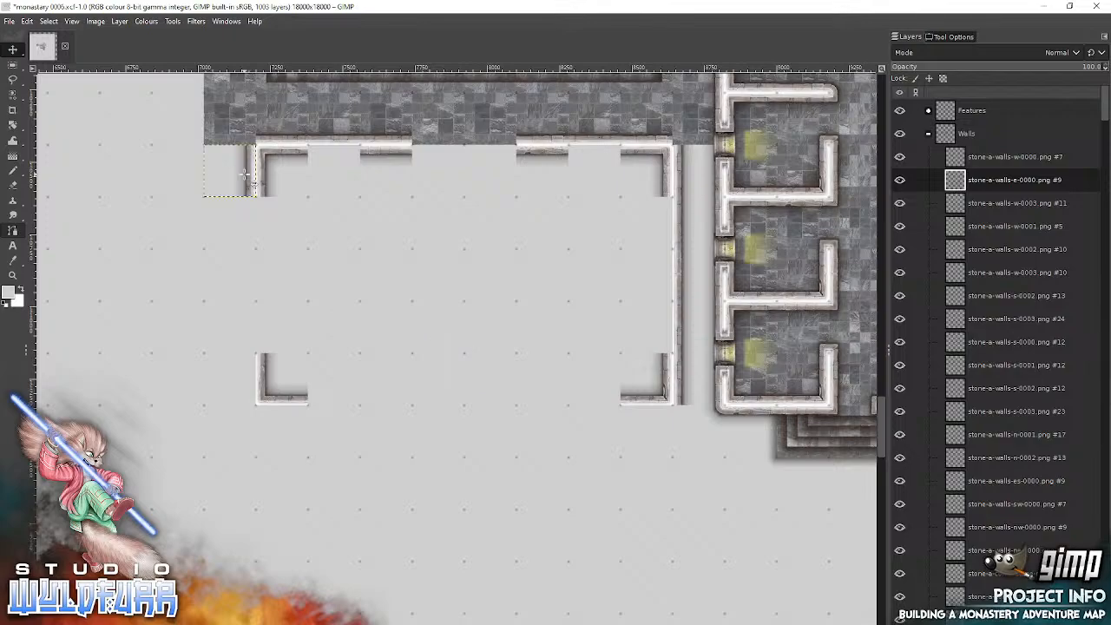
key("alt+Tab")
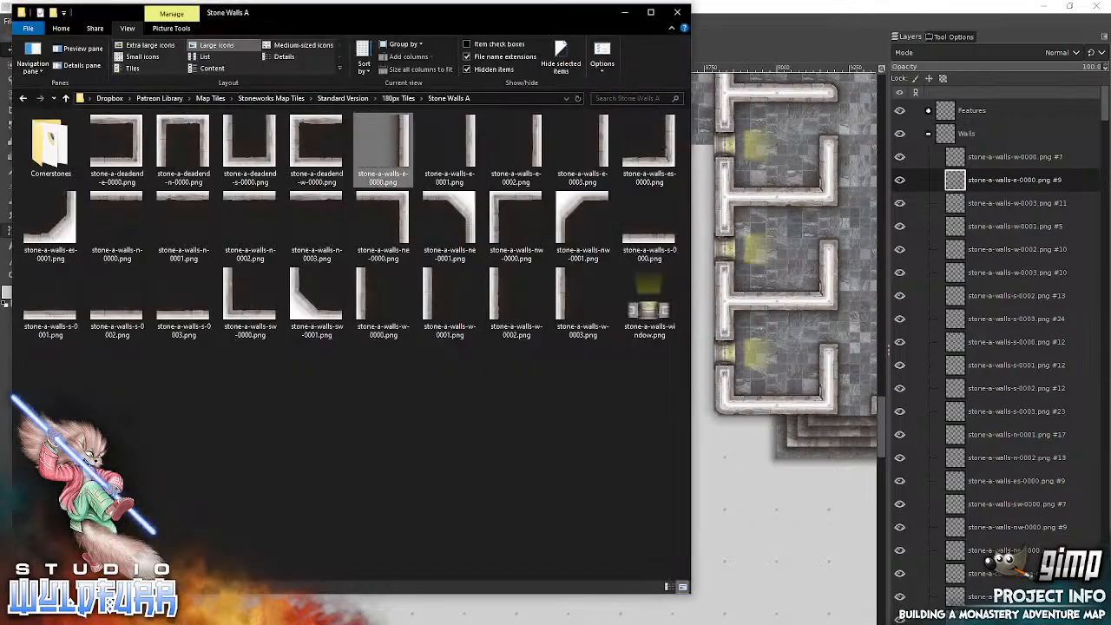
left_click_drag(449, 148, 781, 230)
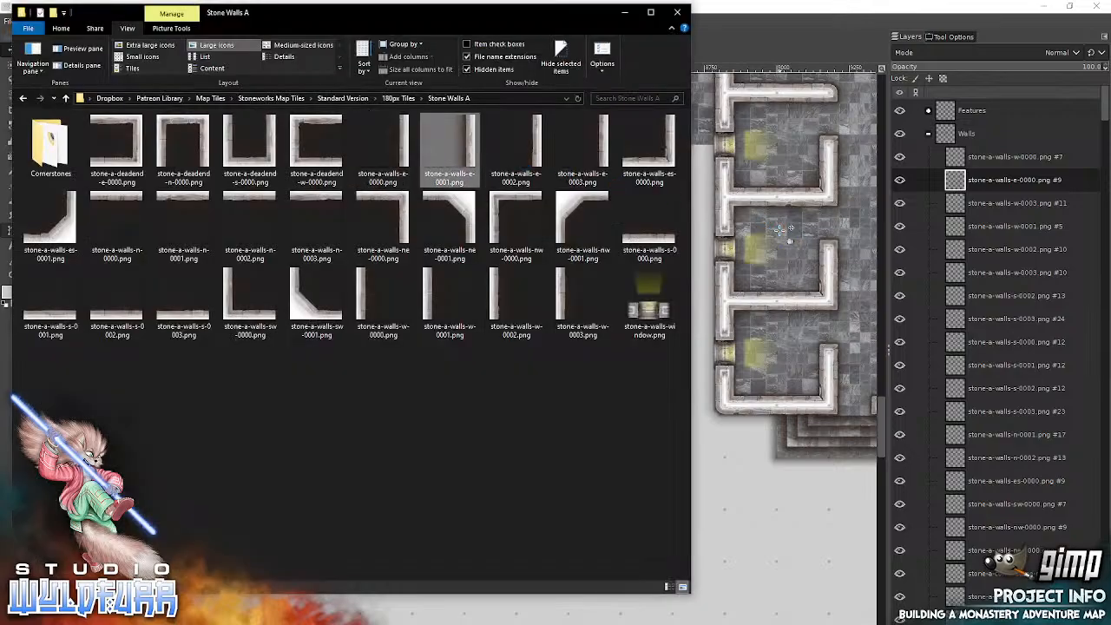
left_click_drag(483, 366, 246, 379)
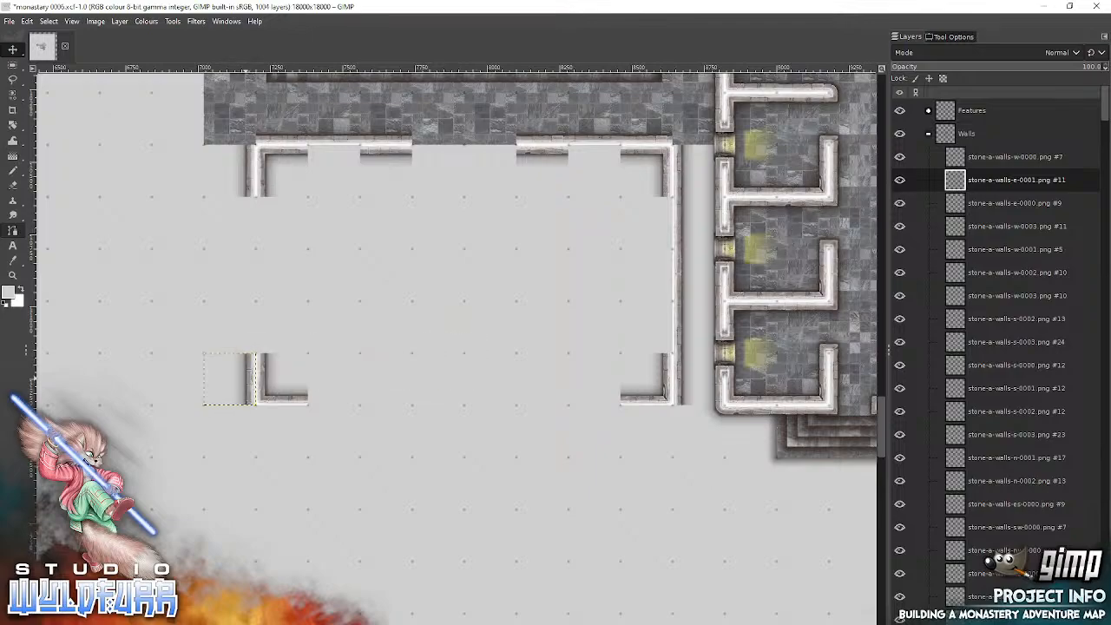
Step: On the outer west wall, add stone-a-walls-e-0002.png directly above the stone-a-walls-e-0001.png tile and stone-a-walls-e-0003.png directly below the stone-a-walls-e-0000.png tile
key("alt+Tab")
left_click_drag(540, 146, 773, 201)
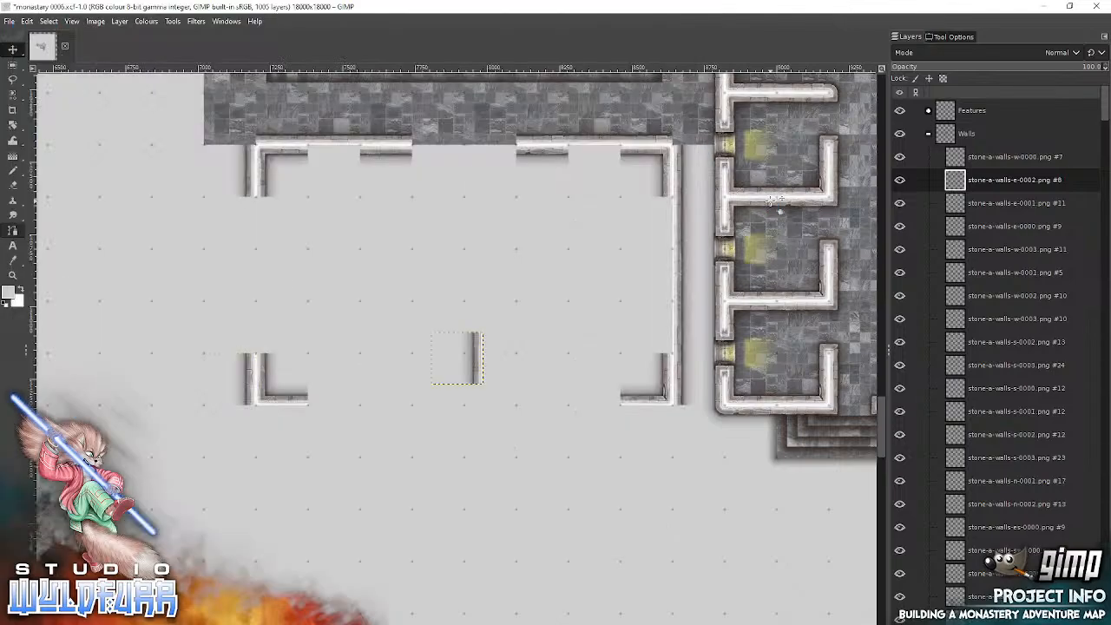
left_click_drag(471, 364, 241, 333)
key("alt+Tab")
left_click_drag(582, 147, 780, 202)
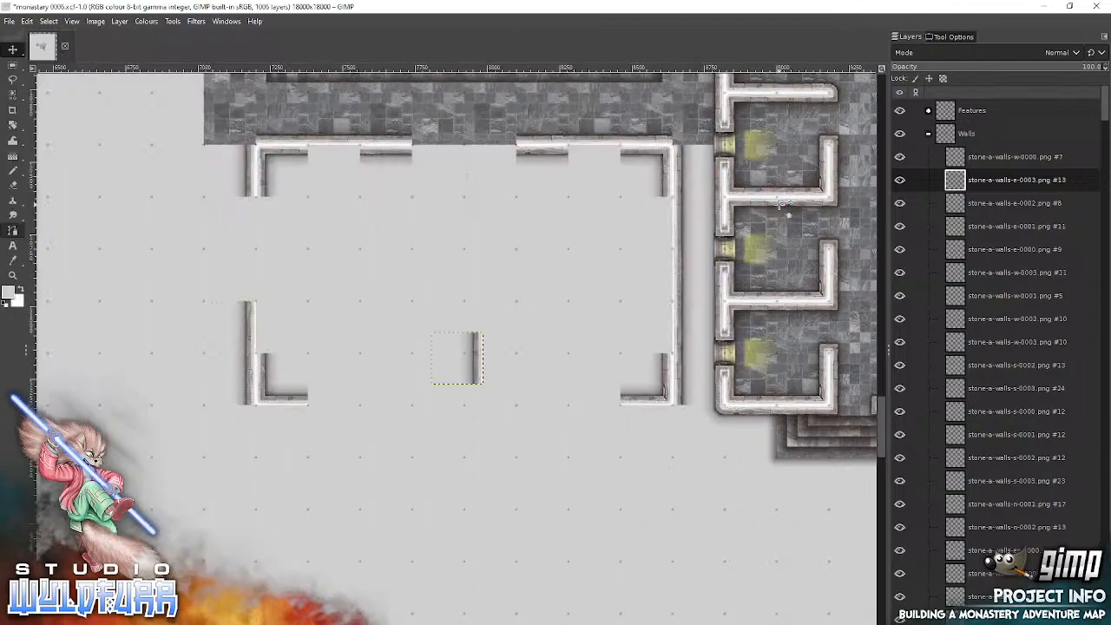
left_click_drag(477, 351, 246, 228)
Step: Add another stone-a-walls-e-0000.png to fill the remaining one-tile gap in the outer west wall
key("alt+Tab")
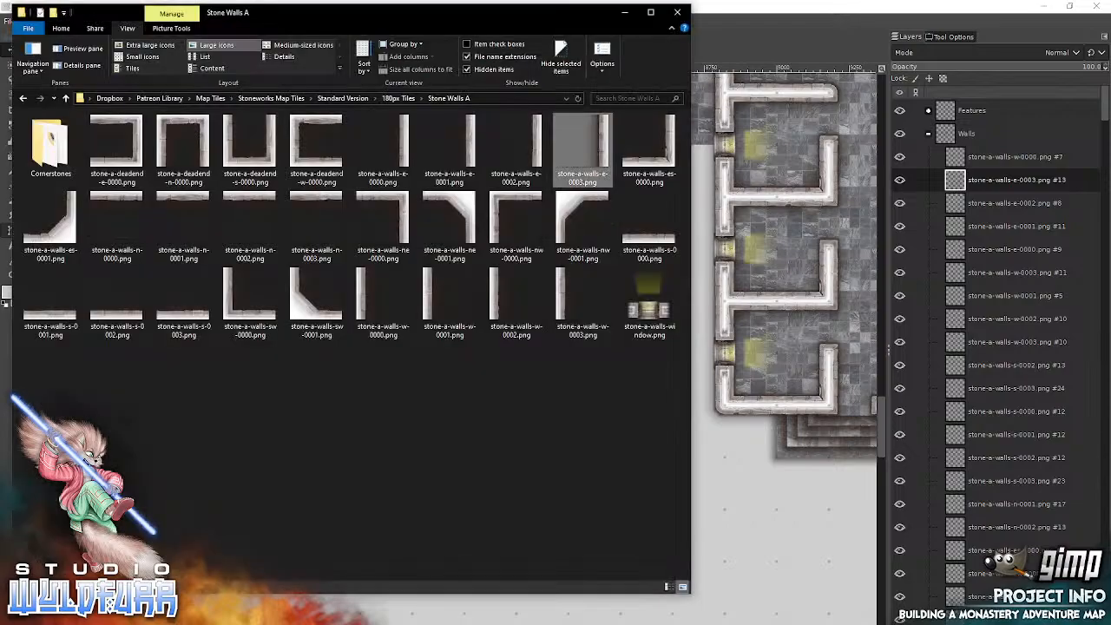
left_click_drag(404, 148, 760, 244)
left_click_drag(483, 363, 247, 276)
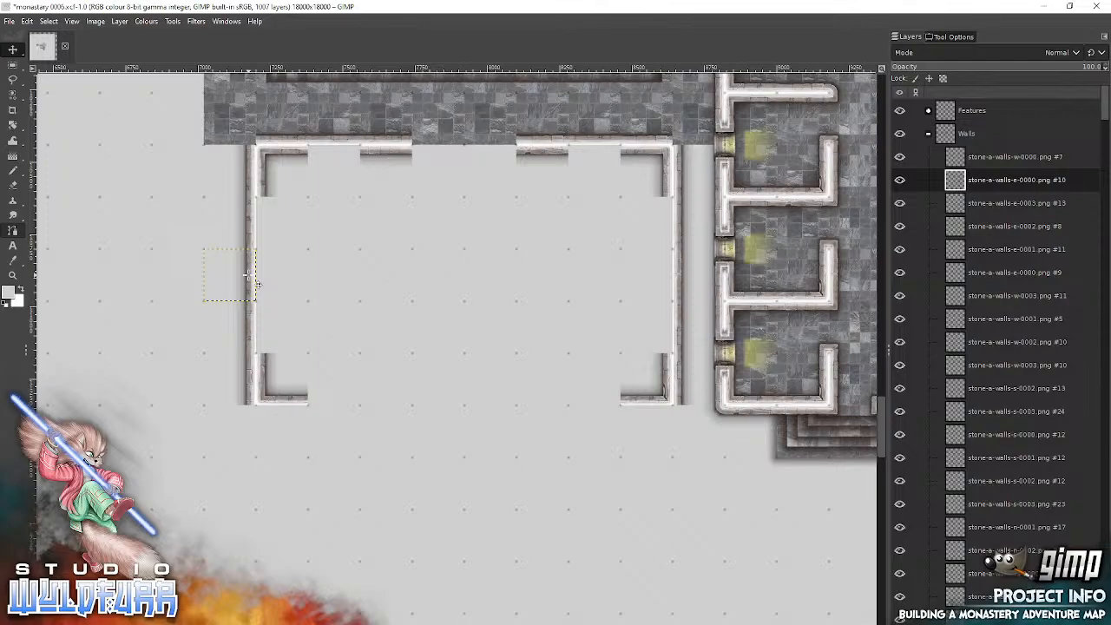
Step: Start a partition off the inner west wall with stone-a-walls-sw-0000.png below the northwest corner tile and stone-a-walls-nw-0000.png directly beneath it
key("alt+Tab")
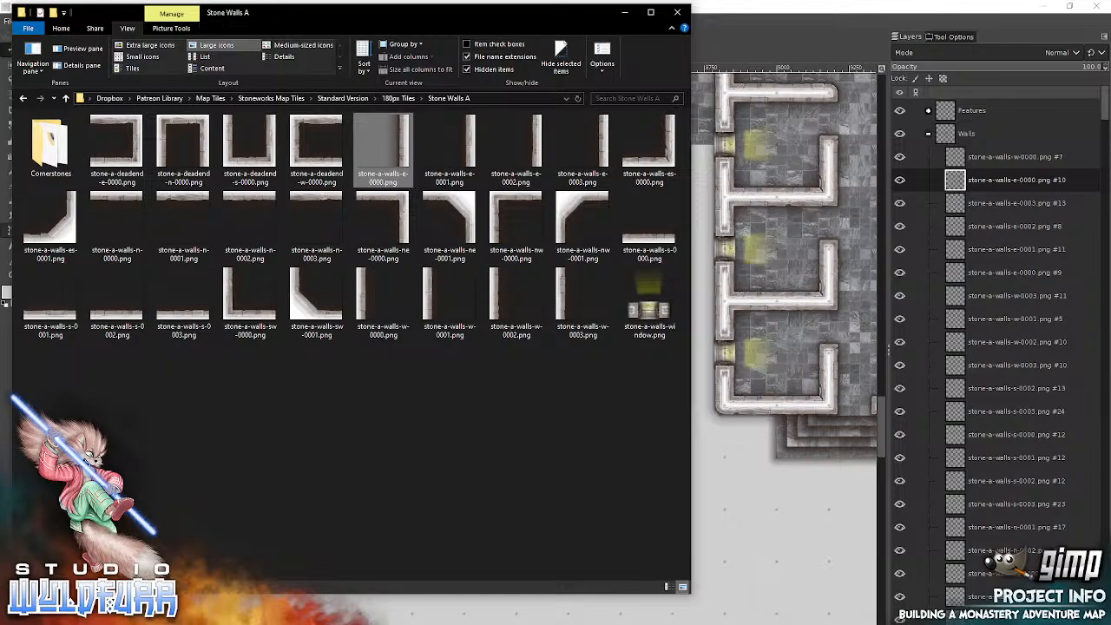
left_click_drag(241, 318, 783, 288)
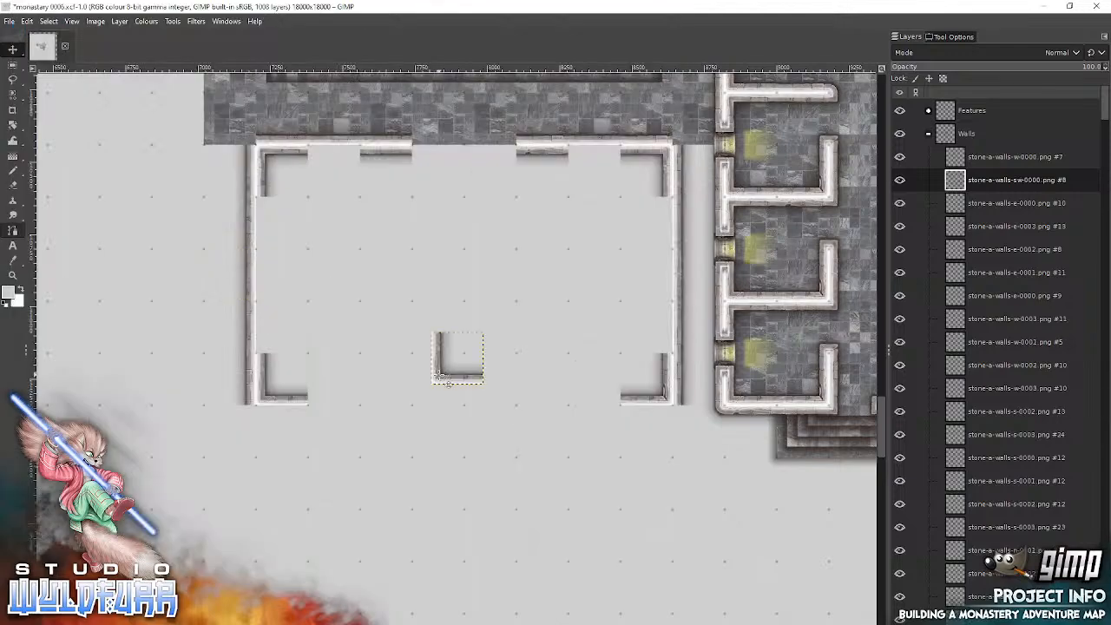
left_click_drag(446, 384, 274, 257)
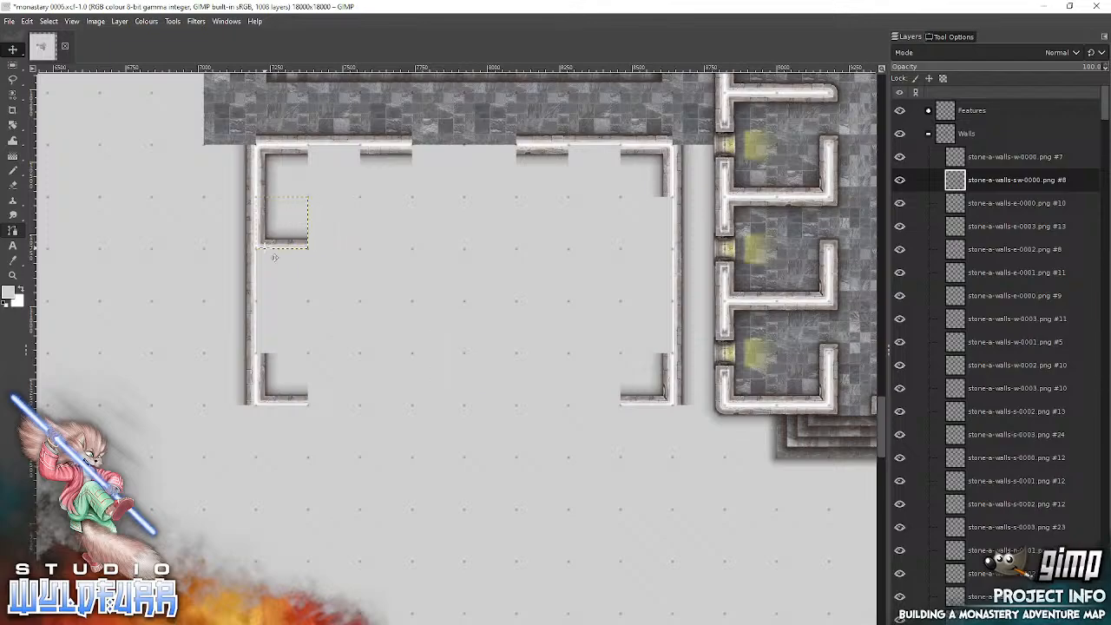
key("alt+Tab")
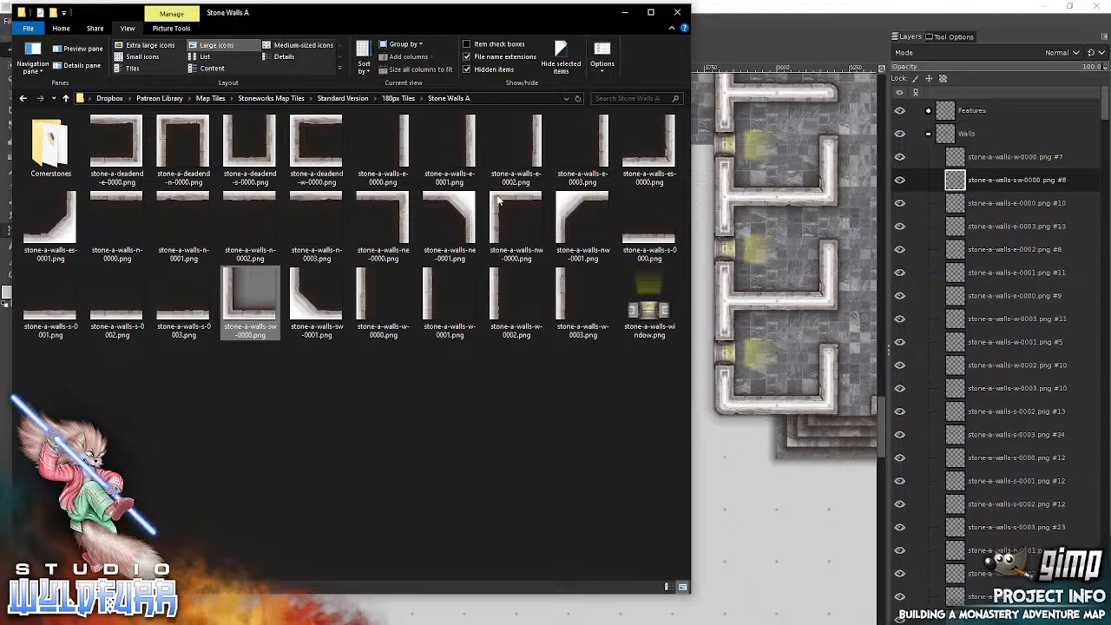
left_click_drag(497, 201, 783, 235)
left_click_drag(445, 340, 265, 262)
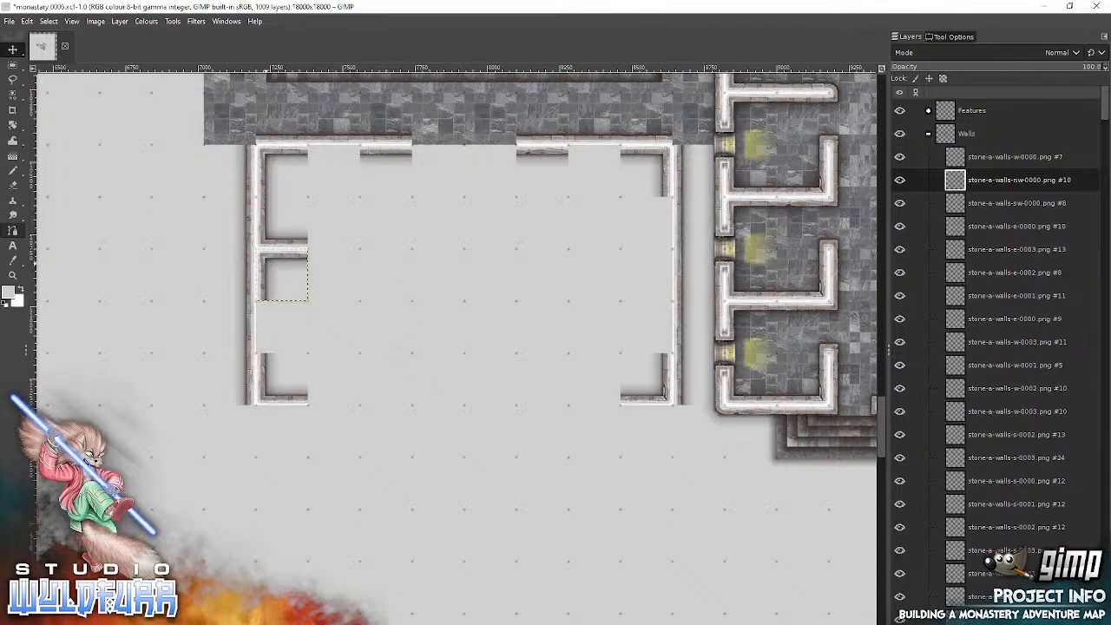
Step: Add stone-a-walls-w-0000.png on the inner west wall, between the partition's lower corner tile and the southwest corner tile
key("alt+Tab")
left_click_drag(383, 299, 796, 278)
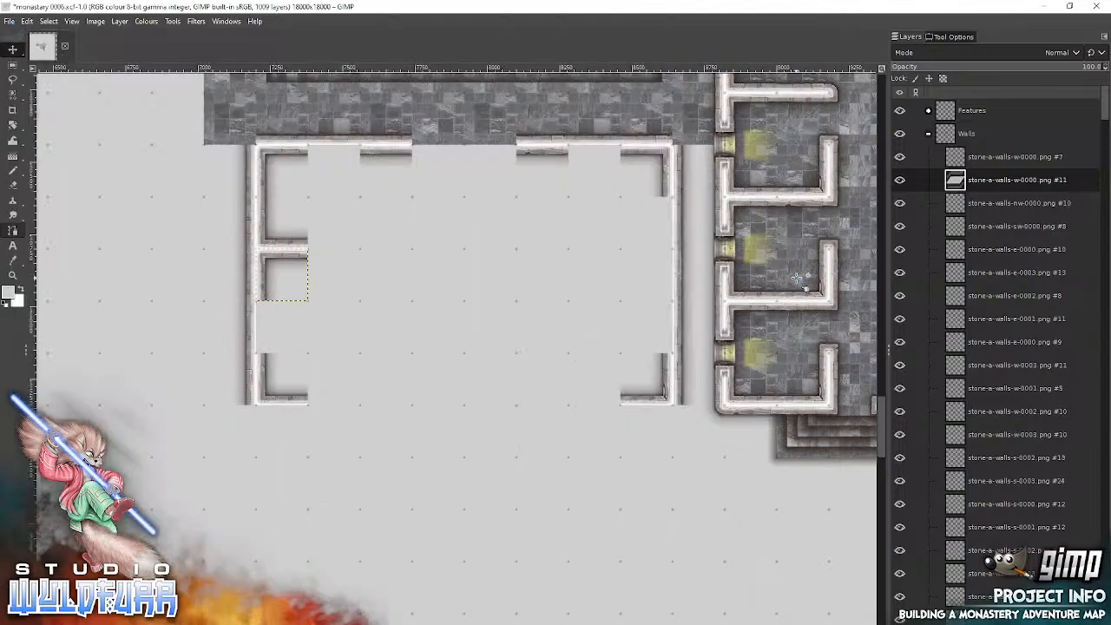
left_click_drag(443, 363, 271, 339)
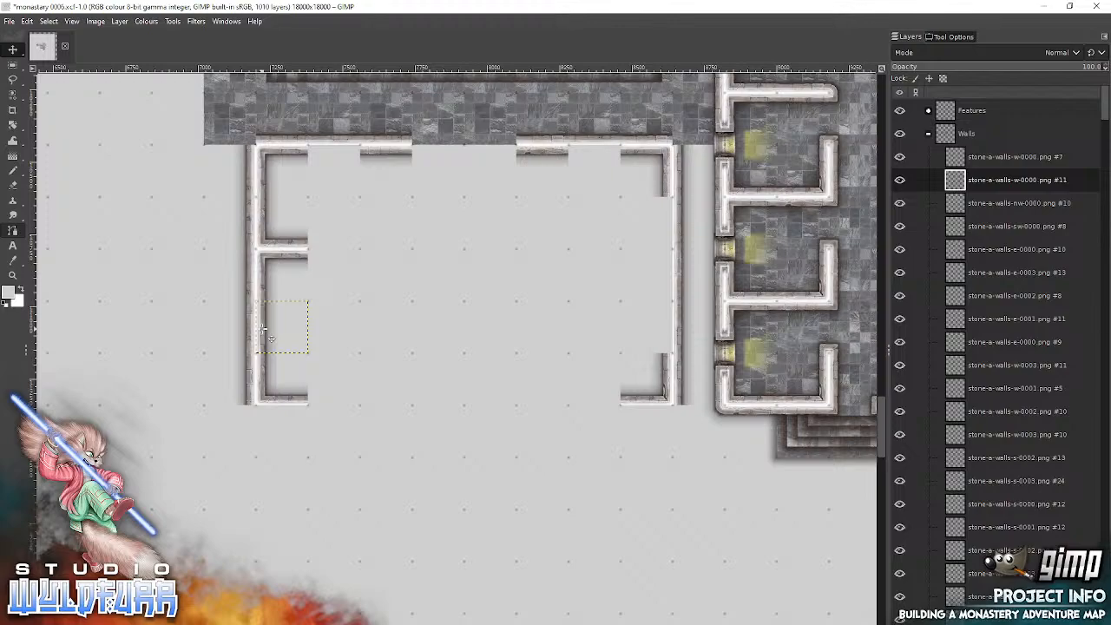
Step: Add stone-a-walls-s-0003.png and stone-a-walls-s-0002.png along the inner south wall, running east from the southwest corner tile
key("alt+Tab")
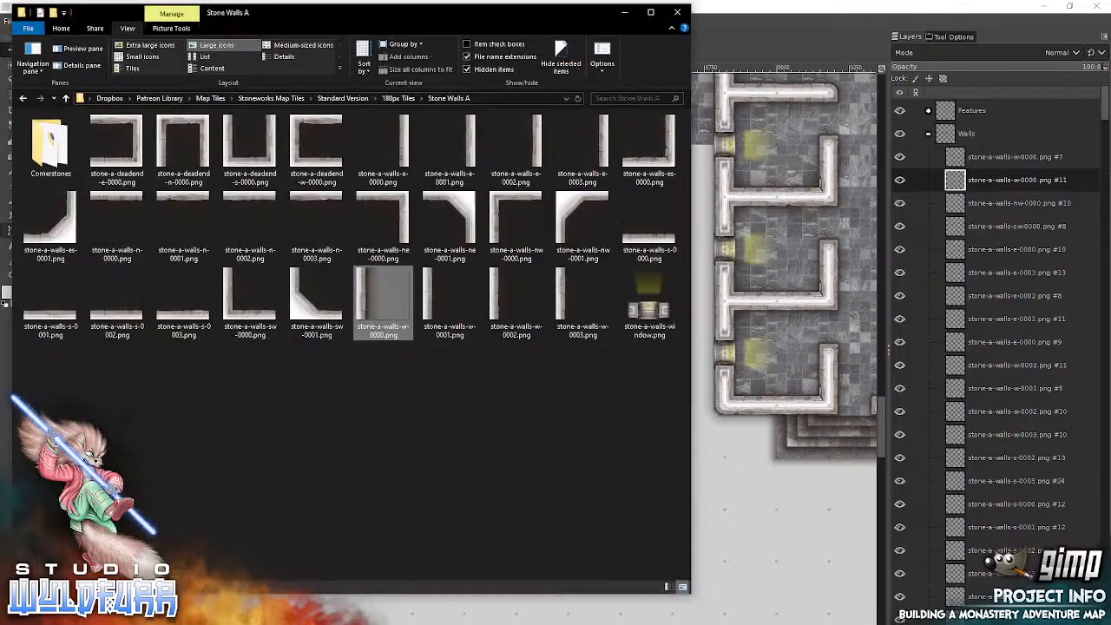
left_click_drag(184, 304, 793, 317)
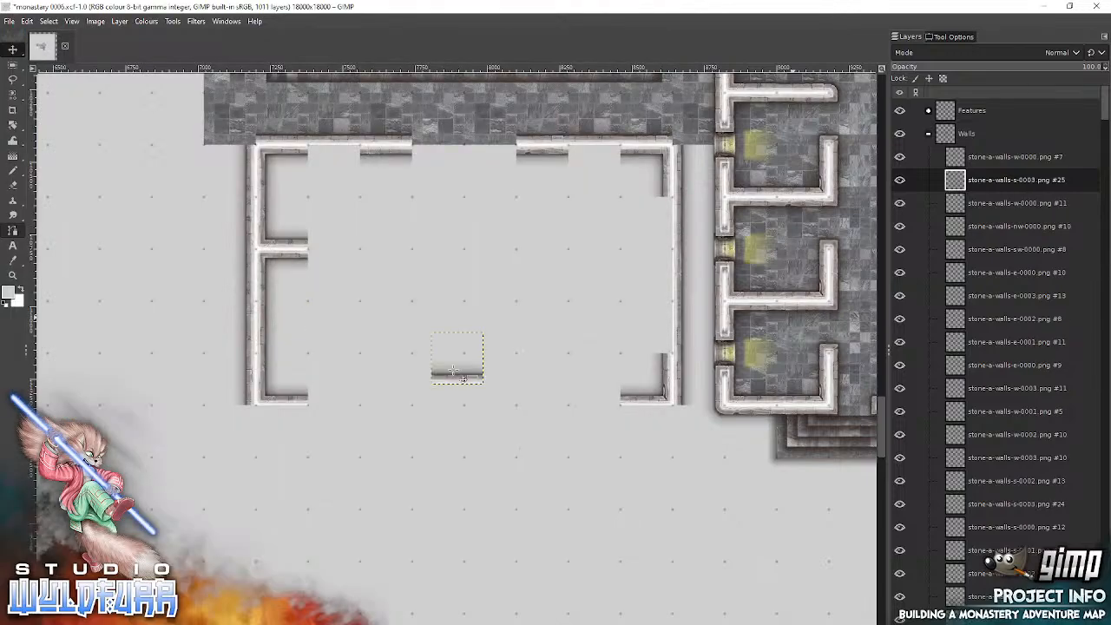
left_click_drag(458, 376, 330, 395)
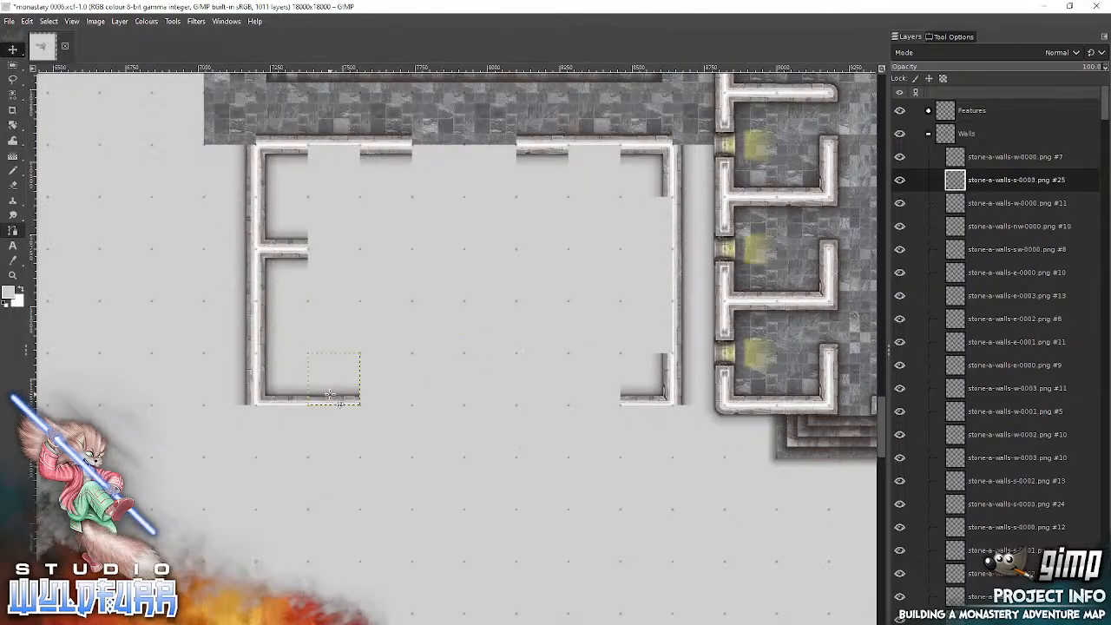
key("alt+Tab")
left_click_drag(120, 315, 756, 329)
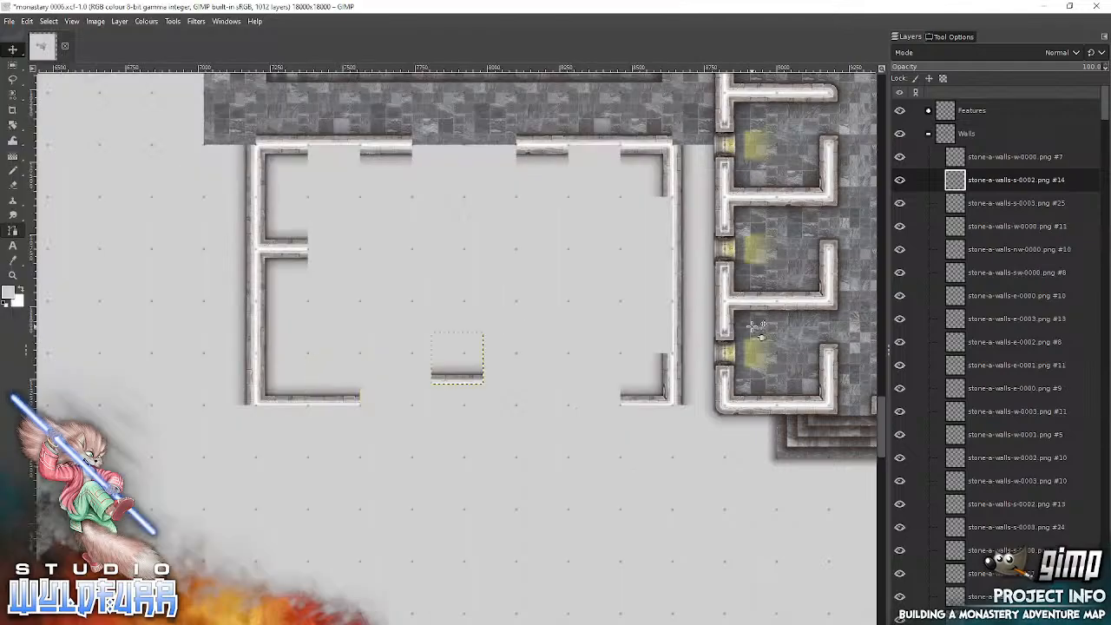
left_click_drag(455, 375, 385, 402)
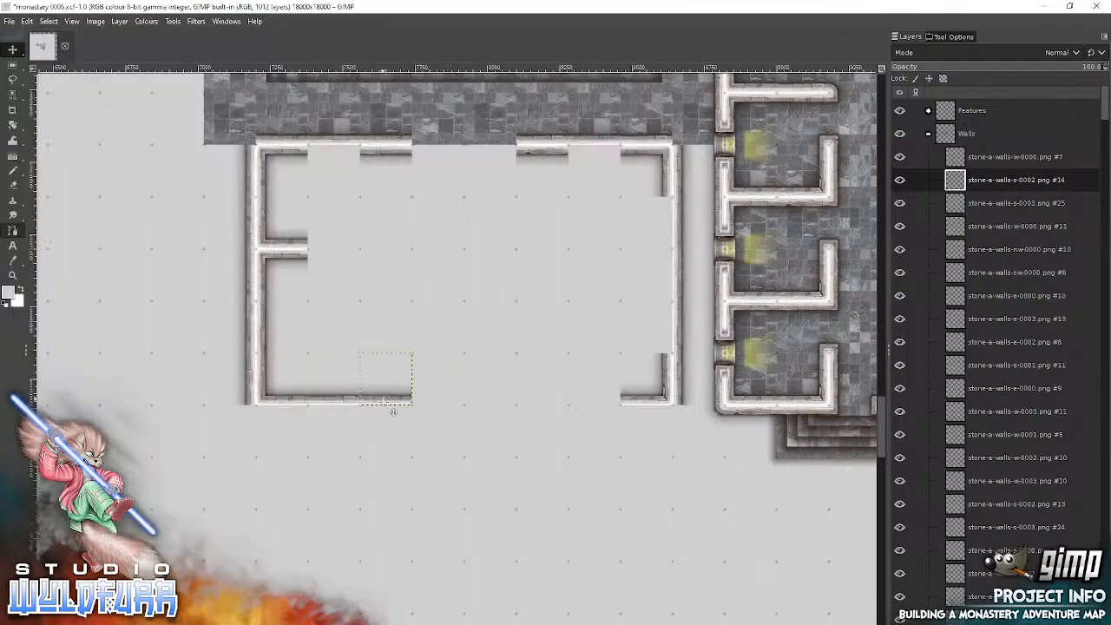
Step: Extend the inner south wall eastward with stone-a-walls-s-0001.png and stone-a-walls-s-0000.png, directly after the stone-a-walls-s-0002.png tile
key("alt+Tab")
left_click(50, 317)
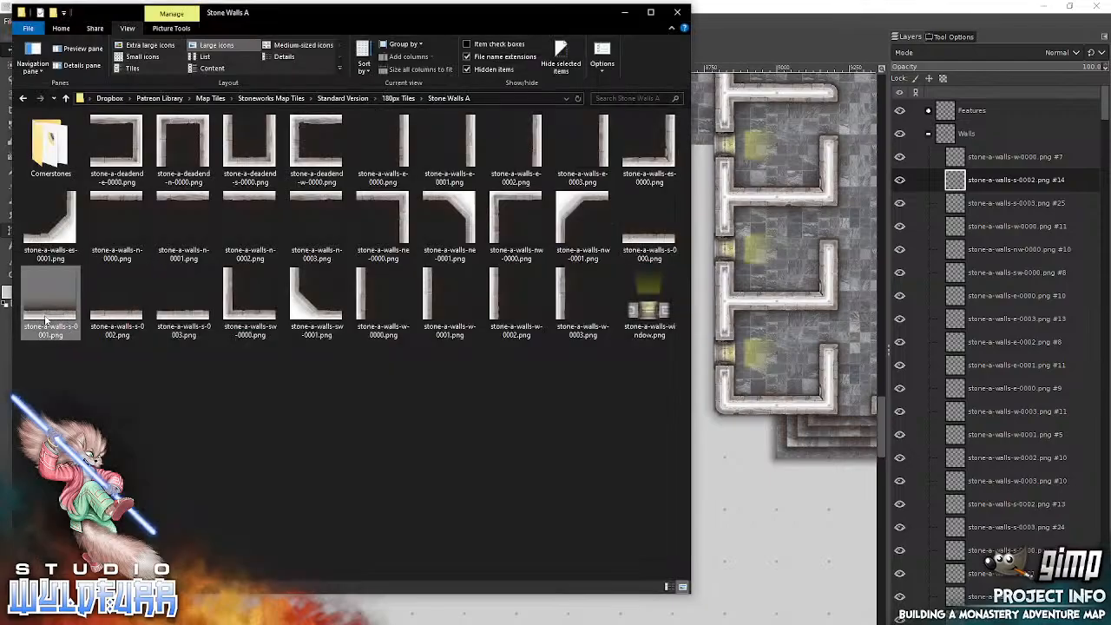
left_click_drag(293, 295, 756, 280)
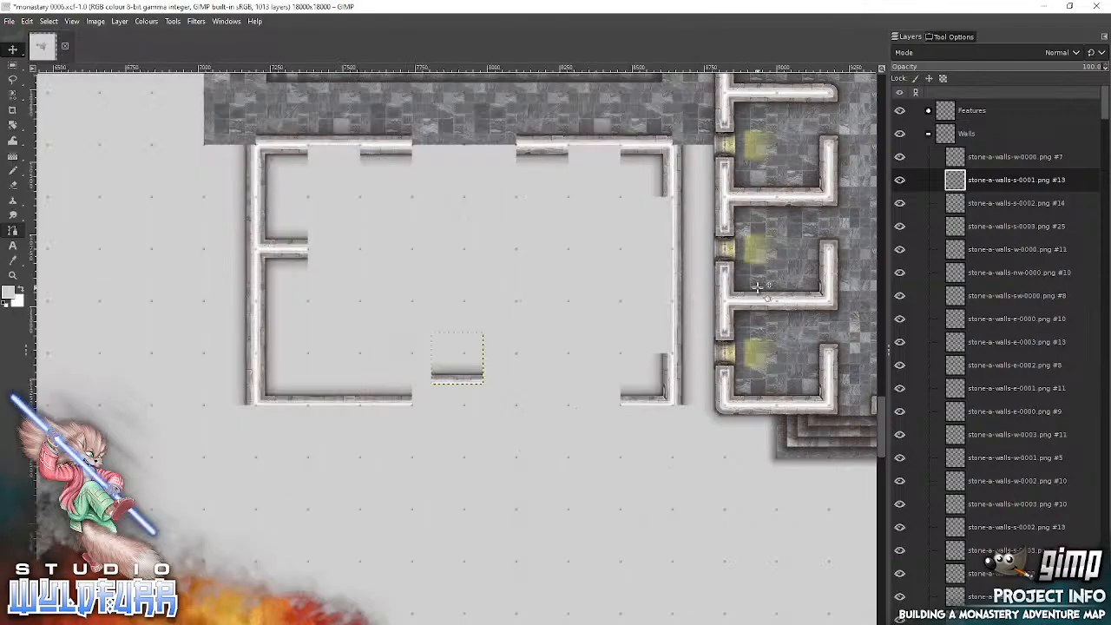
left_click_drag(467, 375, 443, 397)
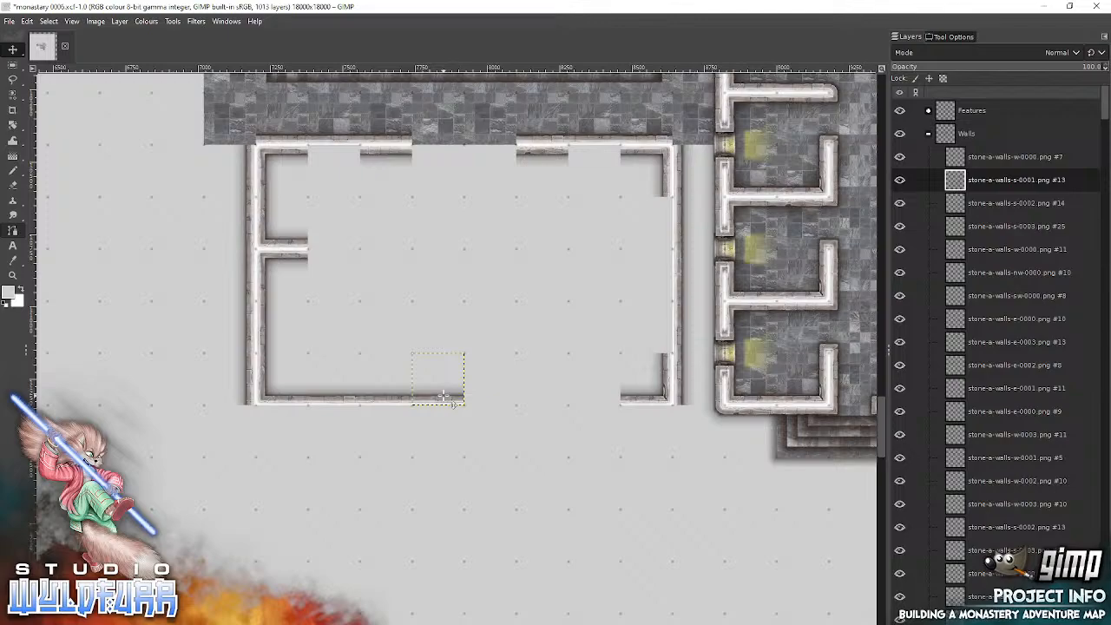
key("alt+Tab")
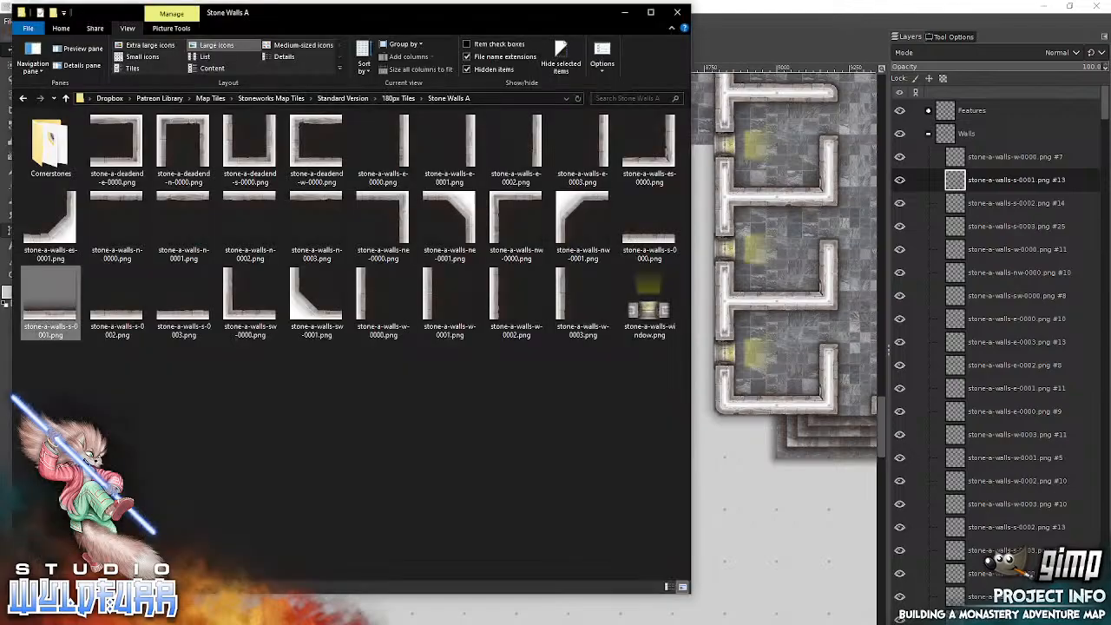
left_click_drag(649, 226, 782, 234)
left_click_drag(466, 374, 499, 404)
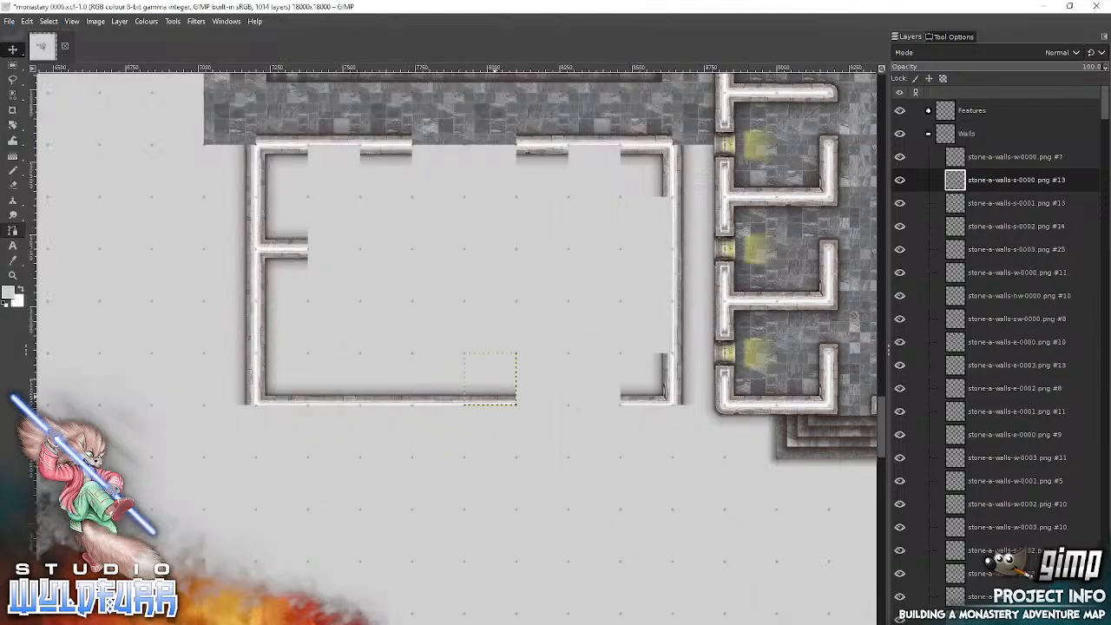
Step: Close the gap in the inner south wall with stone-a-walls-s-0003.png and stone-a-walls-s-0001.png, running east to the southeast corner tile
key("alt+Tab")
left_click_drag(179, 318, 771, 254)
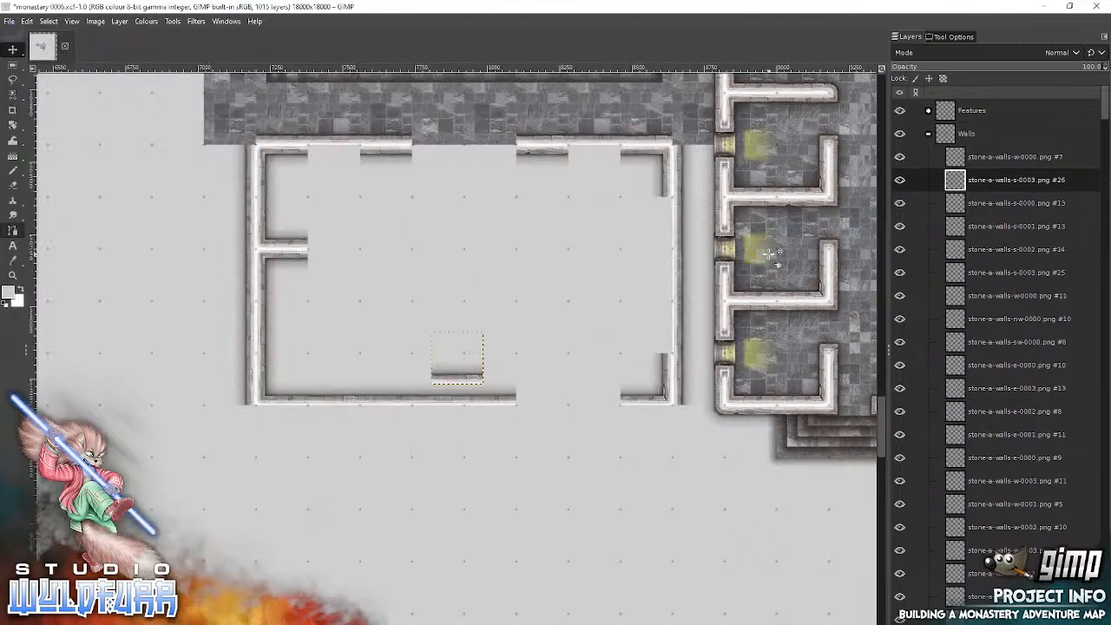
left_click_drag(460, 378, 540, 401)
key("alt+Tab")
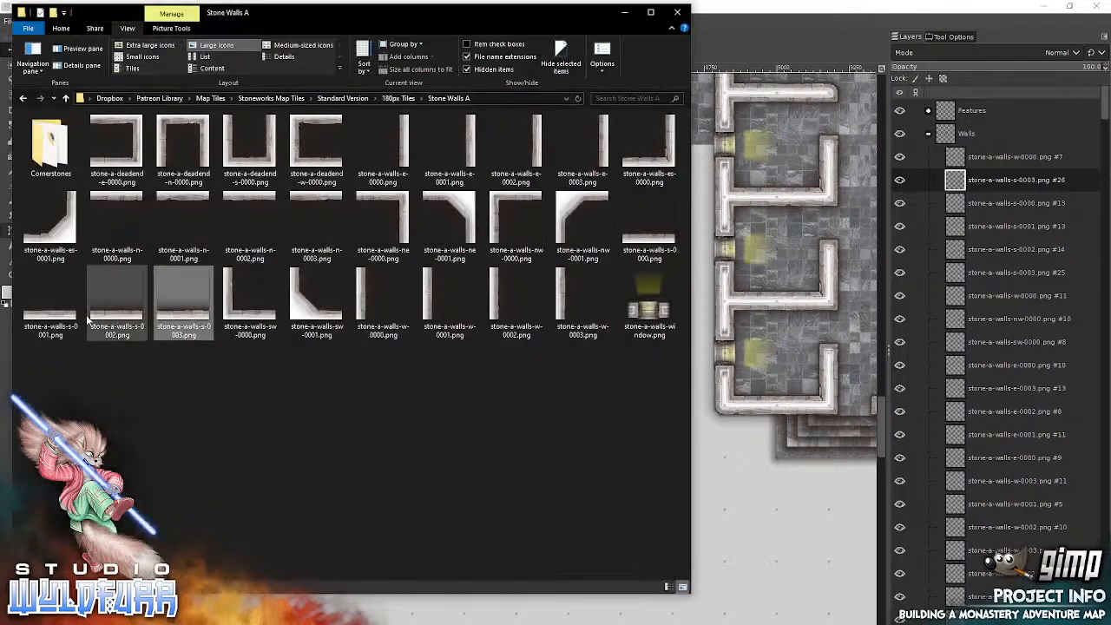
left_click_drag(775, 313, 775, 313)
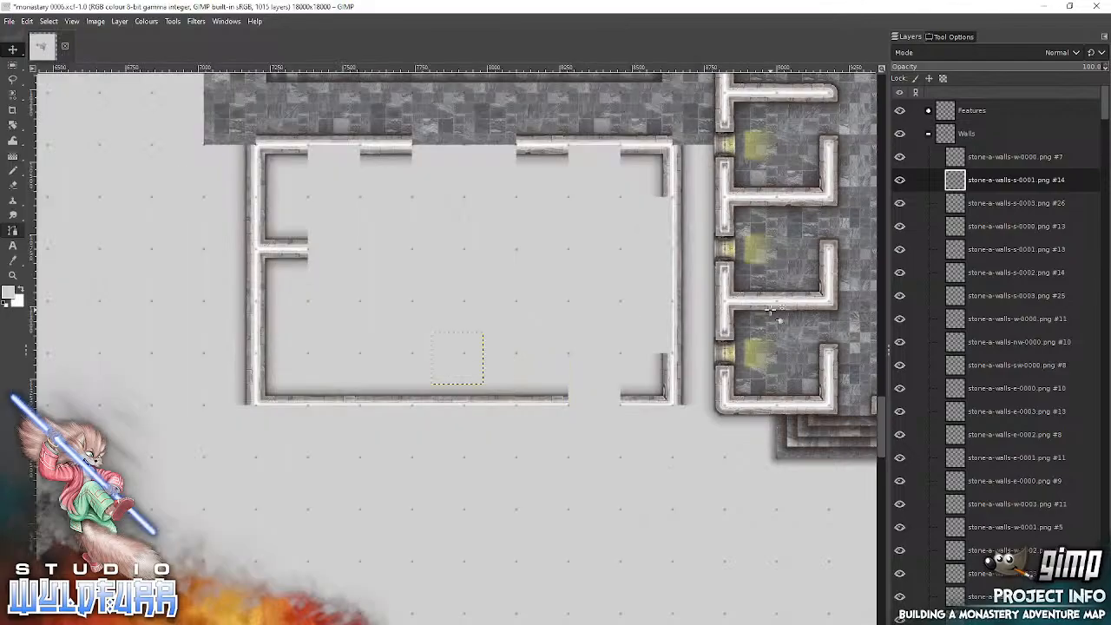
left_click_drag(462, 378, 593, 396)
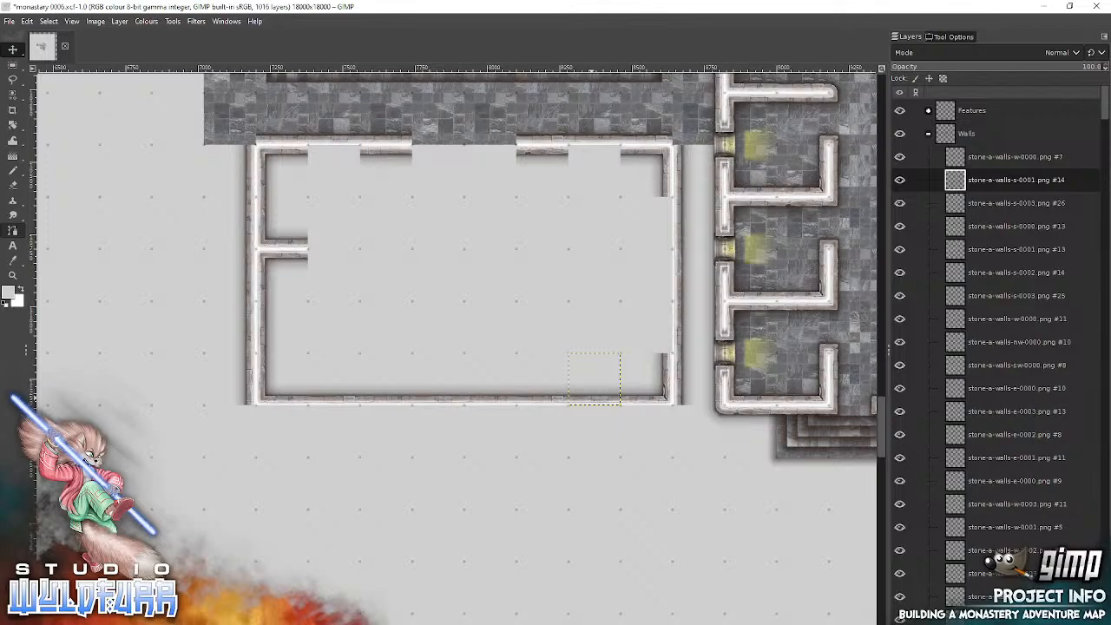
Step: From the Cornerstones folder, add stone-a-cornerstone-sw-0003.png at the room's outer northeast corner and stone-a-cornerstone-es-0003.png at the outer northwest corner
key("alt+Tab")
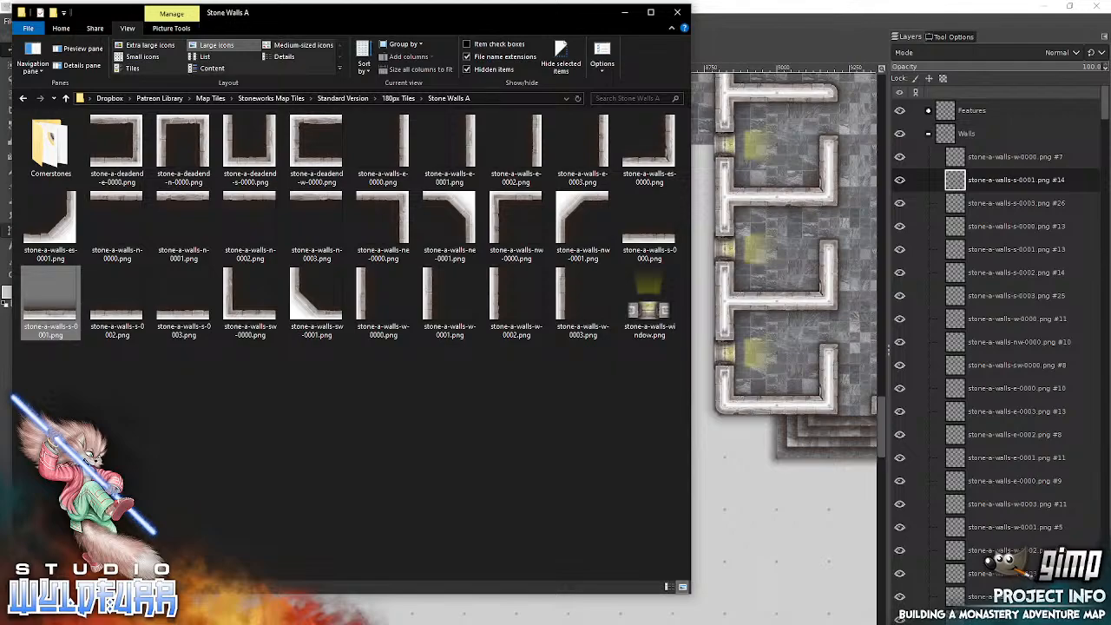
double_click(54, 156)
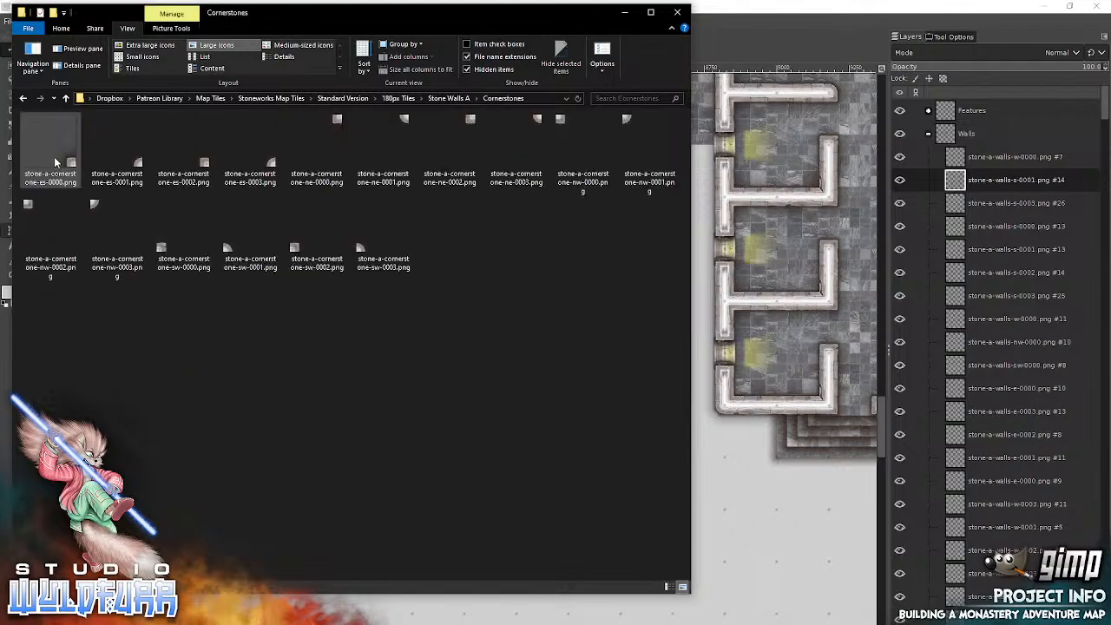
left_click_drag(359, 248, 807, 257)
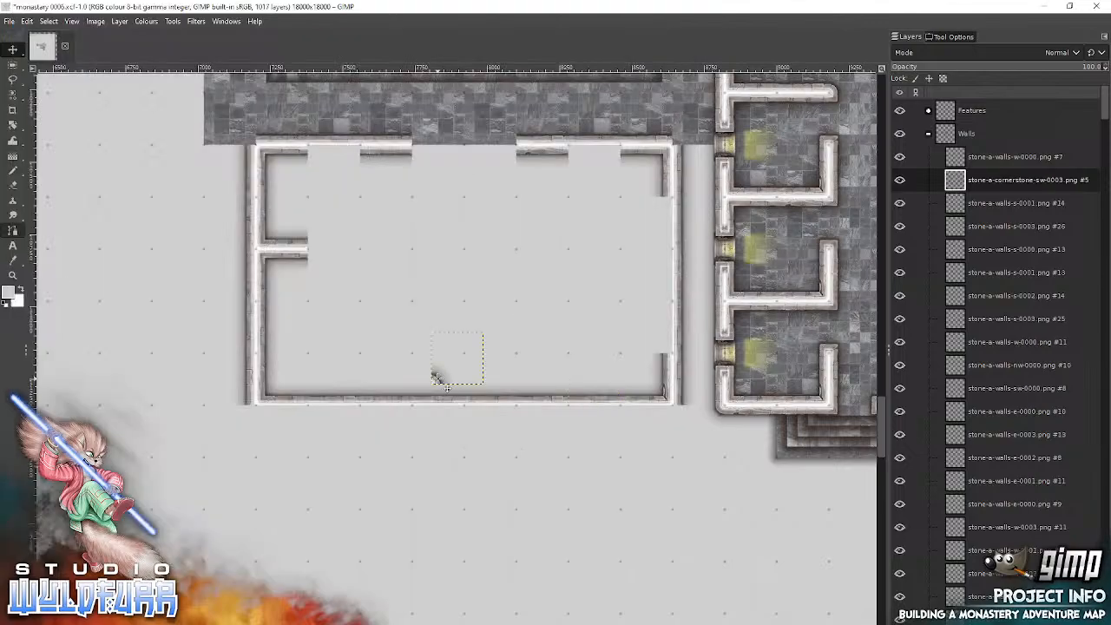
left_click_drag(436, 379, 679, 138)
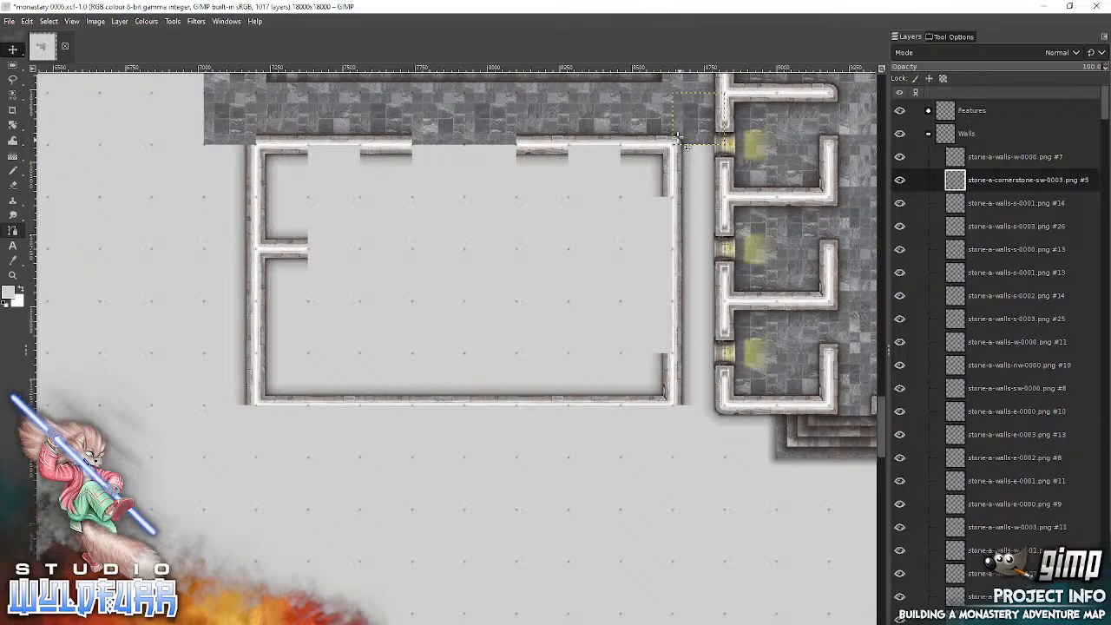
key("alt+Tab")
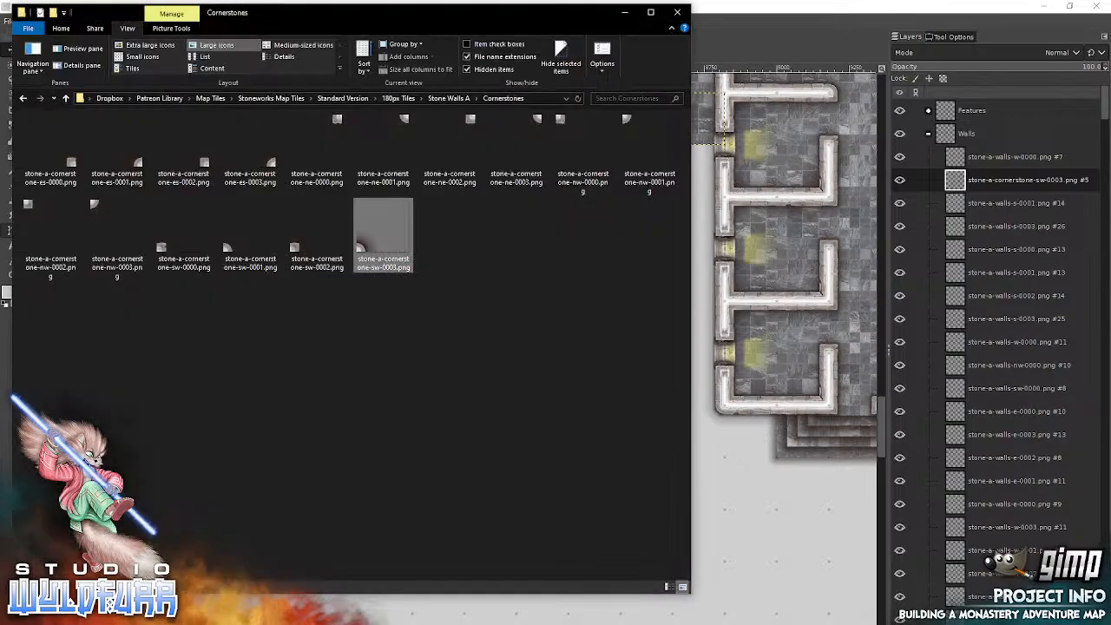
mouse_move(250, 149)
left_mouse_down()
mouse_move(622, 176)
mouse_move(784, 227)
mouse_move(475, 374)
mouse_move(286, 145)
mouse_move(243, 132)
mouse_move(250, 145)
left_mouse_up()
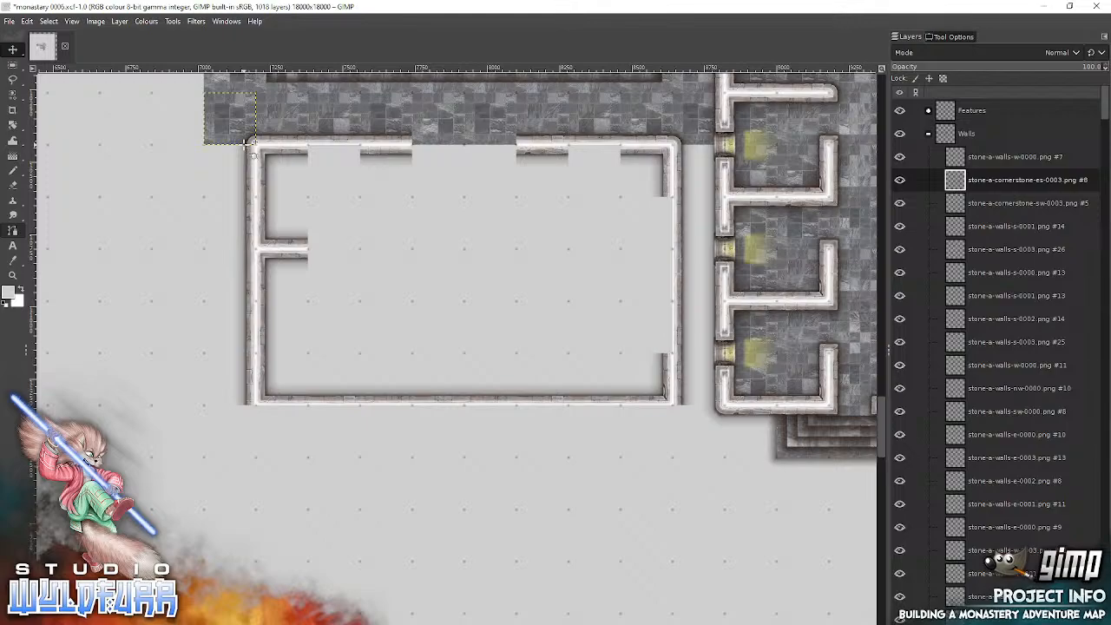
Step: Add stone-a-cornerstone-ne-0003.png at the room's outer southwest corner and stone-a-cornerstone-nw-0003.png at the outer southeast corner
key("alt+Tab")
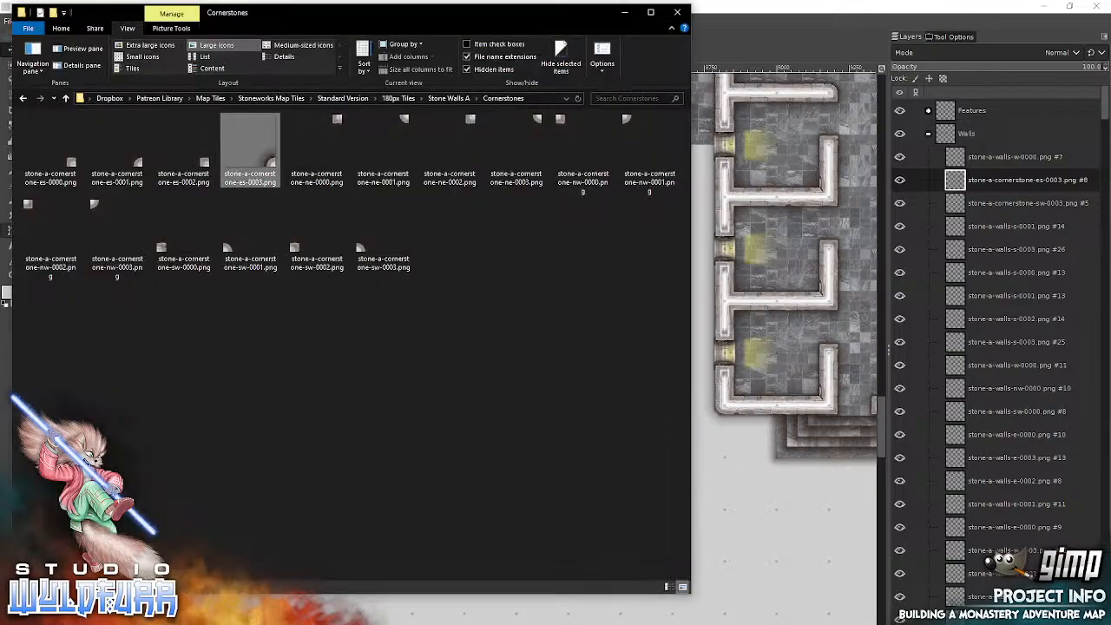
left_click_drag(538, 128, 790, 247)
left_click_drag(478, 337, 251, 413)
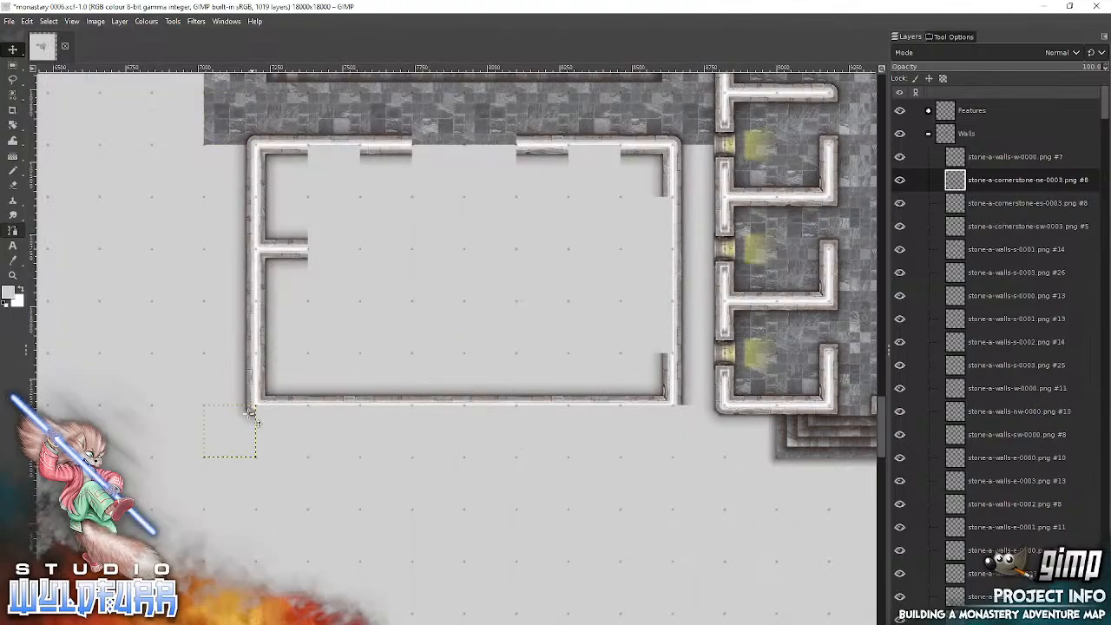
key("alt+Tab")
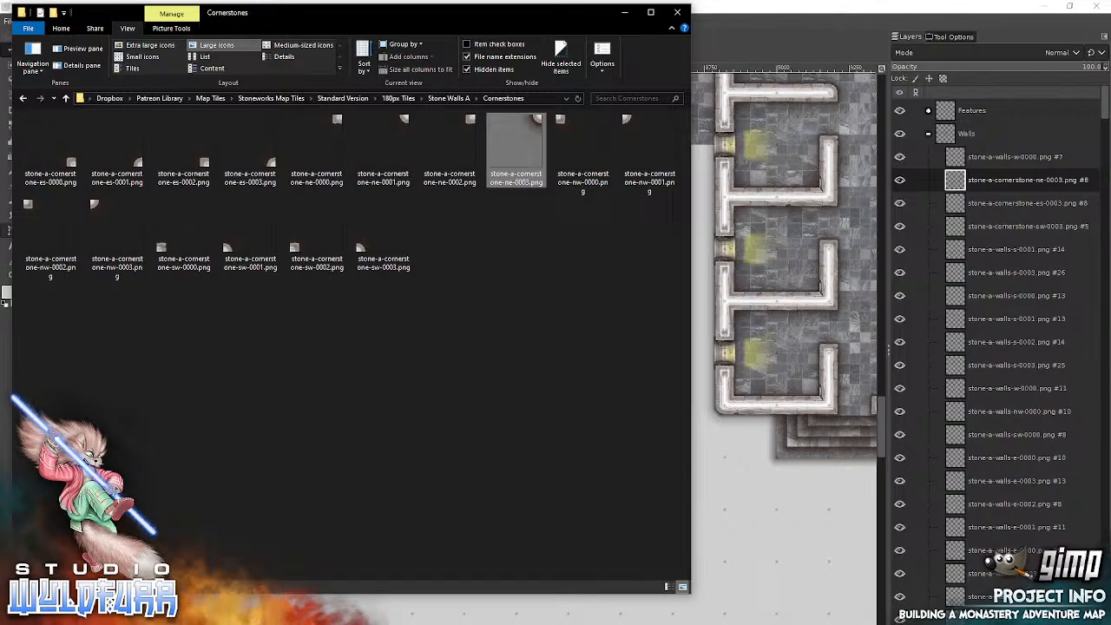
left_click_drag(101, 213, 794, 282)
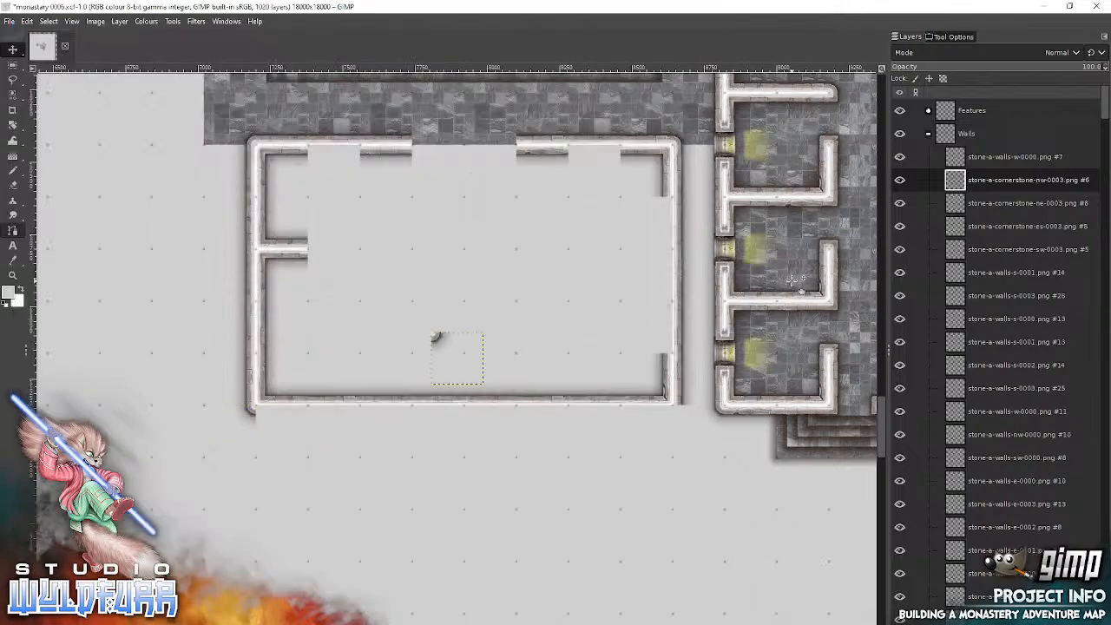
left_click_drag(438, 338, 684, 410)
Step: Start the outer south wall face from the Stone Walls A folder with stone-a-walls-n-0000.png at the west end and stone-a-walls-n-0001.png at the east end
key("alt+Tab")
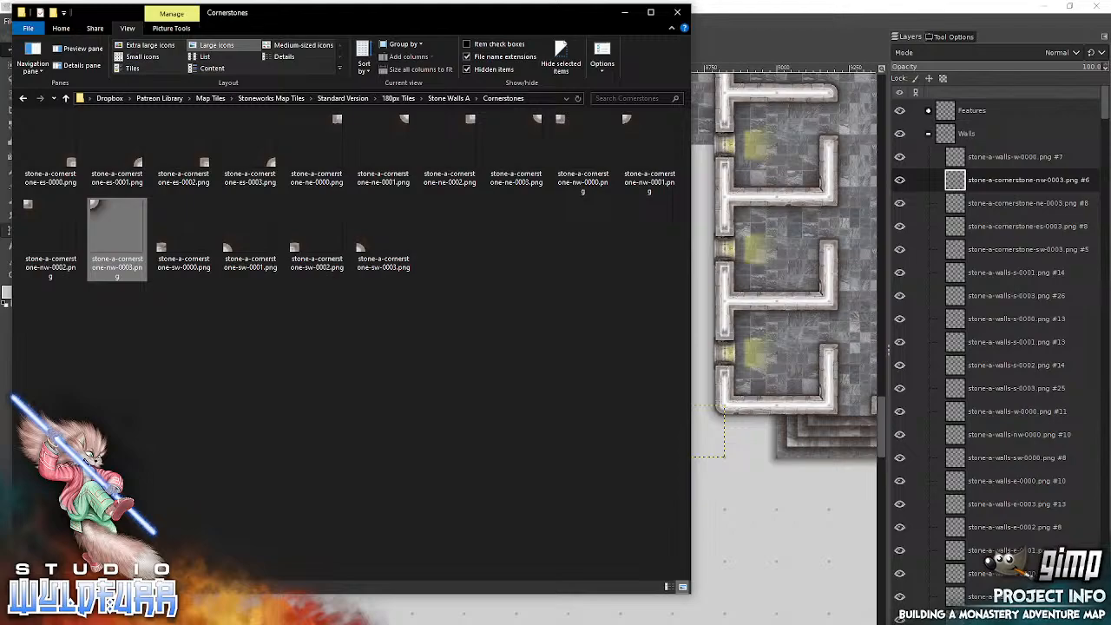
left_click(458, 99)
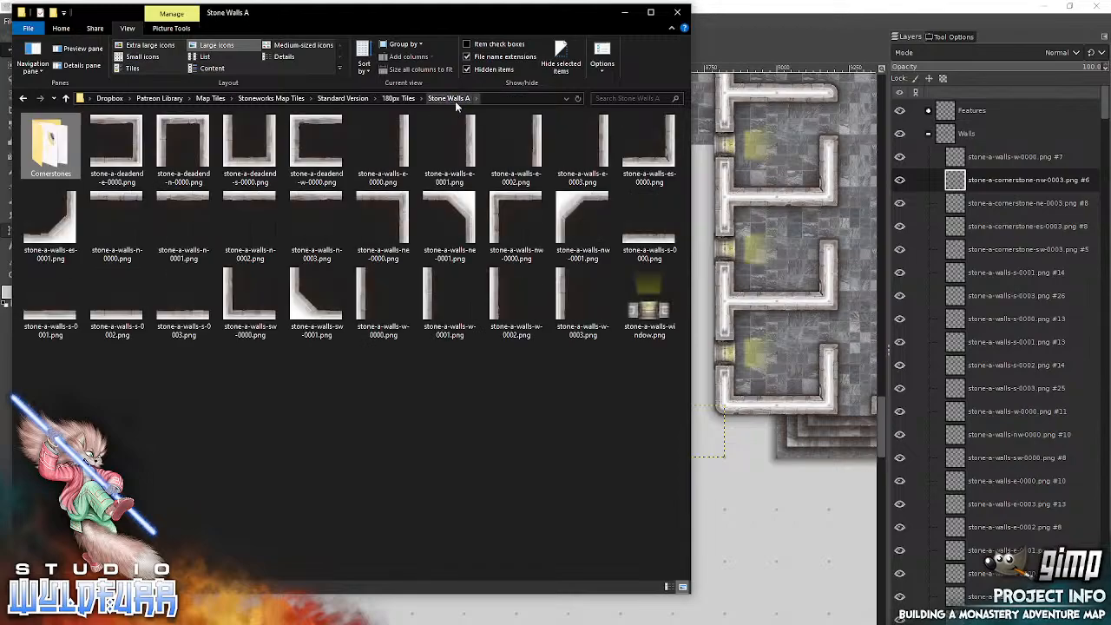
left_click_drag(117, 224, 771, 254)
left_click_drag(464, 346, 291, 423)
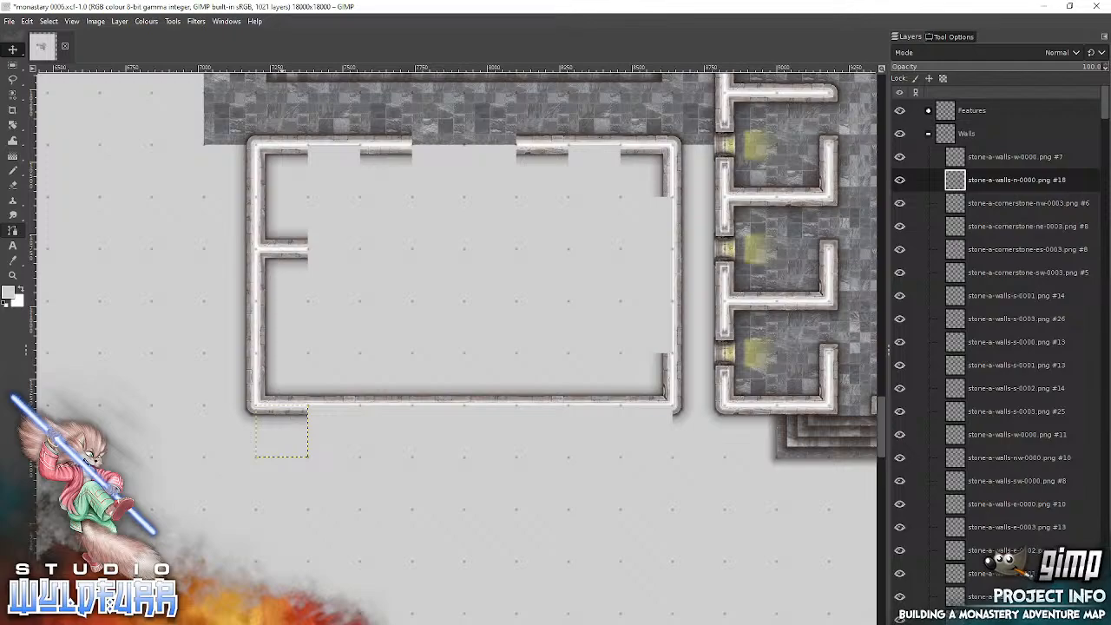
key("alt+Tab")
left_click(181, 201)
left_click_drag(490, 224, 787, 244)
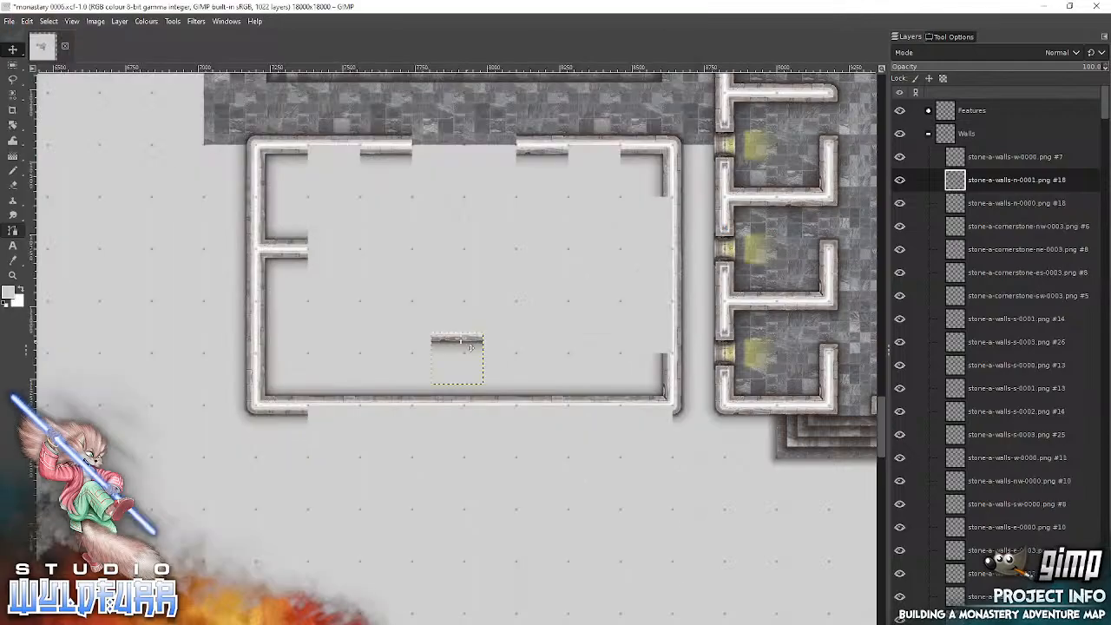
left_click_drag(468, 349, 648, 418)
Step: Extend the outer south wall face inward with stone-a-walls-n-0002.png beside the east end tile and stone-a-walls-n-0003.png beside the west end tile
key("alt+Tab")
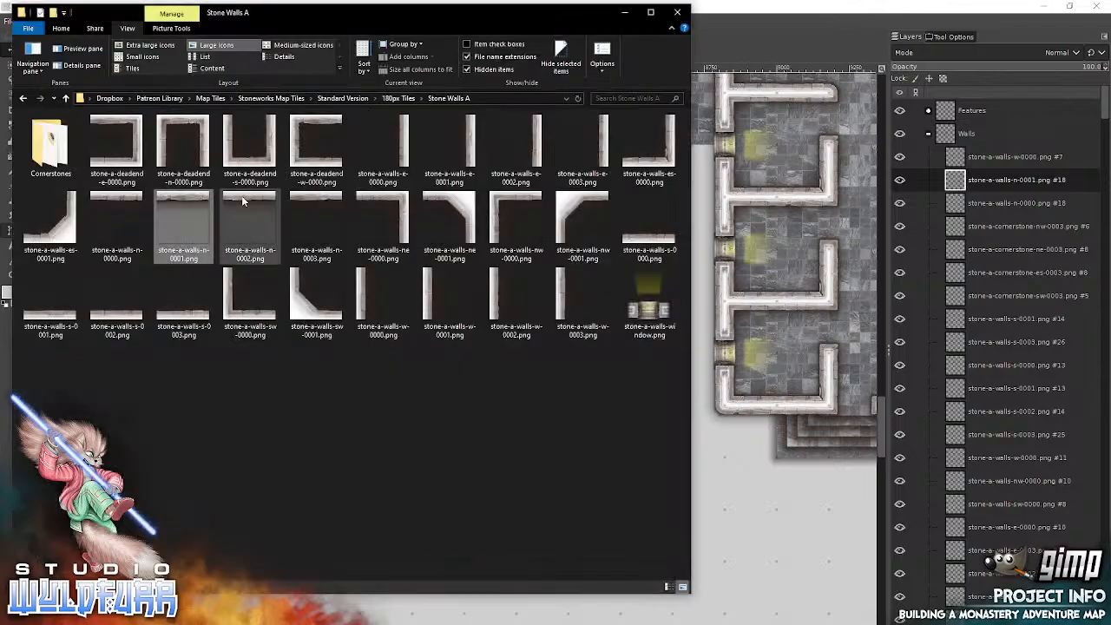
left_click_drag(748, 230, 786, 243)
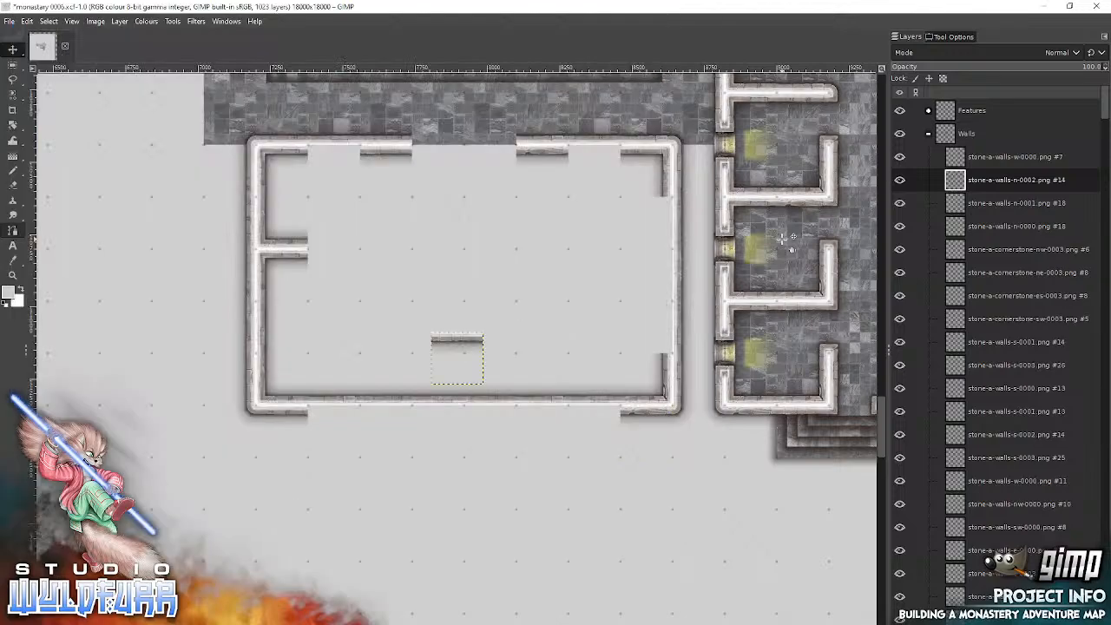
left_click_drag(476, 345, 616, 416)
key("alt+Tab")
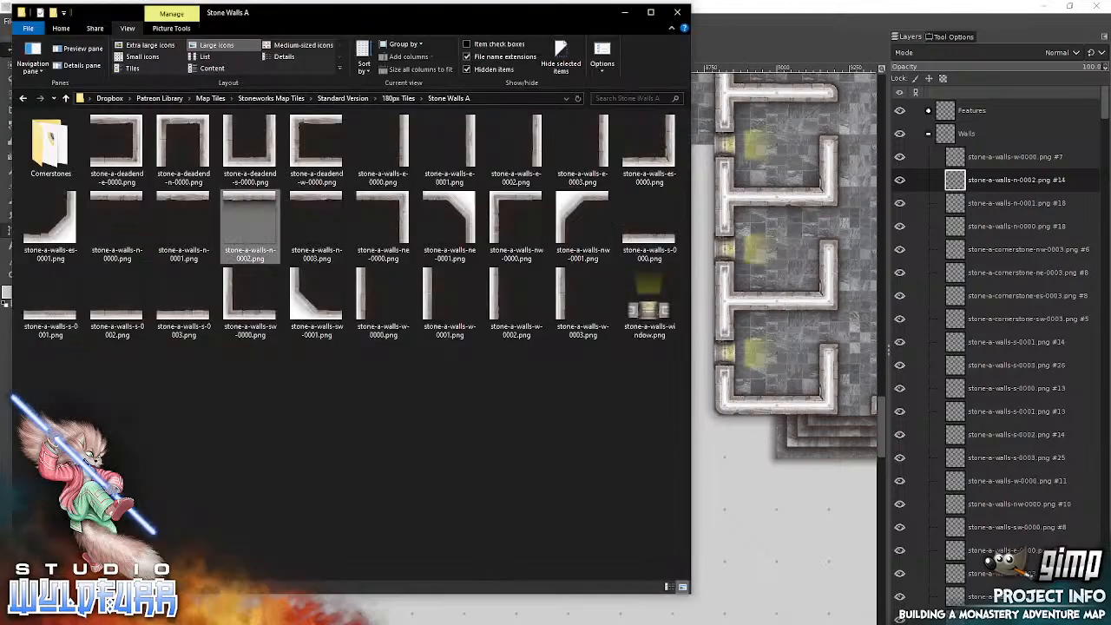
left_click_drag(316, 224, 799, 277)
left_click_drag(454, 344, 335, 415)
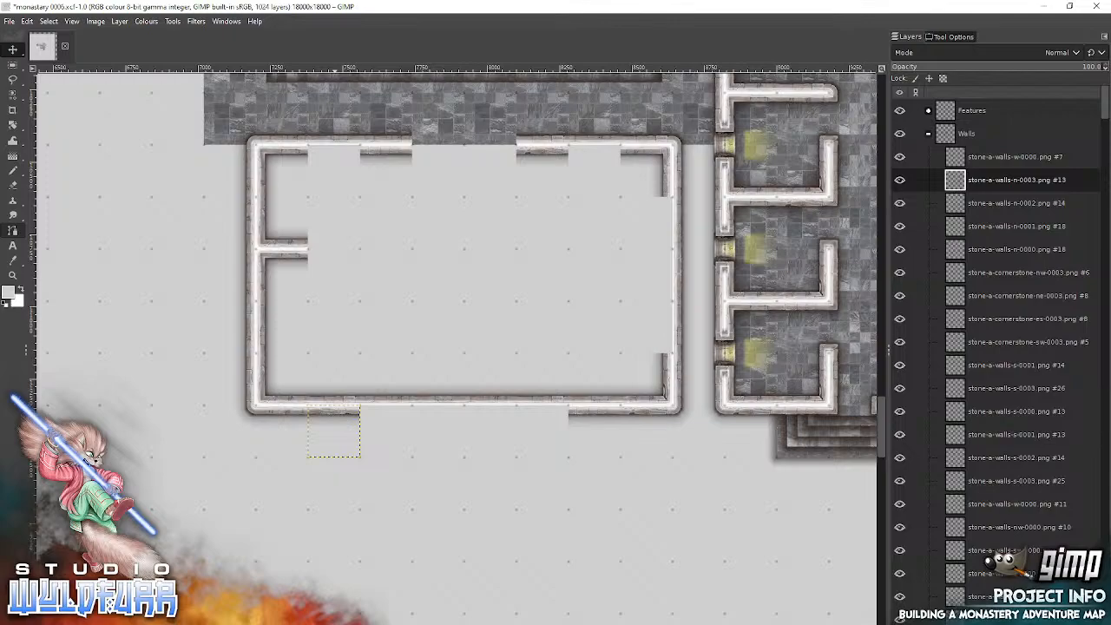
Step: Add stone-a-walls-n-0000.png west of the outer south wall's stone-a-walls-n-0002.png tile and stone-a-walls-n-0001.png east of its stone-a-walls-n-0003.png tile
key("alt+Tab")
left_click_drag(120, 197, 771, 240)
left_click_drag(458, 347, 538, 410)
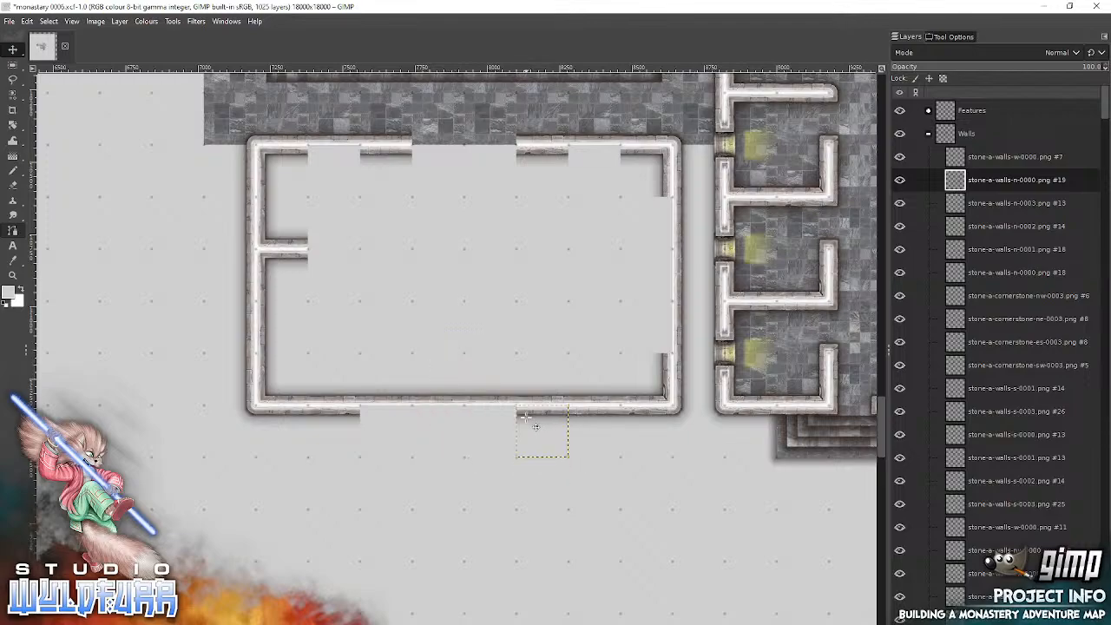
key("alt+Tab")
left_click_drag(179, 198, 781, 232)
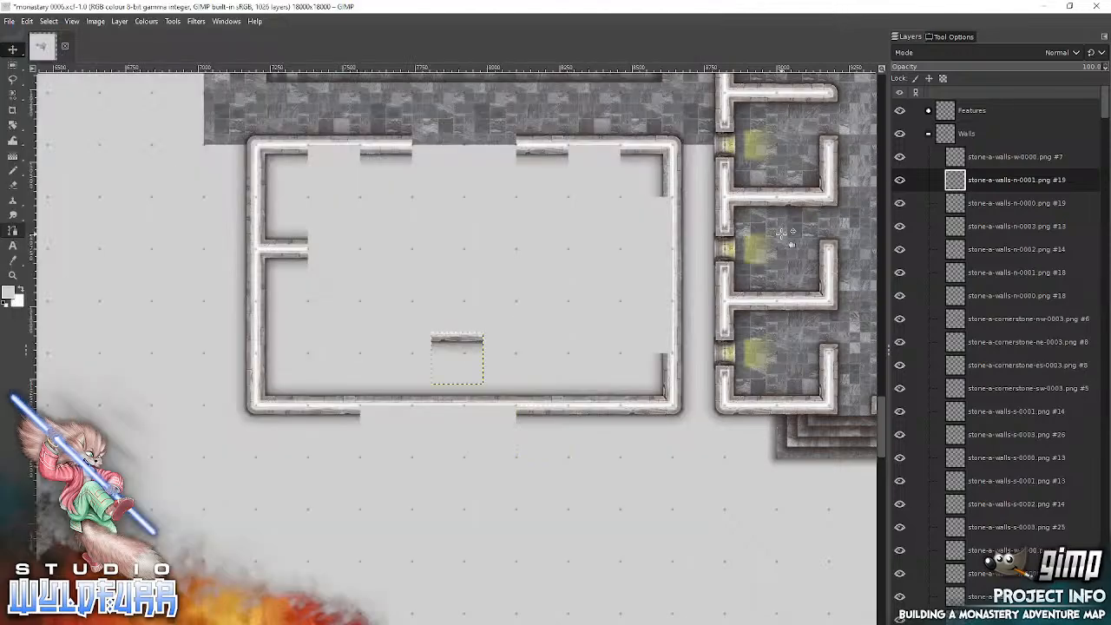
left_click_drag(462, 344, 390, 415)
Step: Close the remaining gap in the outer south wall face with stone-a-walls-n-0002.png on the west and stone-a-walls-n-0003.png on the east
key("alt+Tab")
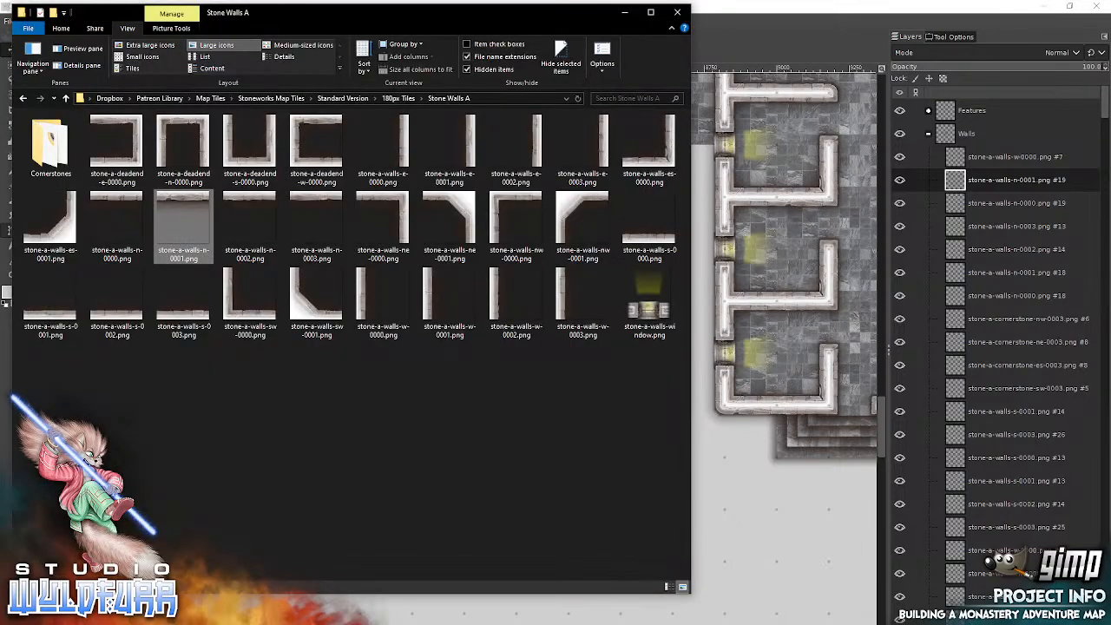
left_click_drag(252, 204, 784, 234)
left_click_drag(464, 347, 451, 418)
key("alt+Tab")
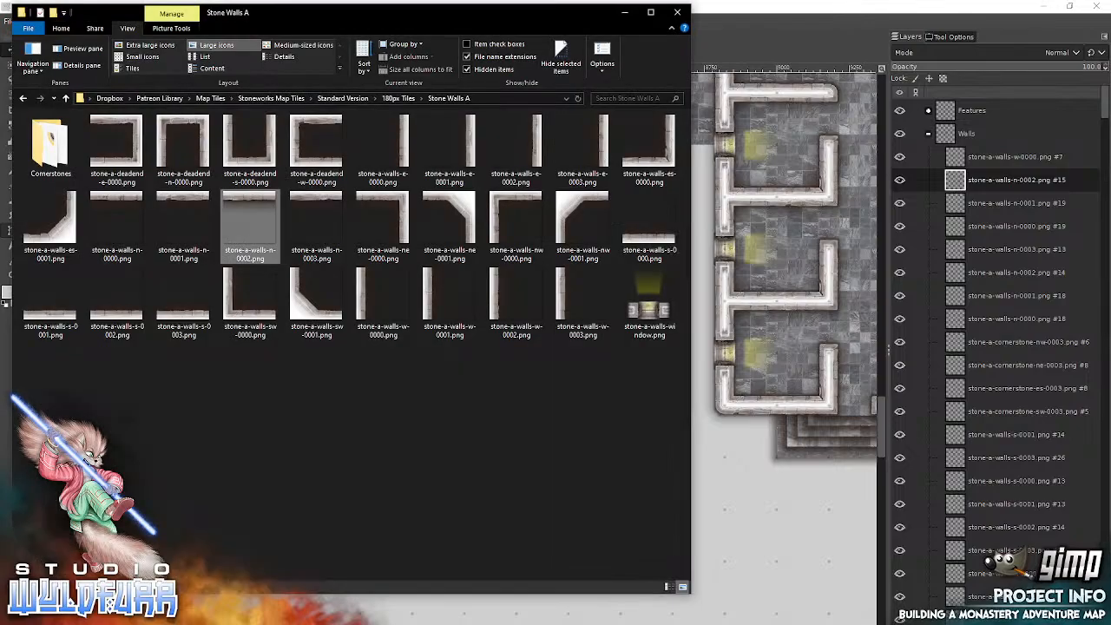
left_click_drag(316, 217, 776, 228)
left_click(775, 227)
left_click_drag(458, 345, 482, 428)
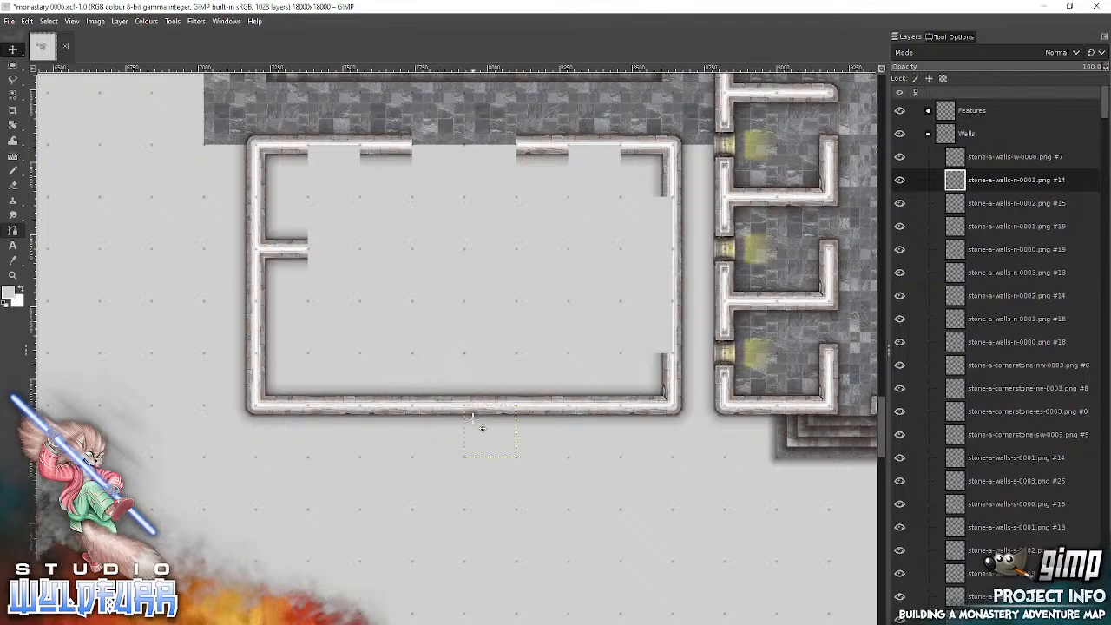
Step: Add stone-a-walls-es-0000.png below the inner northeast corner tile and stone-a-walls-sw-0000.png two tiles west of it in the same row
key("alt+Tab")
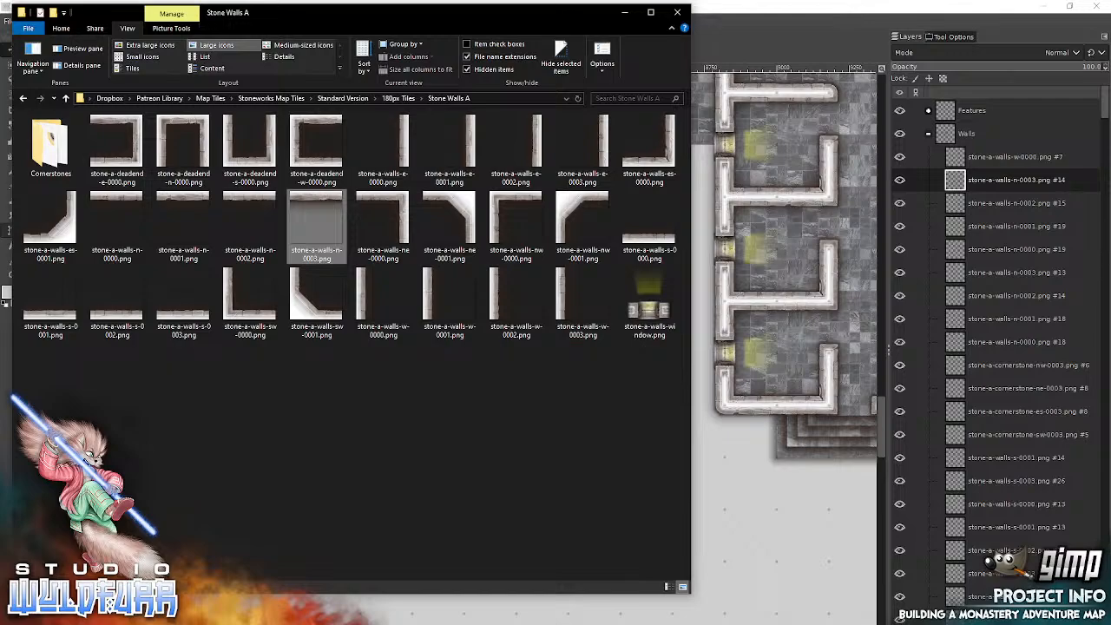
left_click_drag(665, 158, 779, 241)
left_click_drag(475, 377, 665, 245)
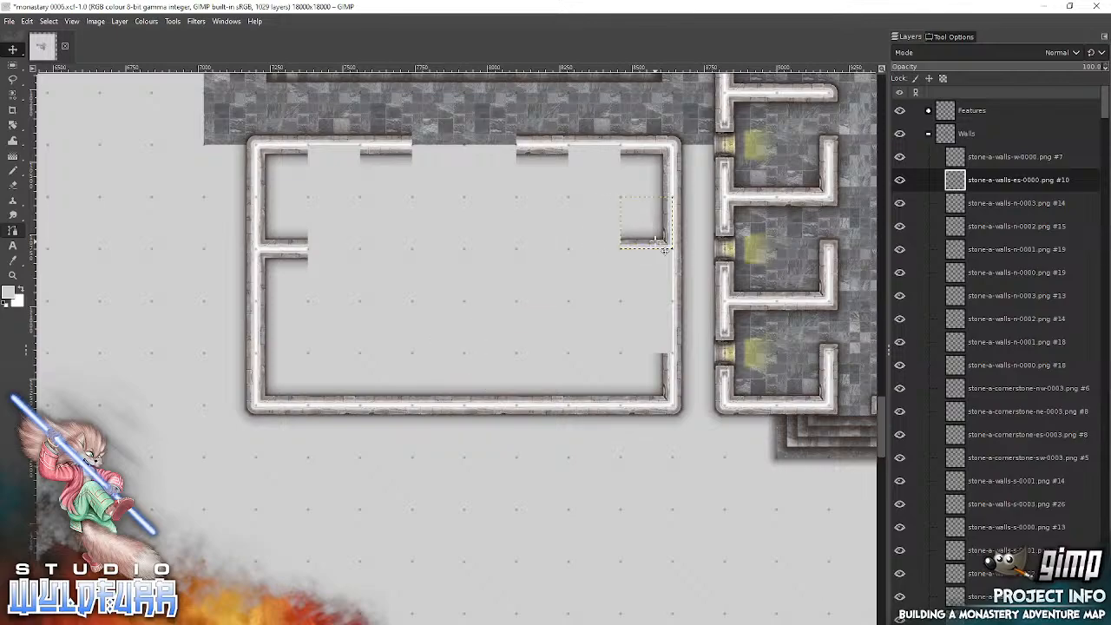
key("alt+Tab")
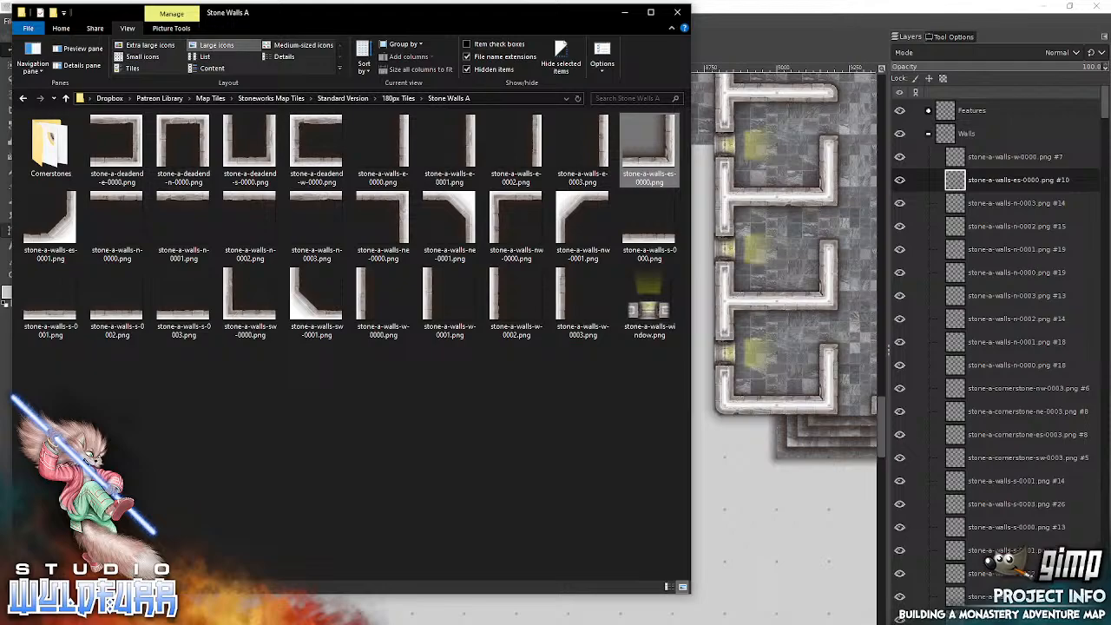
left_click(233, 316)
left_click_drag(233, 316, 742, 336)
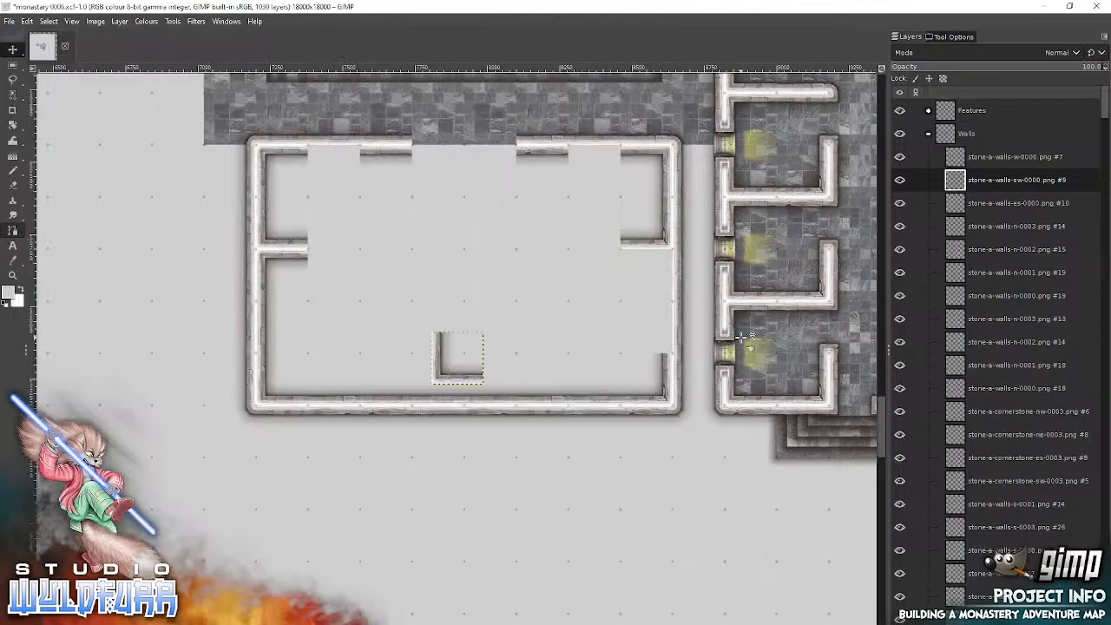
left_click_drag(443, 380, 531, 255)
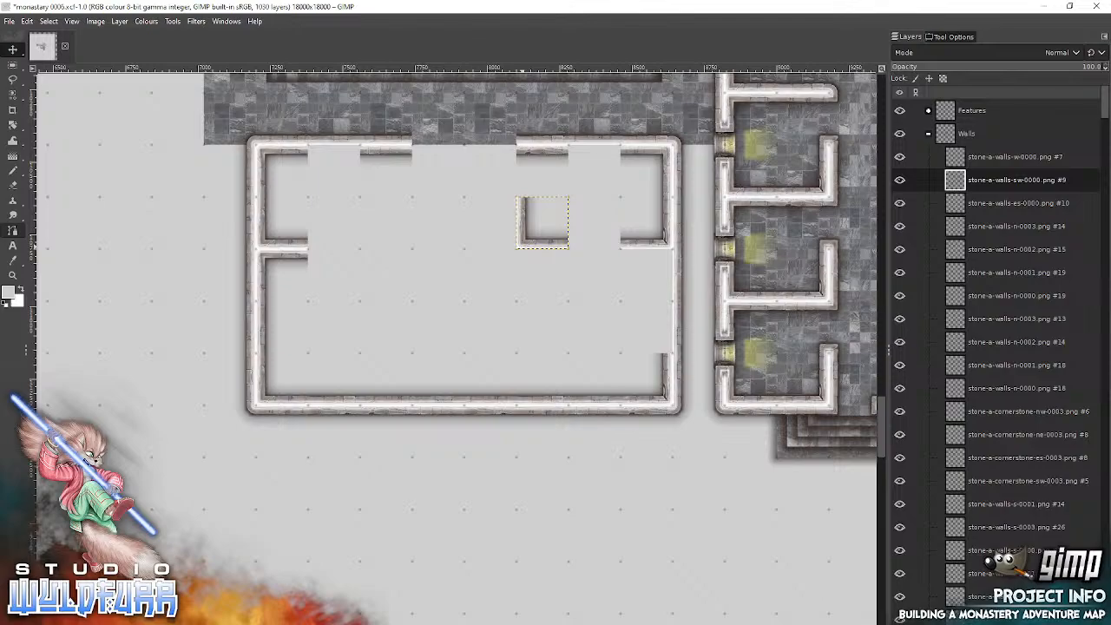
Step: Add stone-a-walls-es-0000.png one row below the inner north wall tile just west of the central opening, level with the other partition corners
key("alt+Tab")
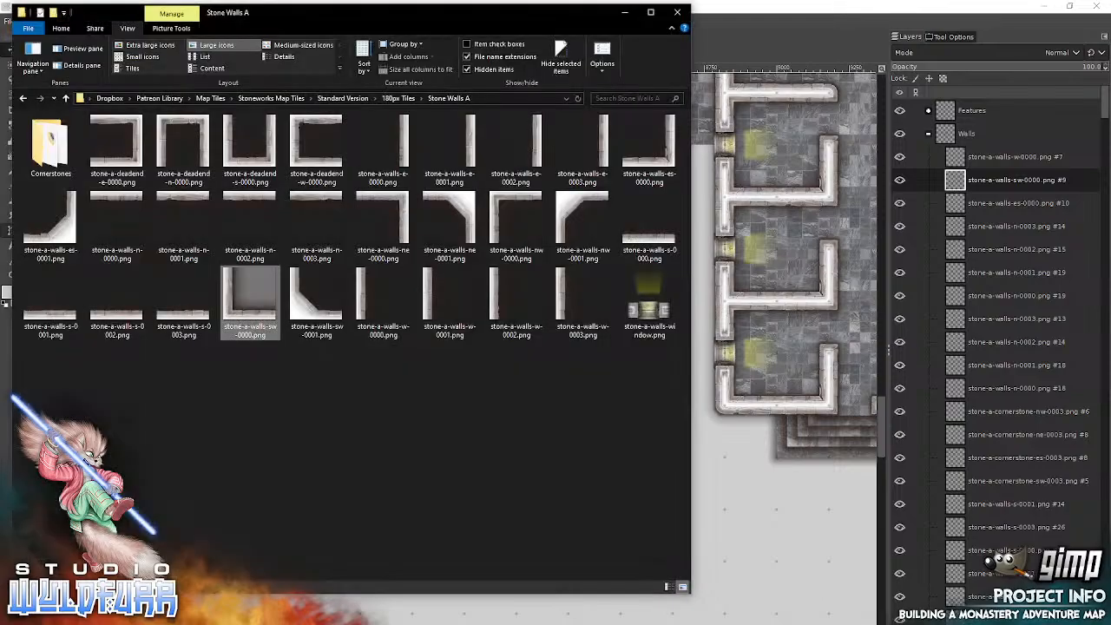
left_click_drag(668, 164, 777, 211)
left_click_drag(469, 376, 402, 240)
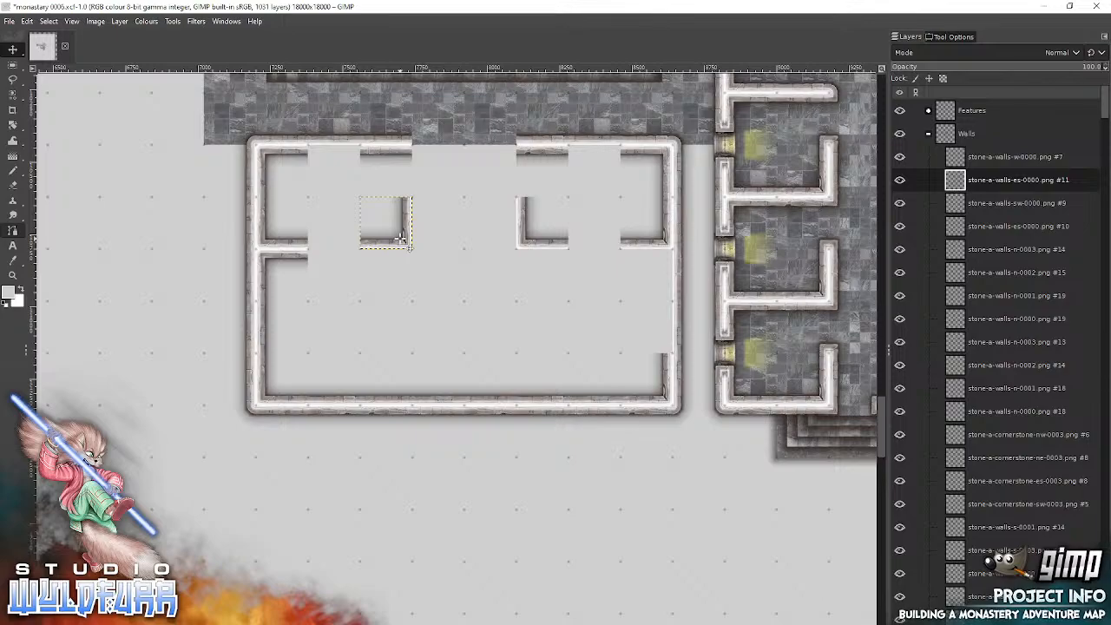
Step: Add stone-a-walls-sw-0001.png and stone-a-walls-es-0001.png side by side, centred below the central opening and two rows south of the partition corners
key("alt+Tab")
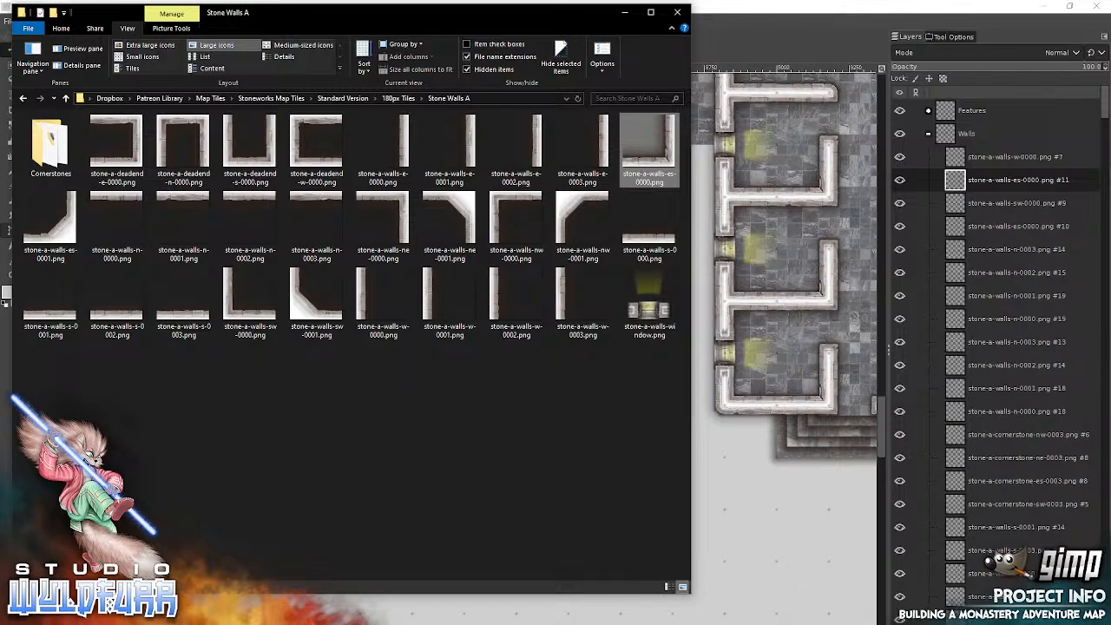
left_click_drag(305, 308, 764, 345)
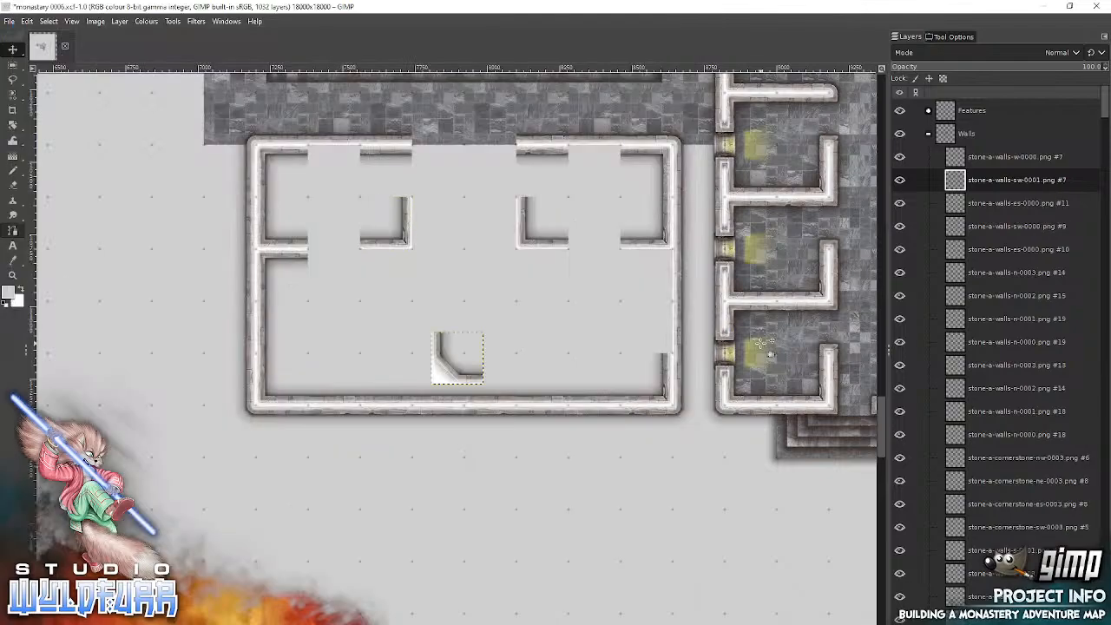
left_click_drag(453, 379, 435, 349)
key("alt+Tab")
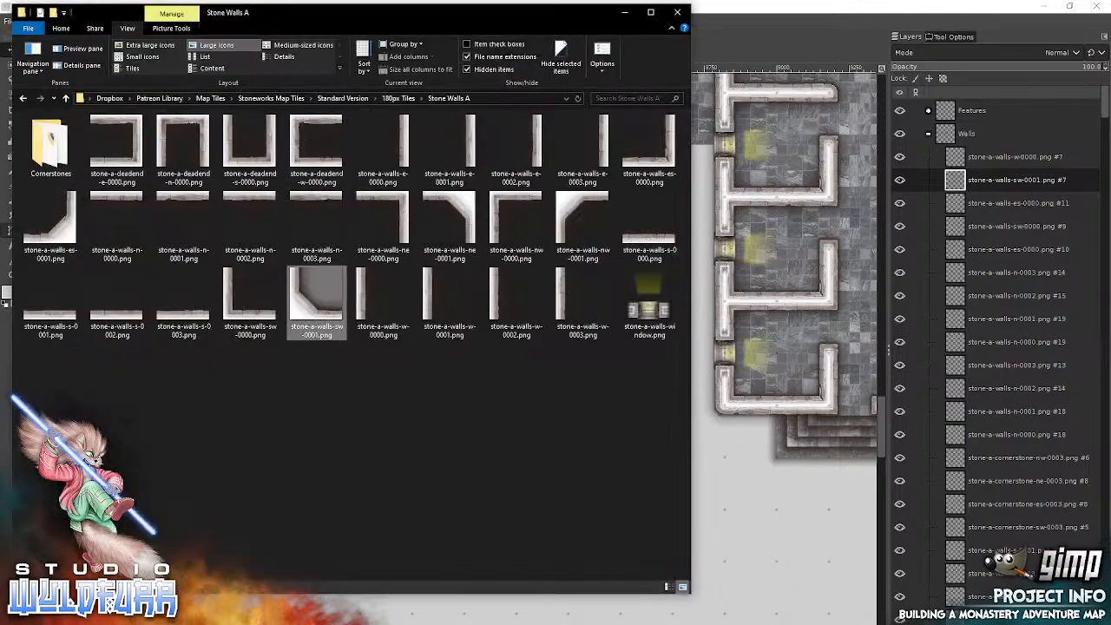
left_click_drag(73, 243, 781, 229)
left_click_drag(477, 382, 510, 351)
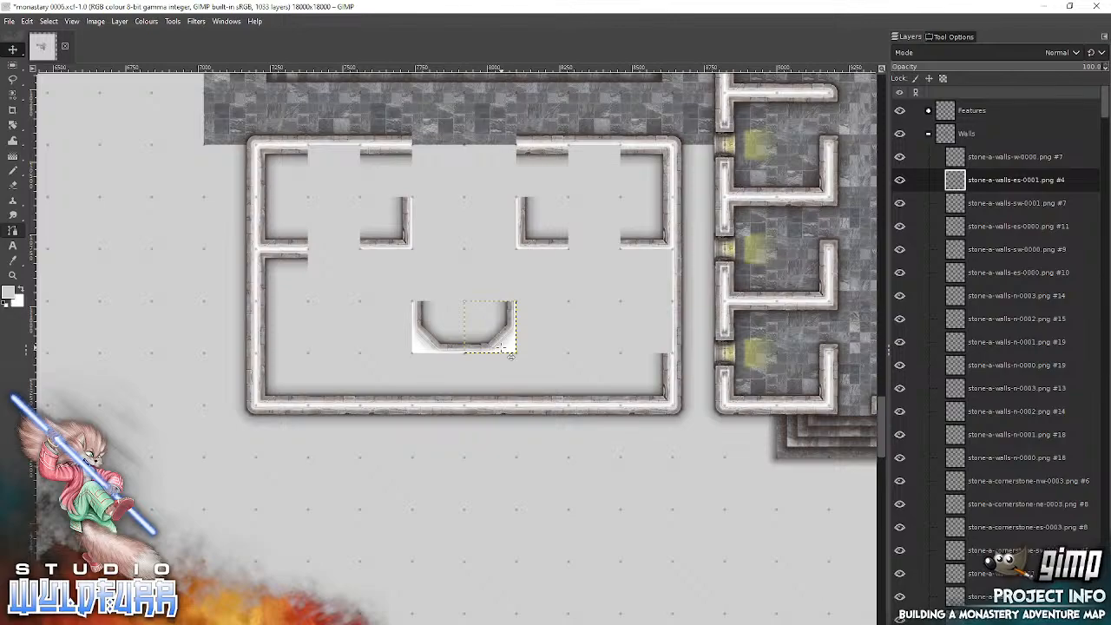
Step: Set the Move tool to pick a layer and delete the inner north wall tiles flanking the central opening on the east and west
mouse_move(392, 623)
left_click(951, 36)
left_click(906, 93)
left_click(549, 153)
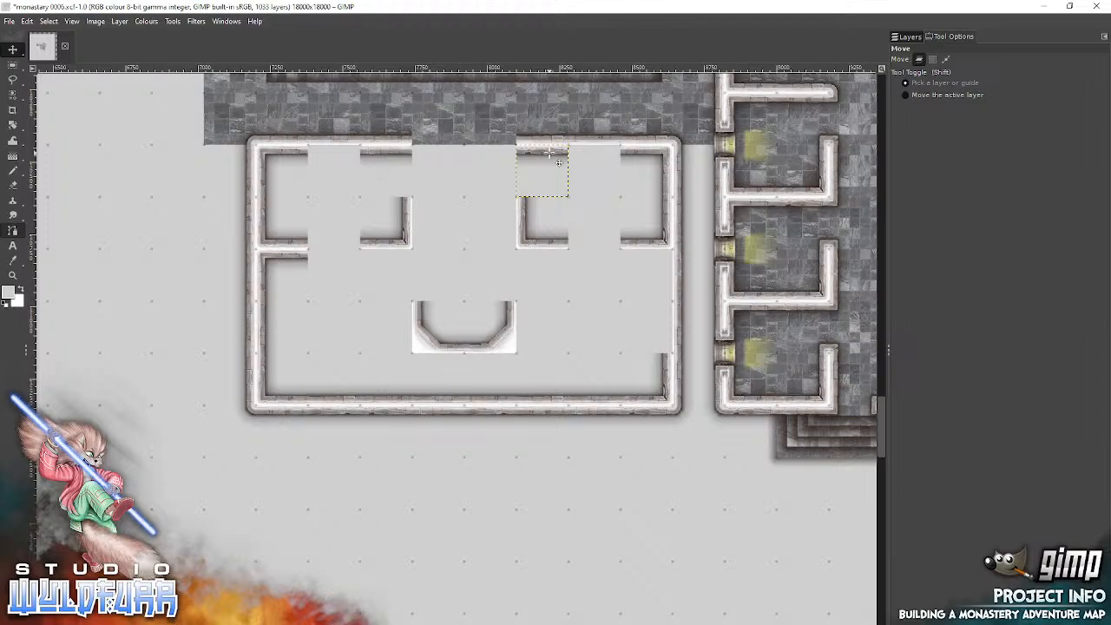
left_click(908, 36)
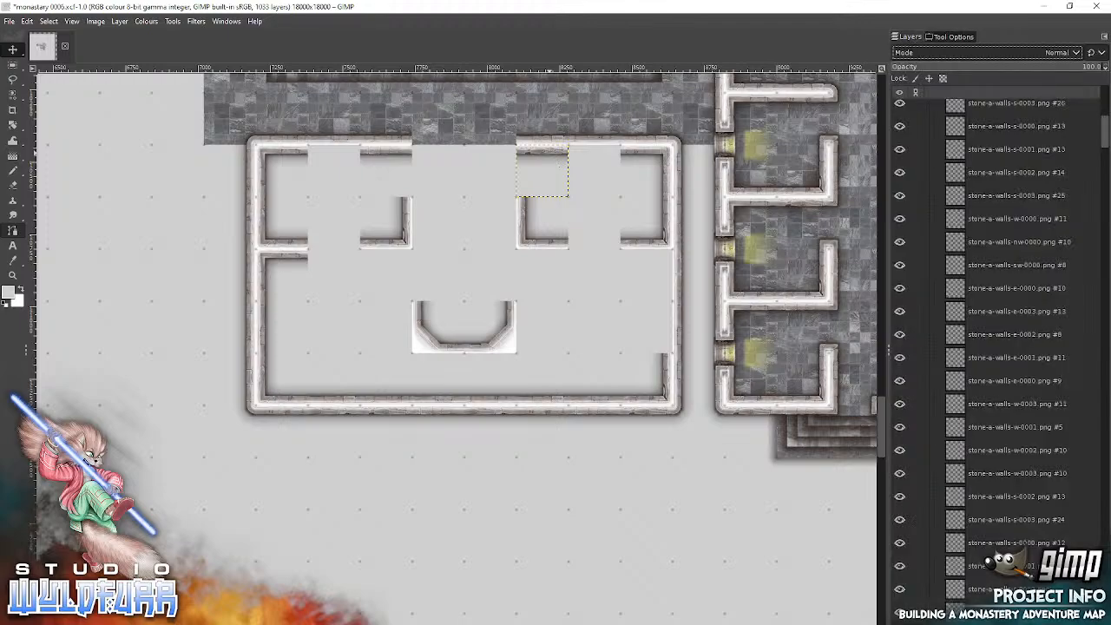
key("Delete")
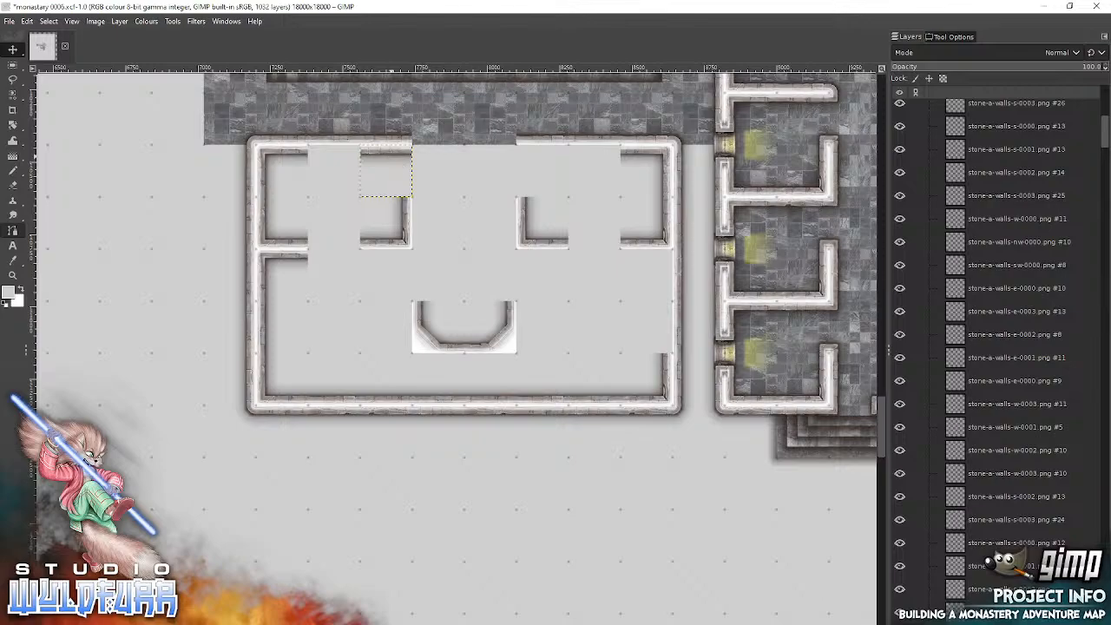
key("Delete")
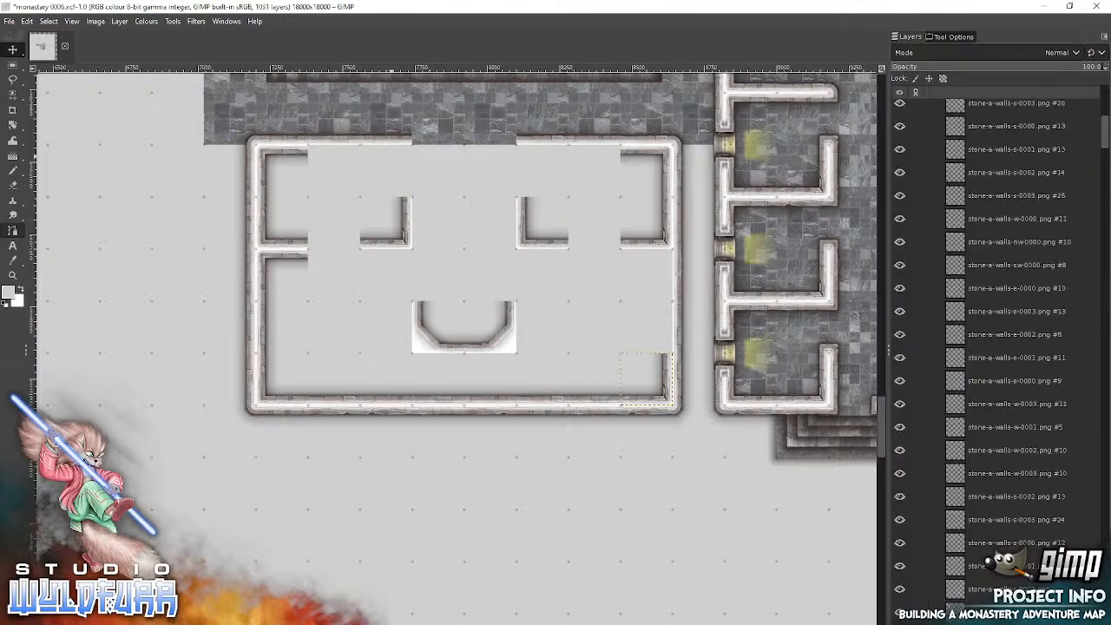
Step: Select the topmost layer in the Walls group, stone-a-walls-w-0000.png #7, and set the Move tool to move the active layer
left_click_drag(1105, 139, 1103, 95)
left_click(978, 160)
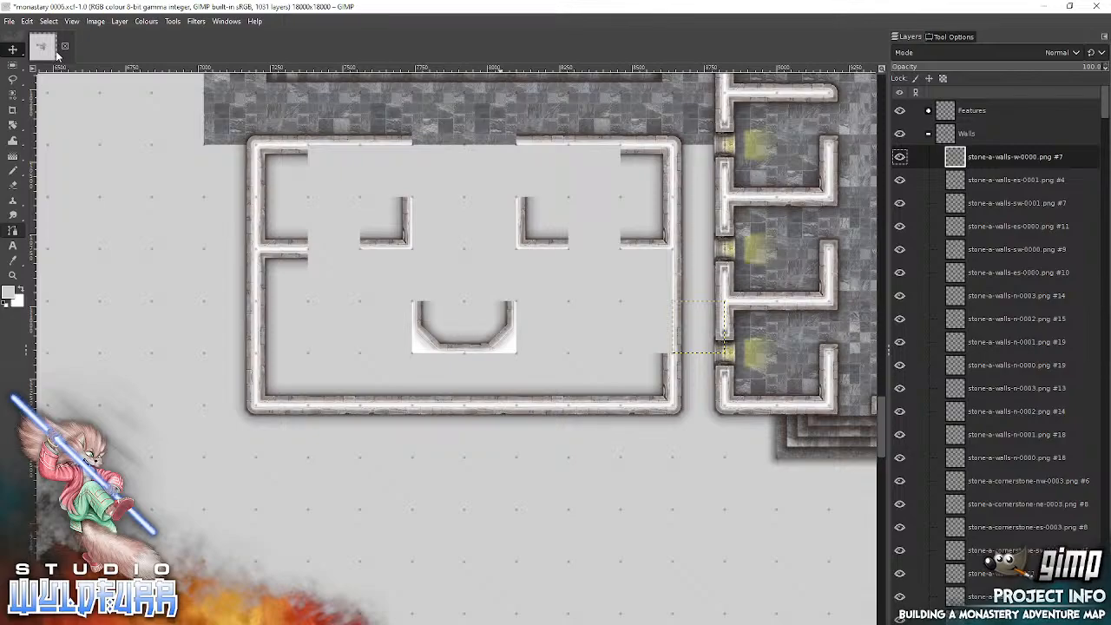
left_click(952, 36)
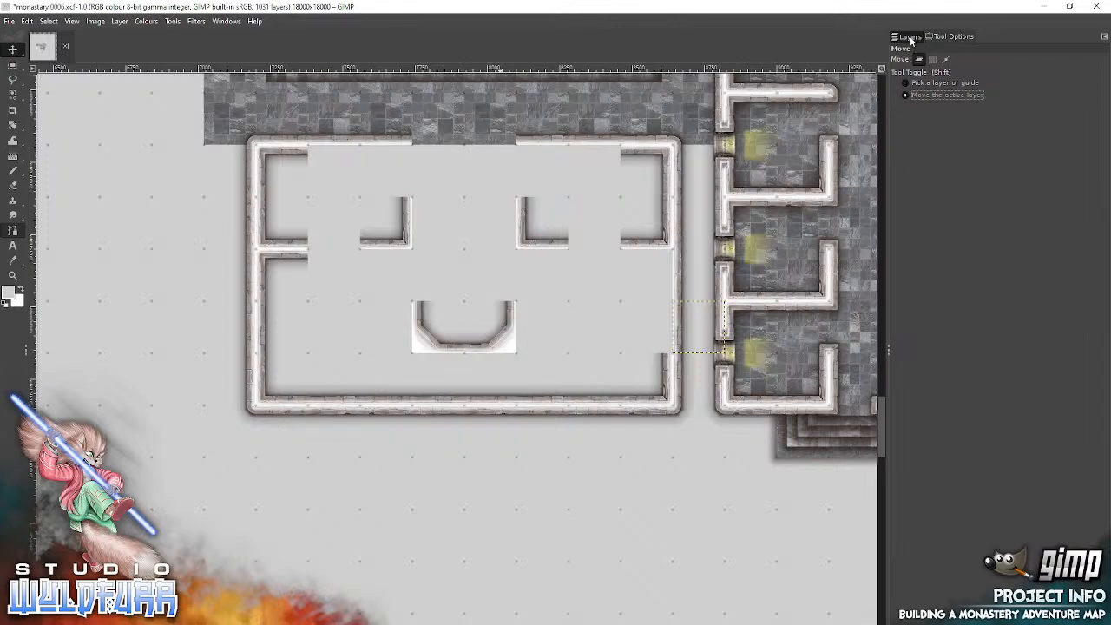
left_click(909, 37)
Step: Add stone-a-walls-ne-0000.png as the small west room's northeast corner and stone-a-walls-nw-0000.png as the small east room's northwest corner
key("alt+Tab")
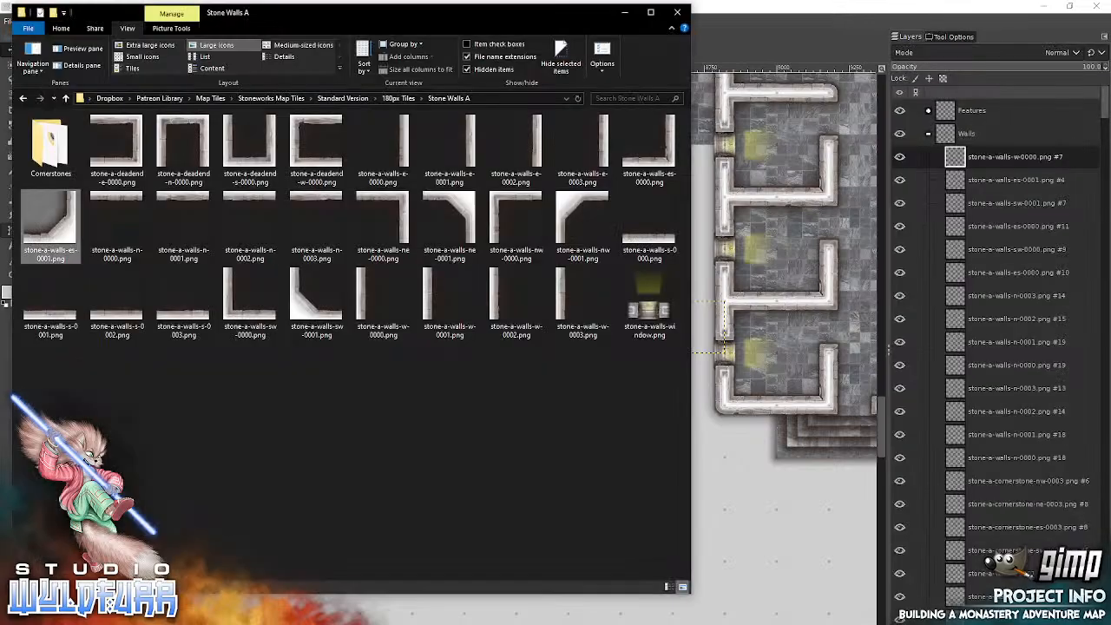
left_click(397, 207)
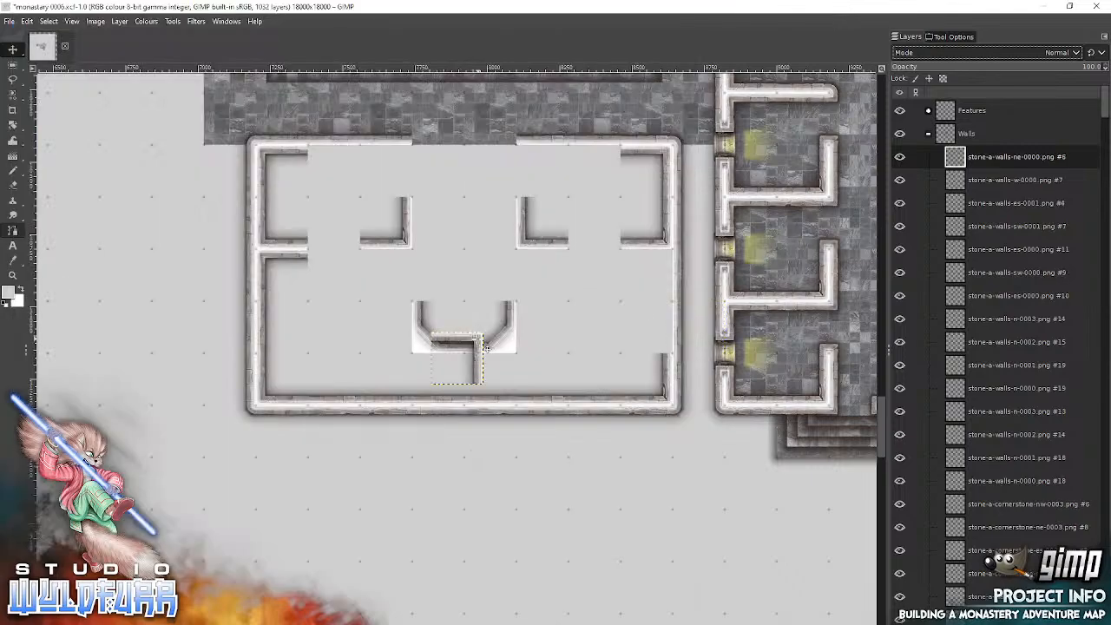
left_click_drag(479, 340, 408, 154)
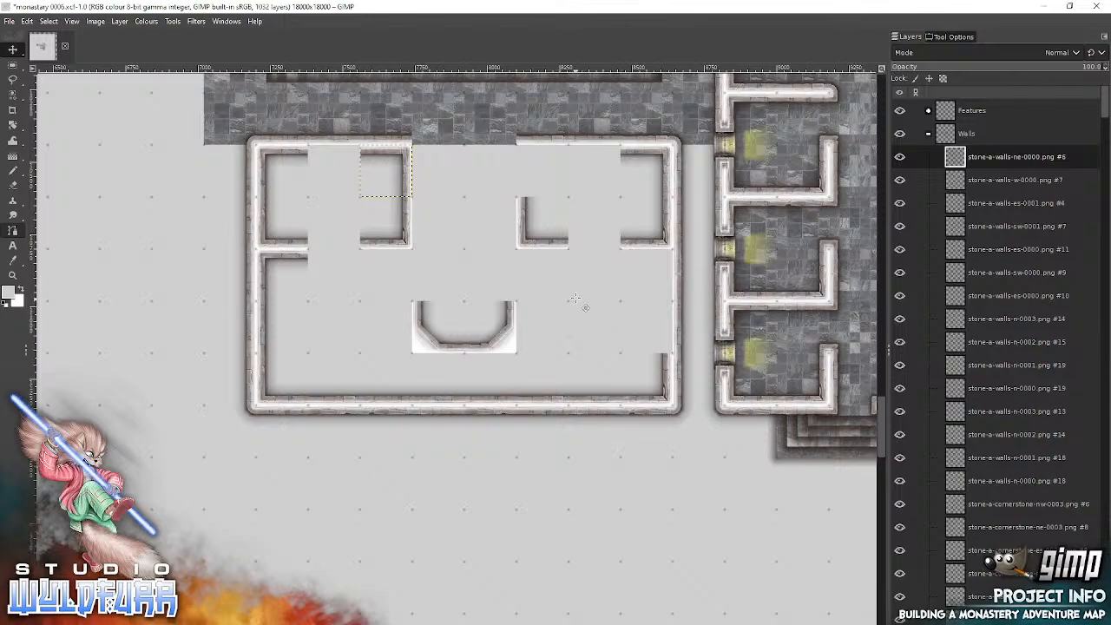
key("alt+Tab")
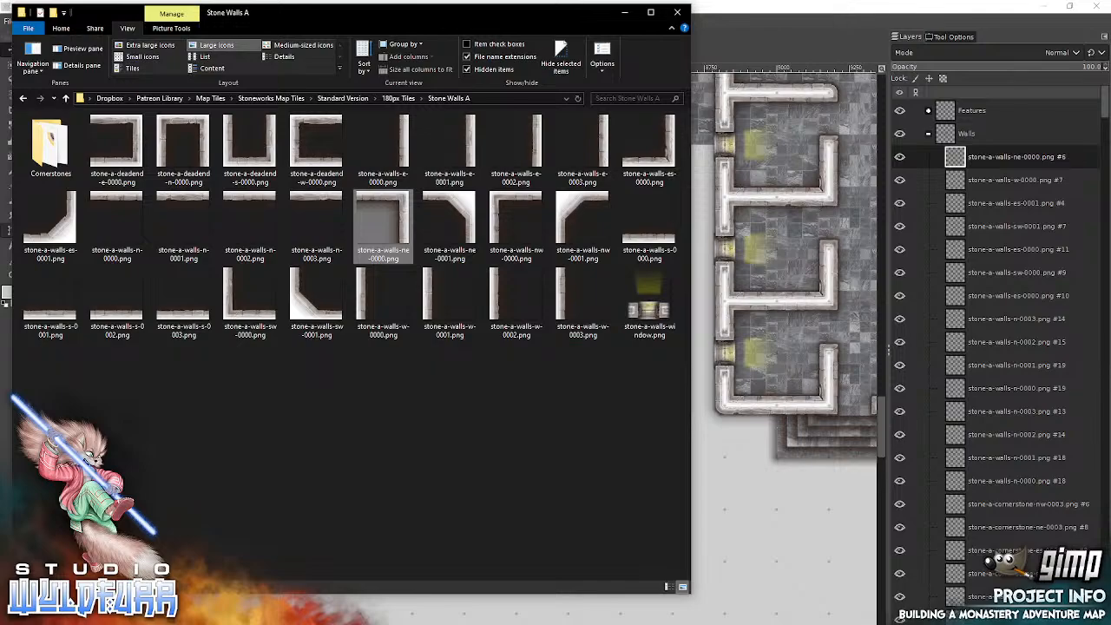
left_click(502, 206)
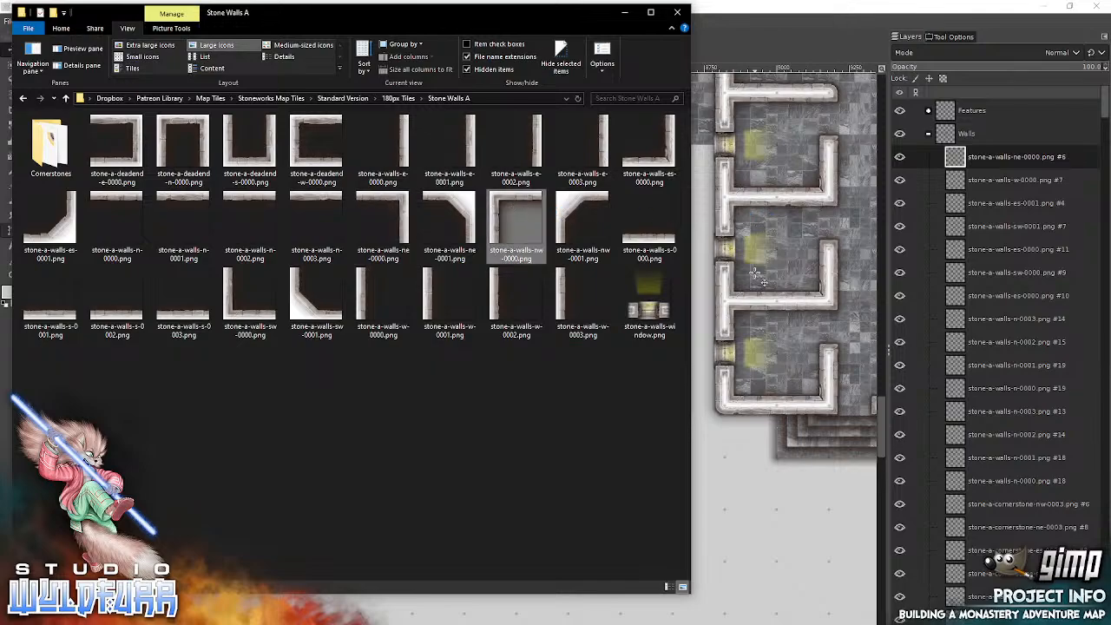
left_click_drag(752, 271, 752, 271)
left_click_drag(455, 347, 536, 164)
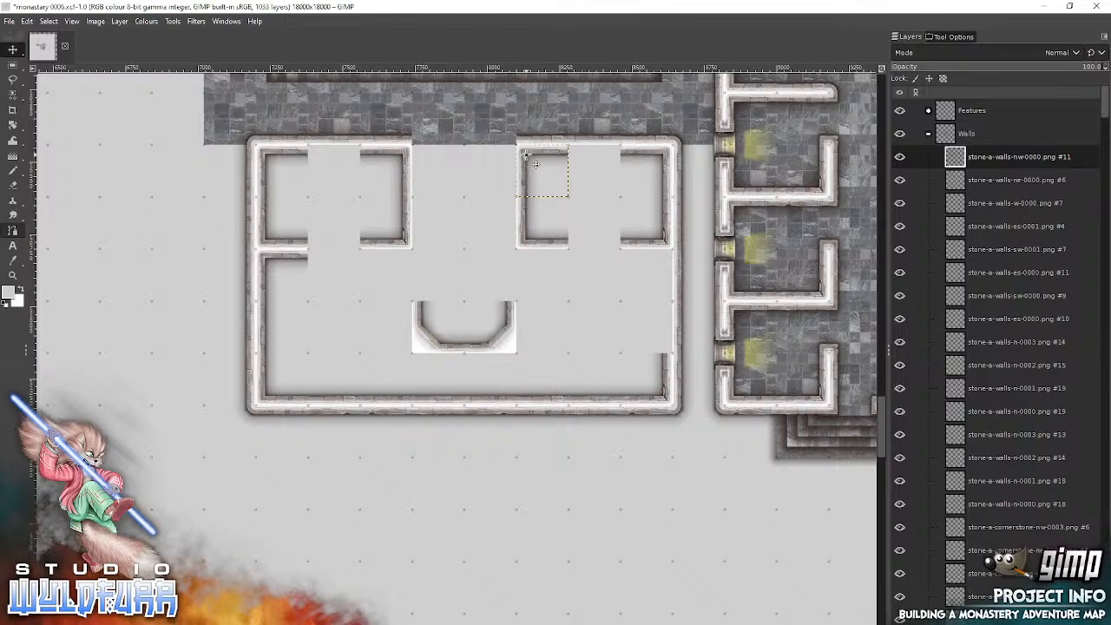
Step: Fill the inner north wall gaps with stone-a-walls-n-0003.png in the small east room and stone-a-walls-n-0002.png in the small west room
key("alt+Tab")
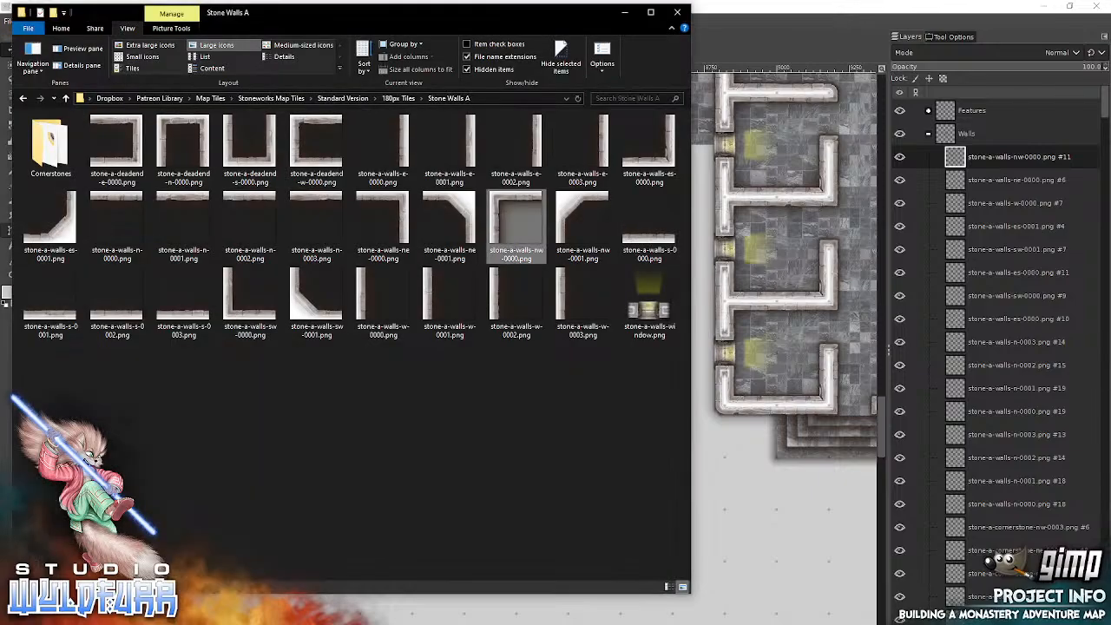
left_click(339, 212)
left_click_drag(339, 212, 755, 199)
left_click_drag(466, 338, 604, 152)
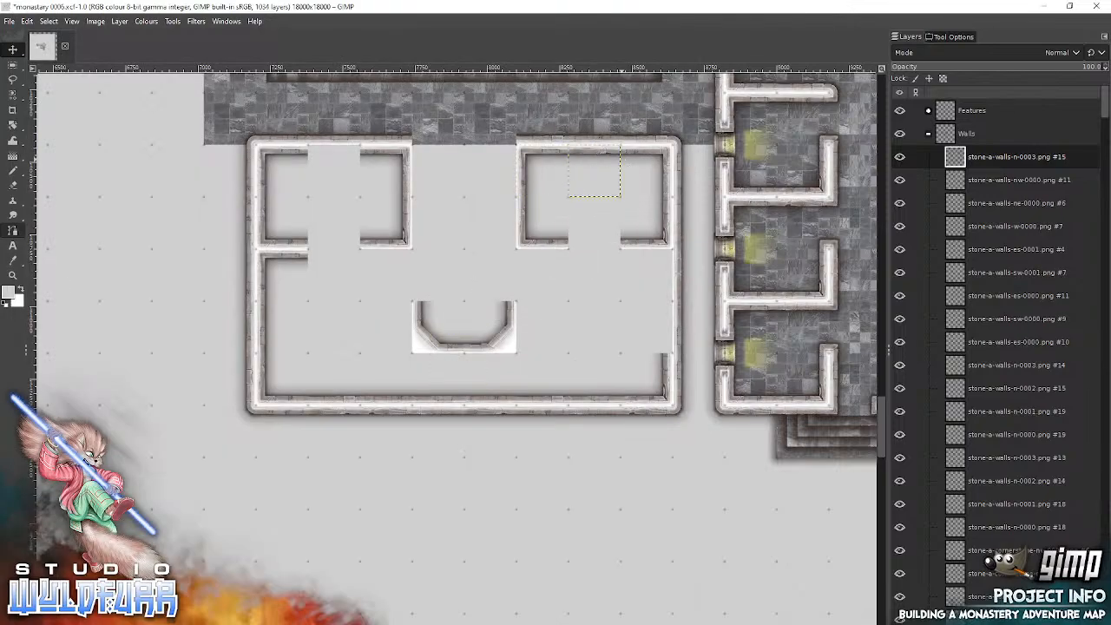
key("alt+Tab")
left_click_drag(245, 200, 765, 211)
left_click_drag(458, 340, 333, 153)
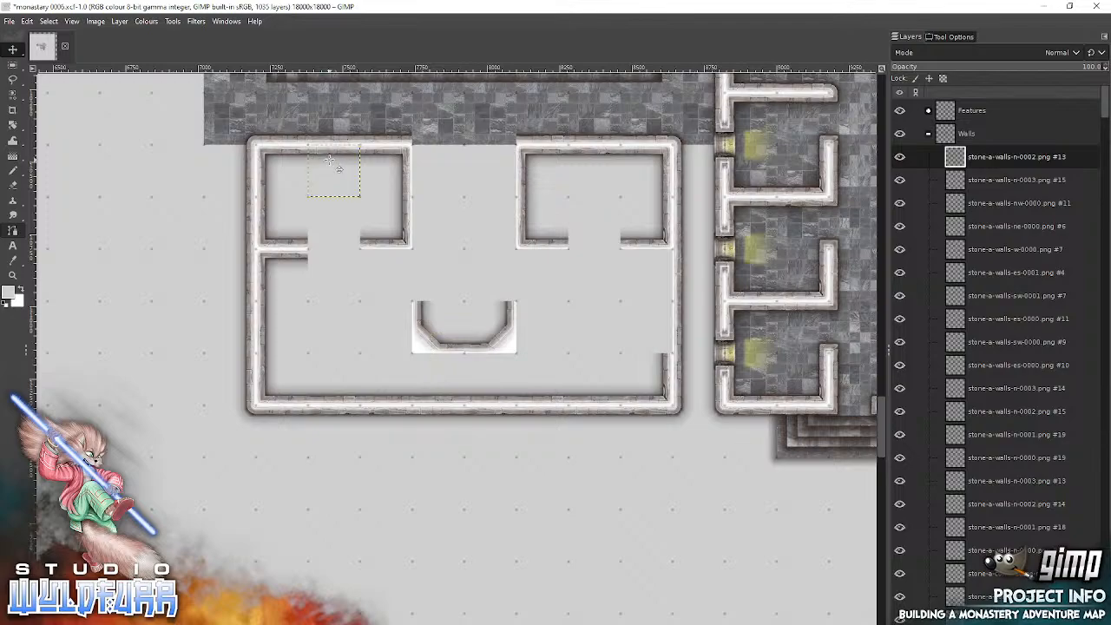
Step: Line the west side of the central passage with stone-a-walls-w-0000.png in the north row and stone-a-walls-w-0001.png directly below it
key("alt+Tab")
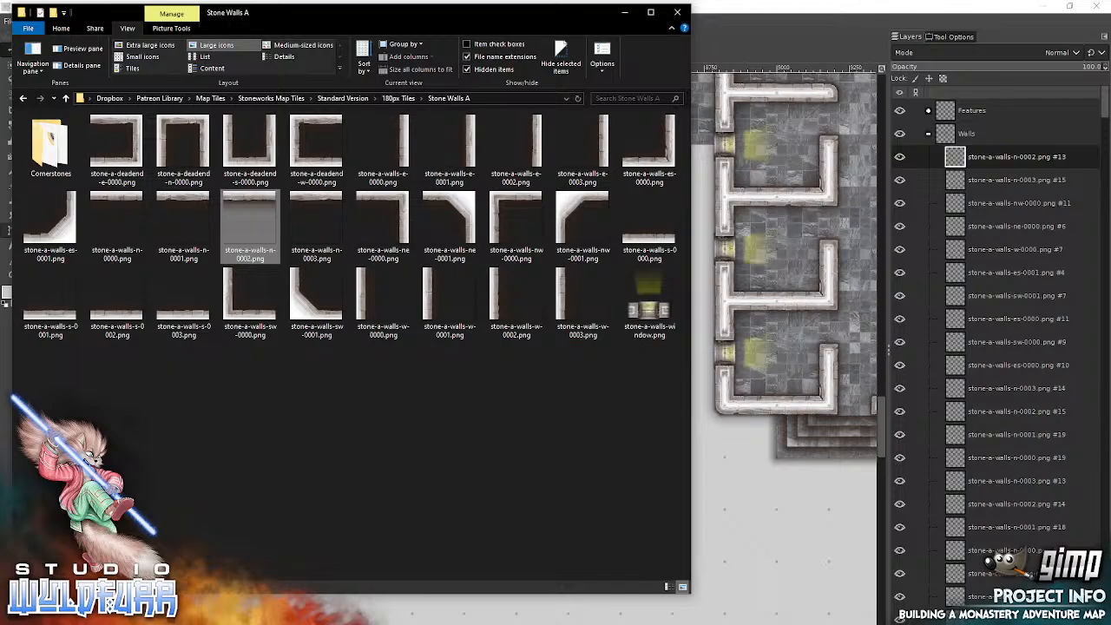
left_click_drag(367, 297, 755, 291)
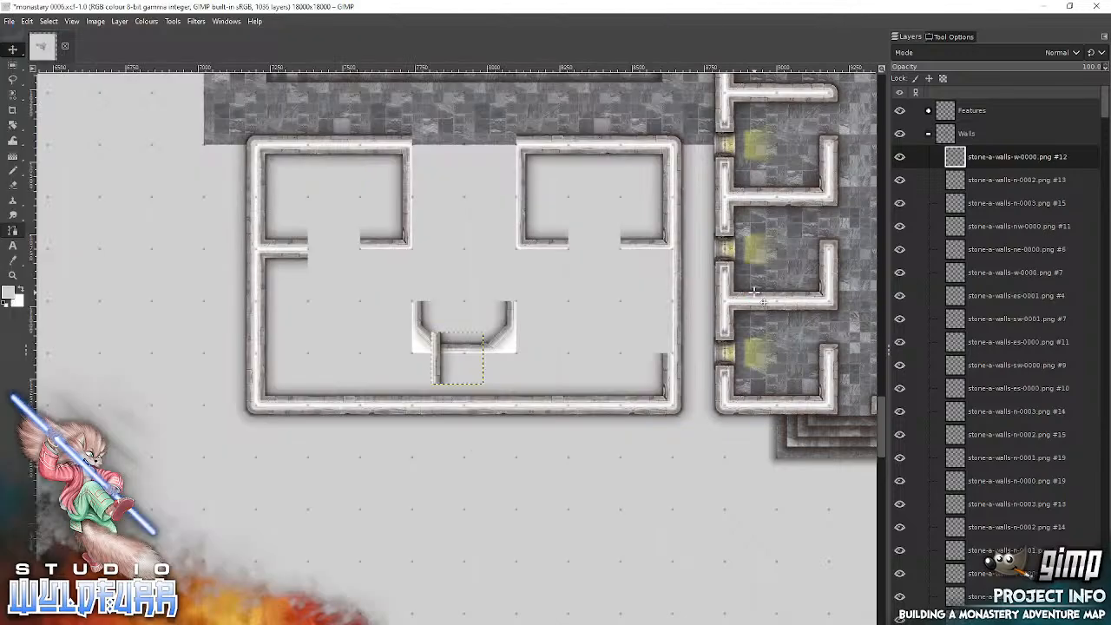
left_click_drag(438, 361, 419, 173)
key("alt+Tab")
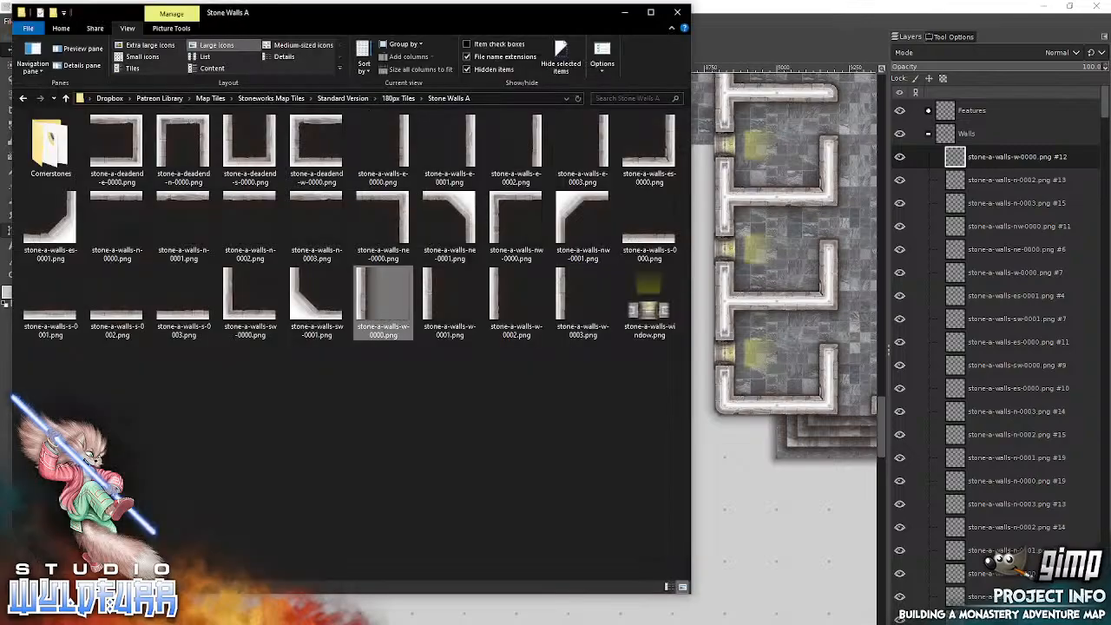
left_click_drag(450, 295, 760, 298)
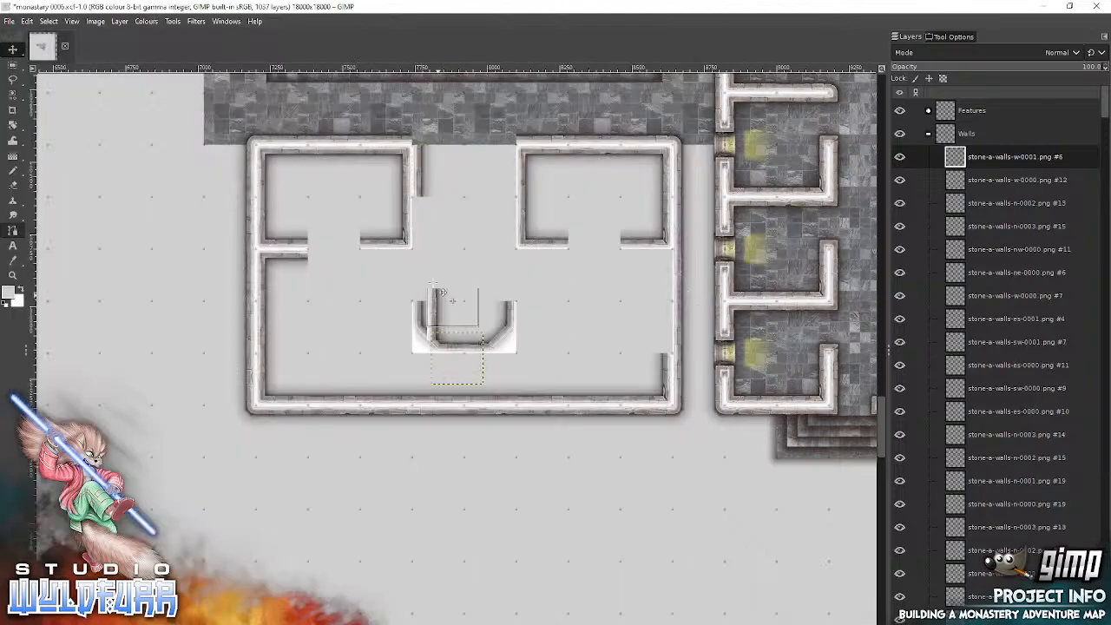
left_click_drag(441, 293, 427, 206)
Step: Line the east side of the central passage with stone-a-walls-e-0002.png in the north row and stone-a-walls-e-0001.png directly below it
key("alt+Tab")
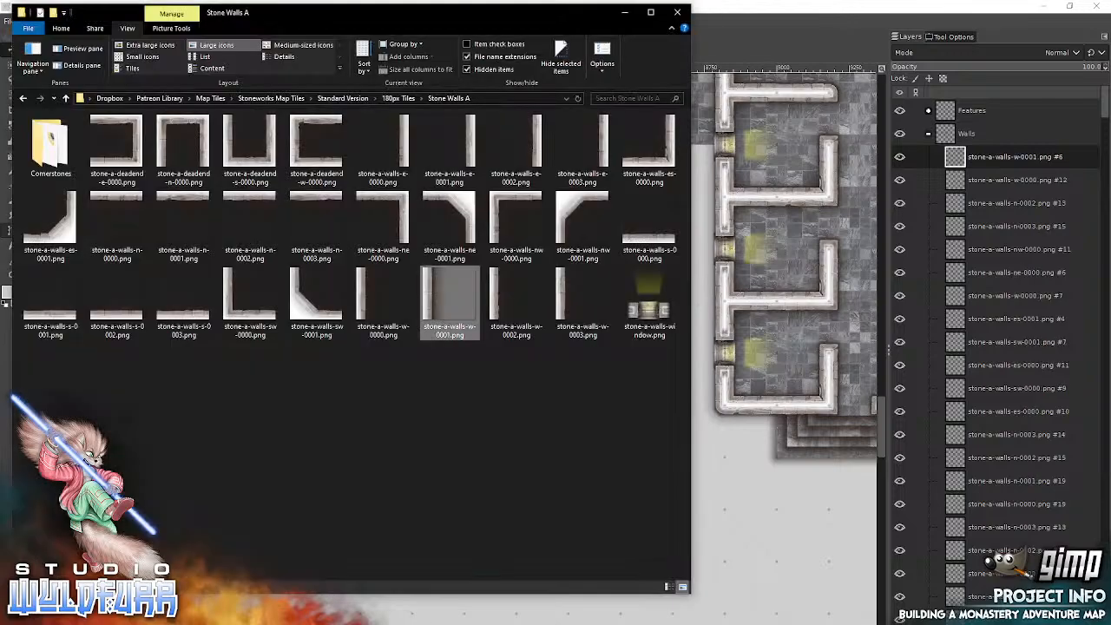
left_click_drag(525, 143, 761, 183)
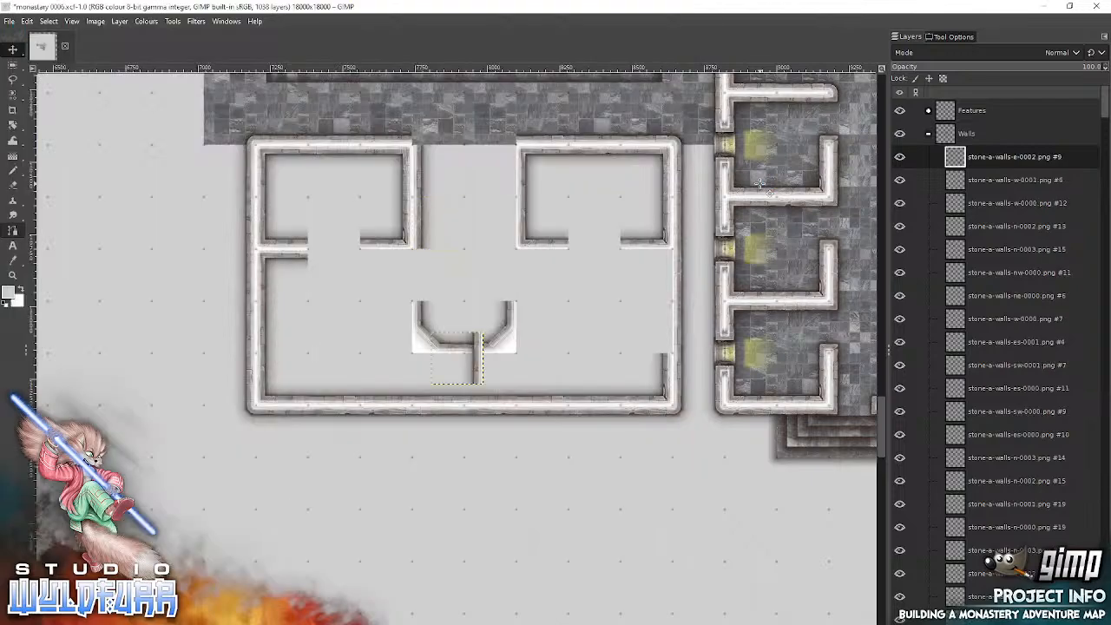
left_click_drag(493, 348, 518, 181)
key("alt+Tab")
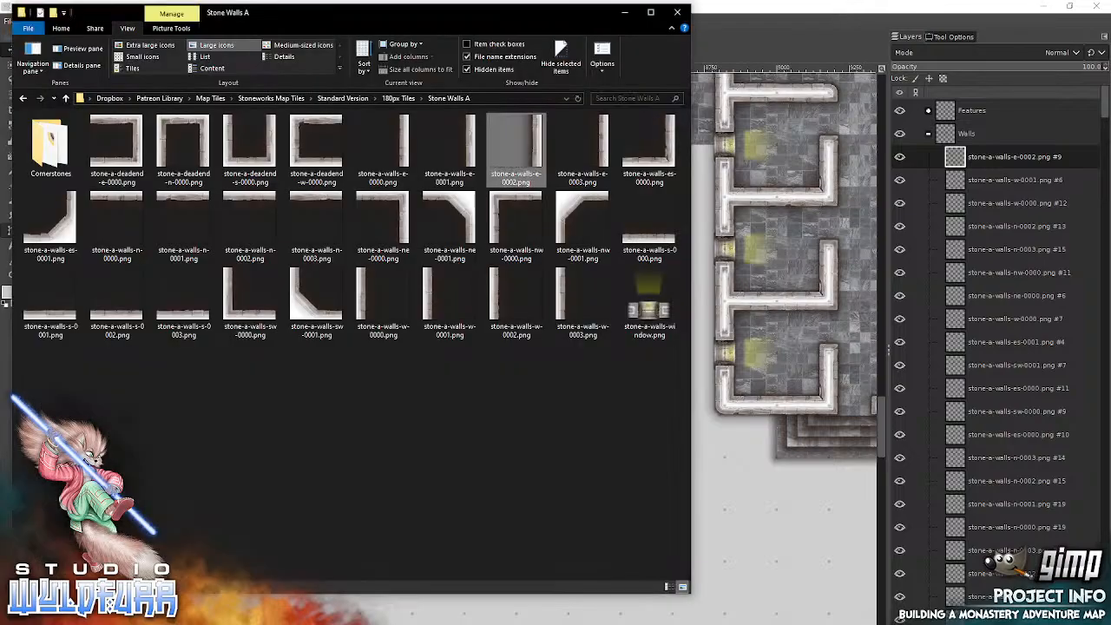
left_click(473, 146)
left_click_drag(471, 144, 749, 177)
left_click_drag(482, 362, 512, 224)
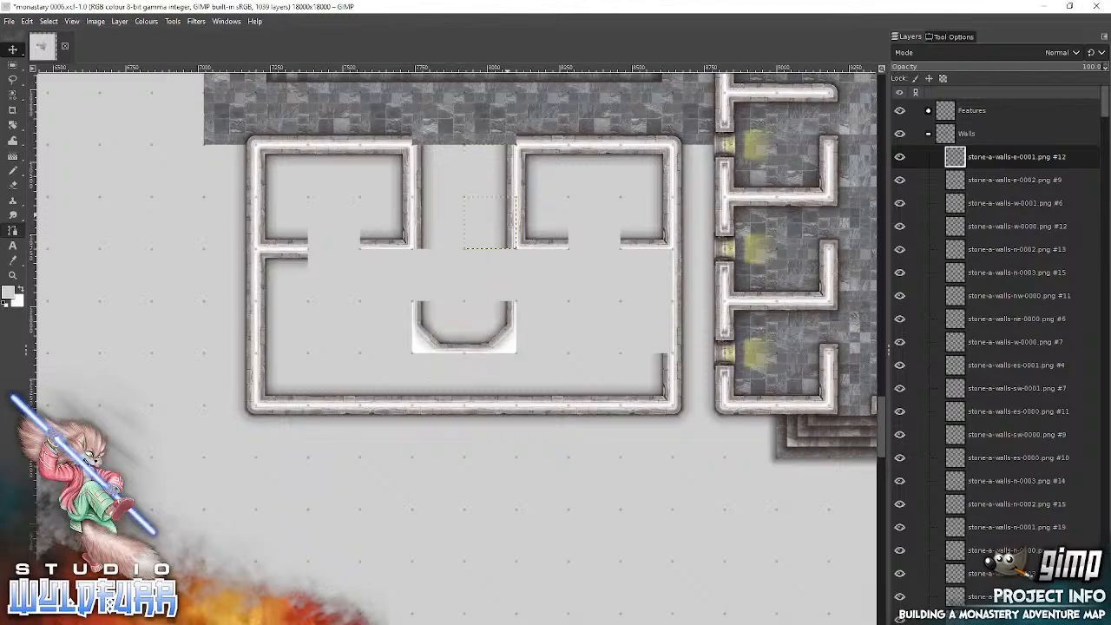
Step: Add the partitions' south faces beside the central passage, using stone-a-walls-n-0002.png on its west side and stone-a-walls-n-0001.png on its east side
left_click(394, 618)
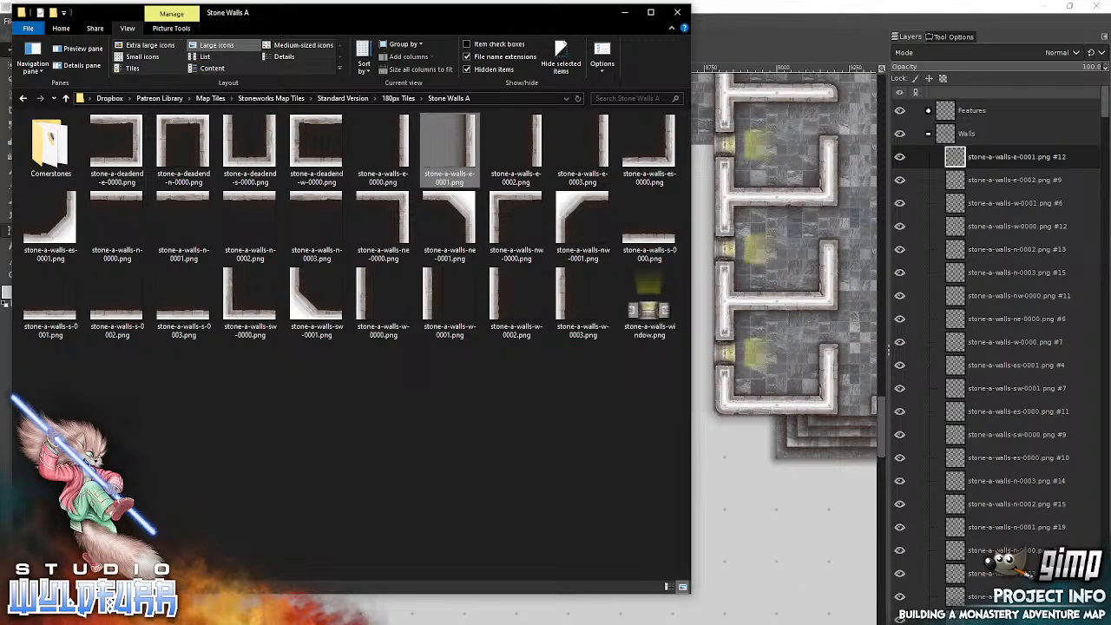
left_click_drag(249, 224, 758, 246)
left_click_drag(461, 347, 389, 264)
key("alt+Tab")
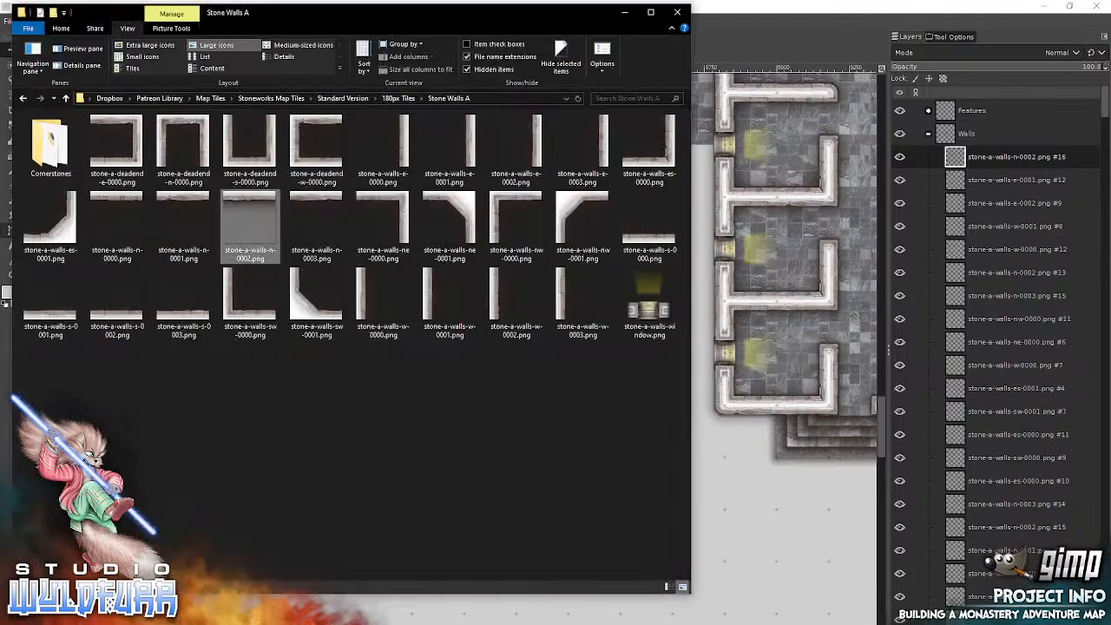
left_click_drag(182, 194, 779, 231)
left_click_drag(461, 339, 547, 257)
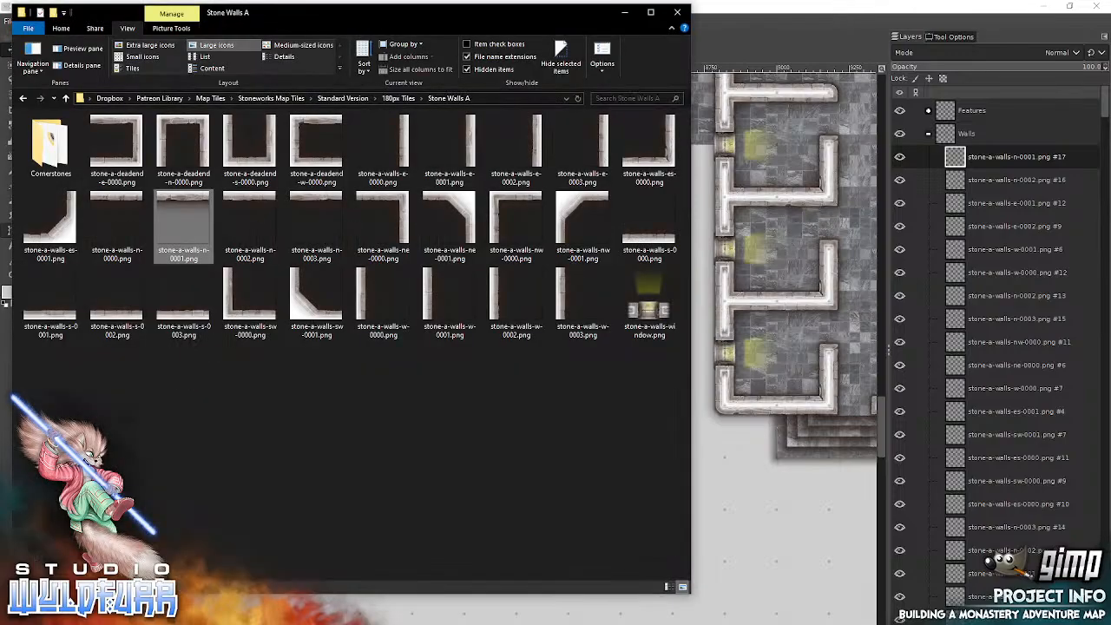
Step: Complete the large south room's east wall with stone-a-walls-ne-0000.png in its northeast corner and stone-a-walls-e-0000.png directly below it
left_click(393, 205)
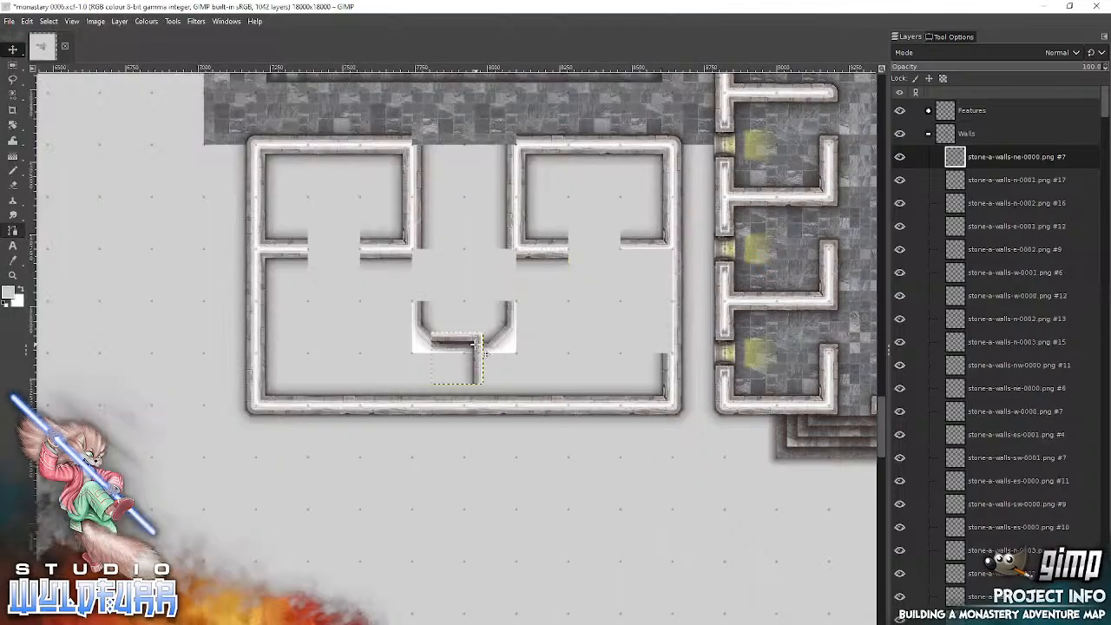
left_click_drag(476, 346, 671, 262)
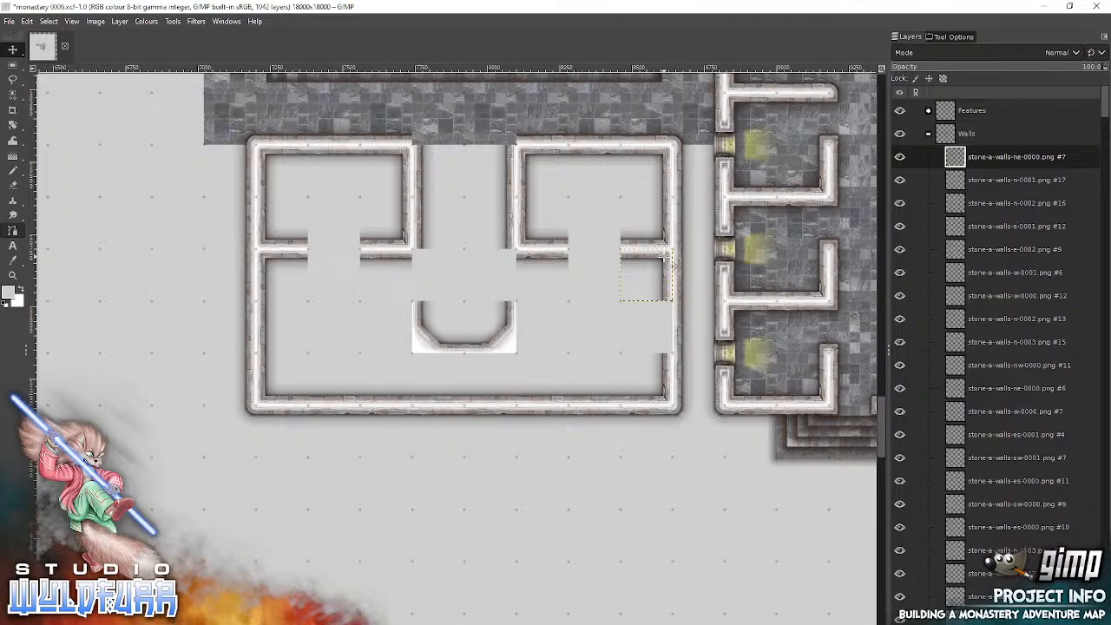
key("alt+Tab")
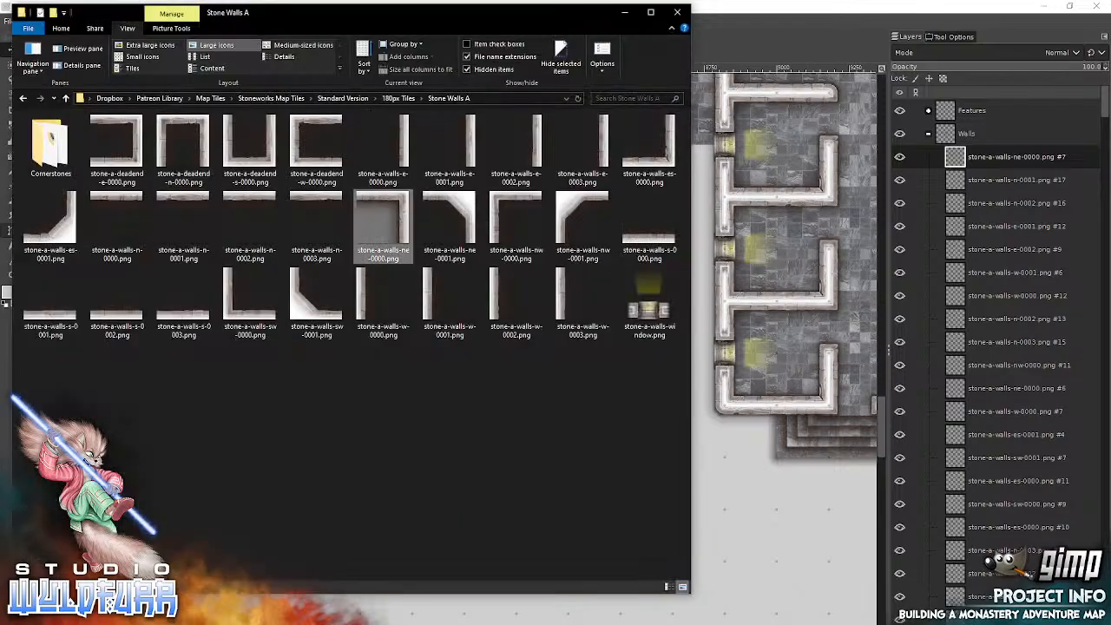
left_click(383, 147)
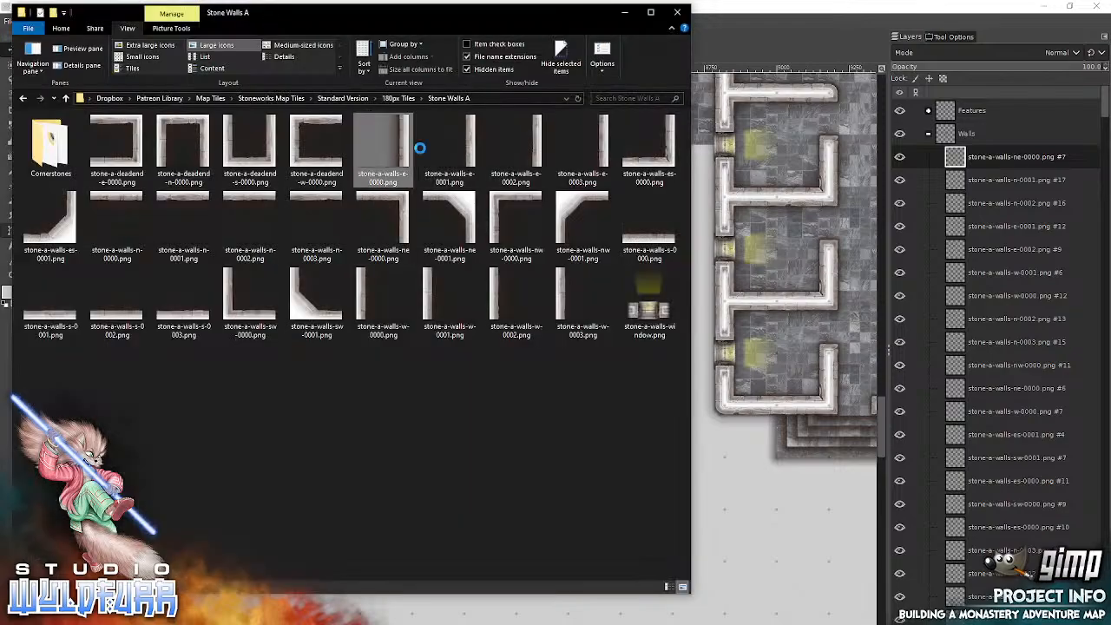
left_click_drag(779, 232, 779, 232)
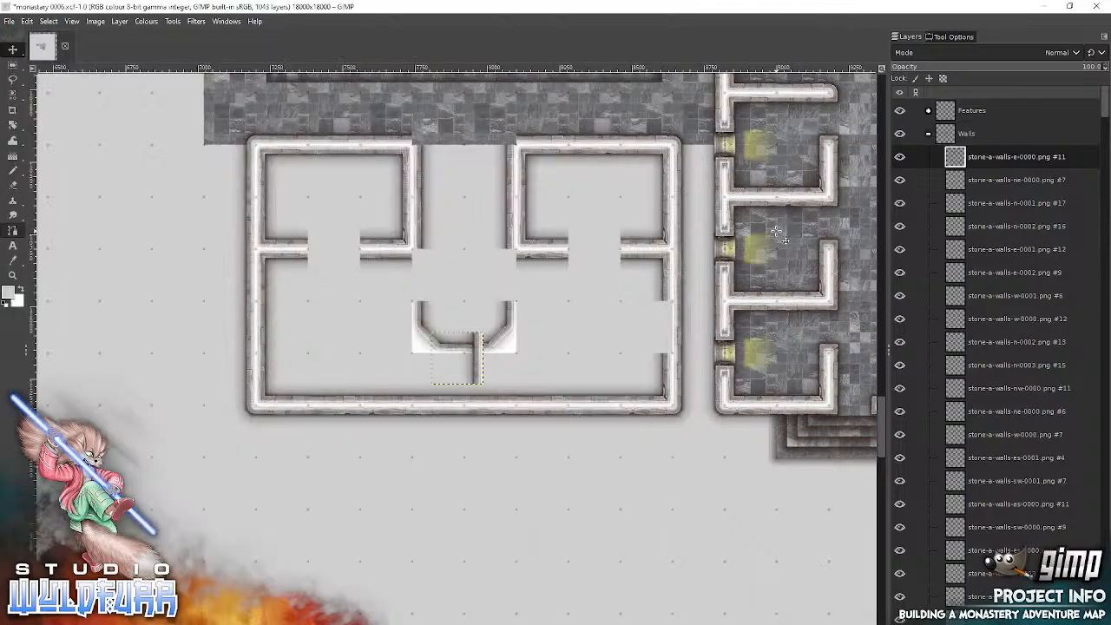
left_click_drag(472, 364, 653, 330)
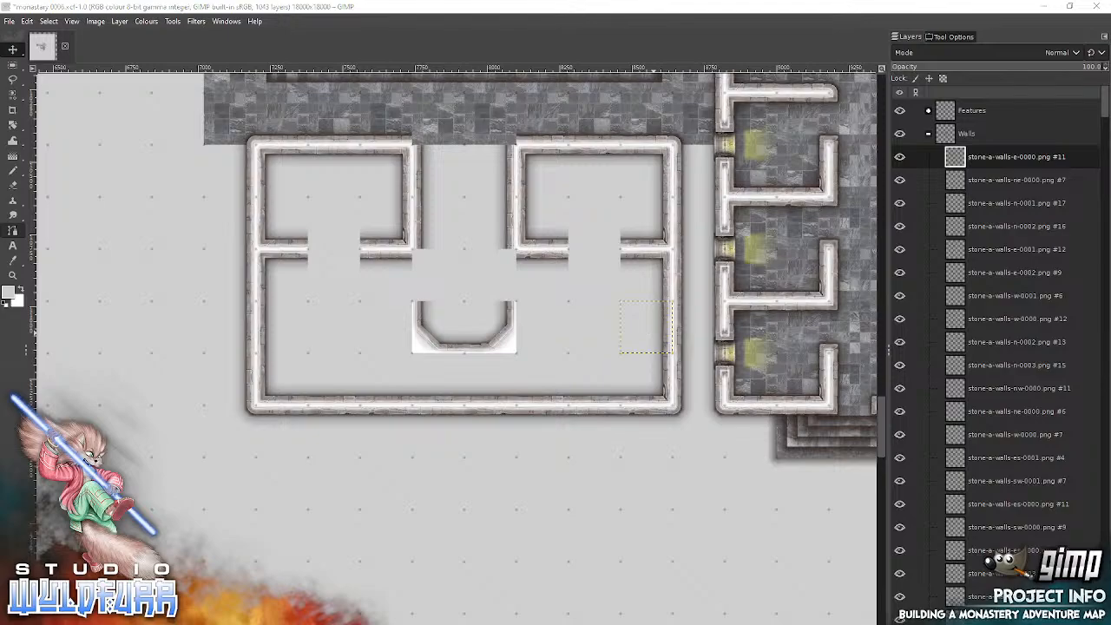
Step: Add the curved alcove's outer side walls, using stone-a-walls-e-0002.png on its west side and stone-a-walls-w-0003.png on its east side
key("alt+Tab")
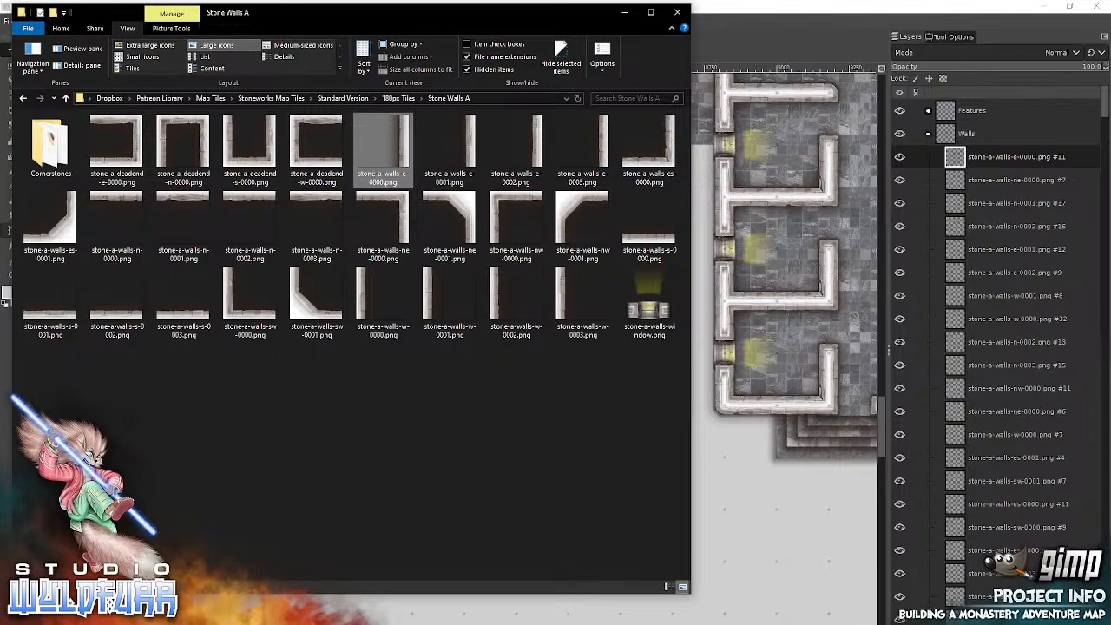
left_click_drag(539, 144, 740, 180)
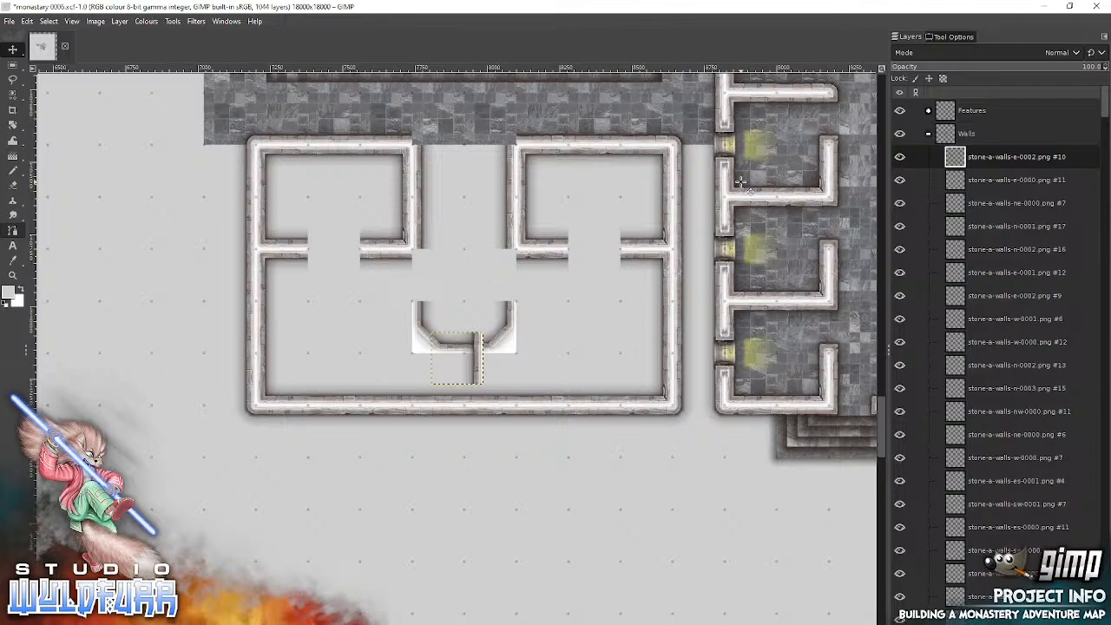
left_click_drag(479, 365, 405, 328)
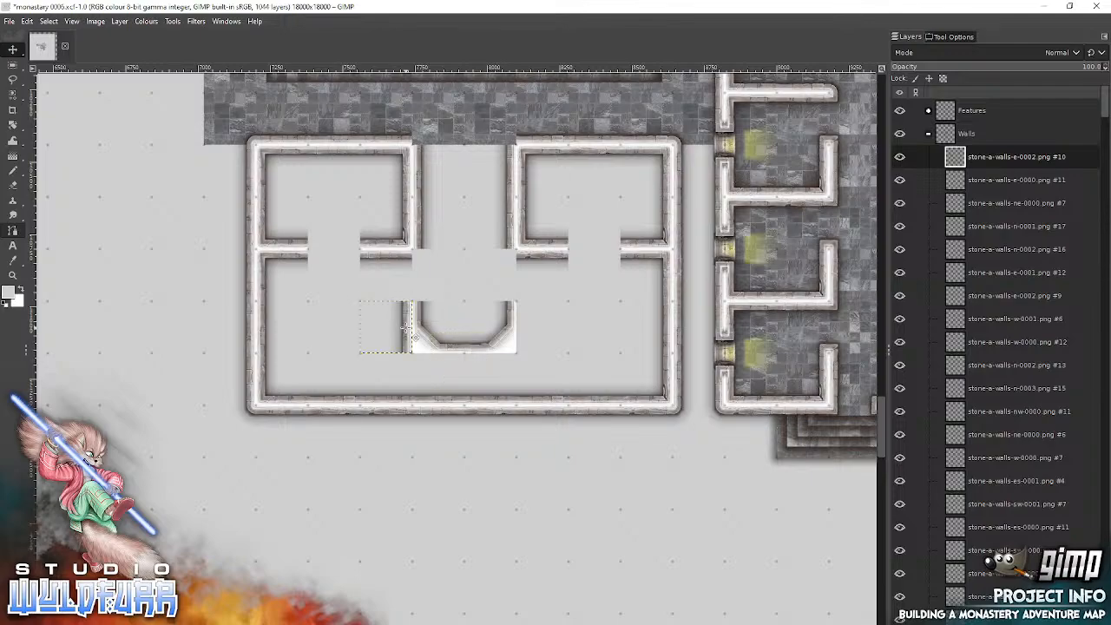
key("alt+Tab")
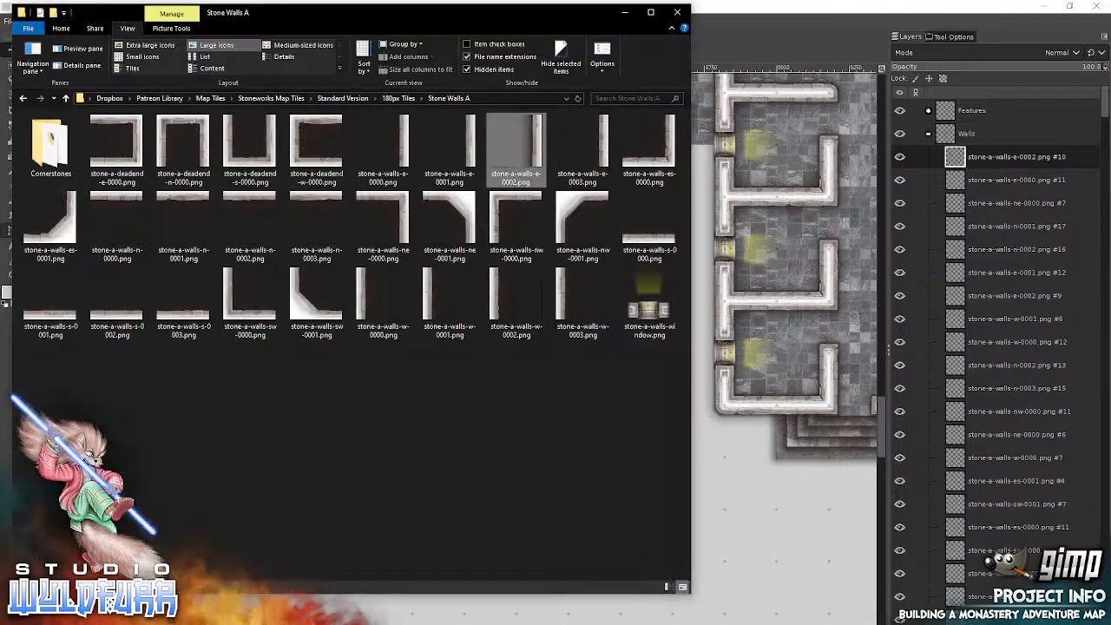
left_click_drag(562, 293, 792, 274)
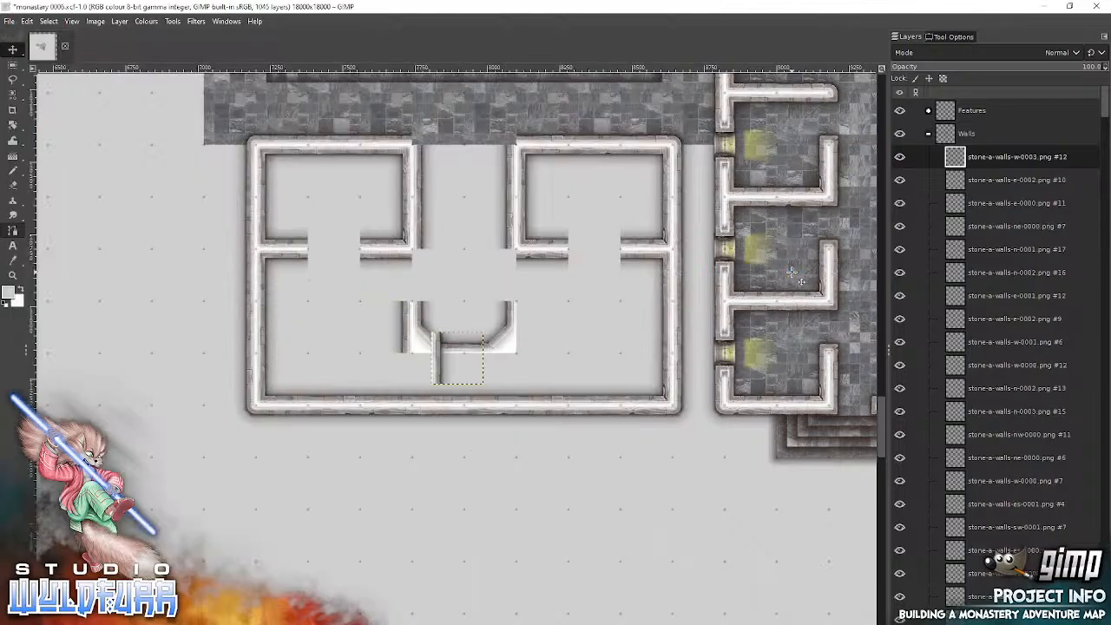
left_click_drag(440, 343, 528, 308)
Step: From the Cornerstones folder, cap the central passage's south corners with stone-a-cornerstone-nw-0000.png on the west and stone-a-cornerstone-ne-0000.png on the east
key("alt+Tab")
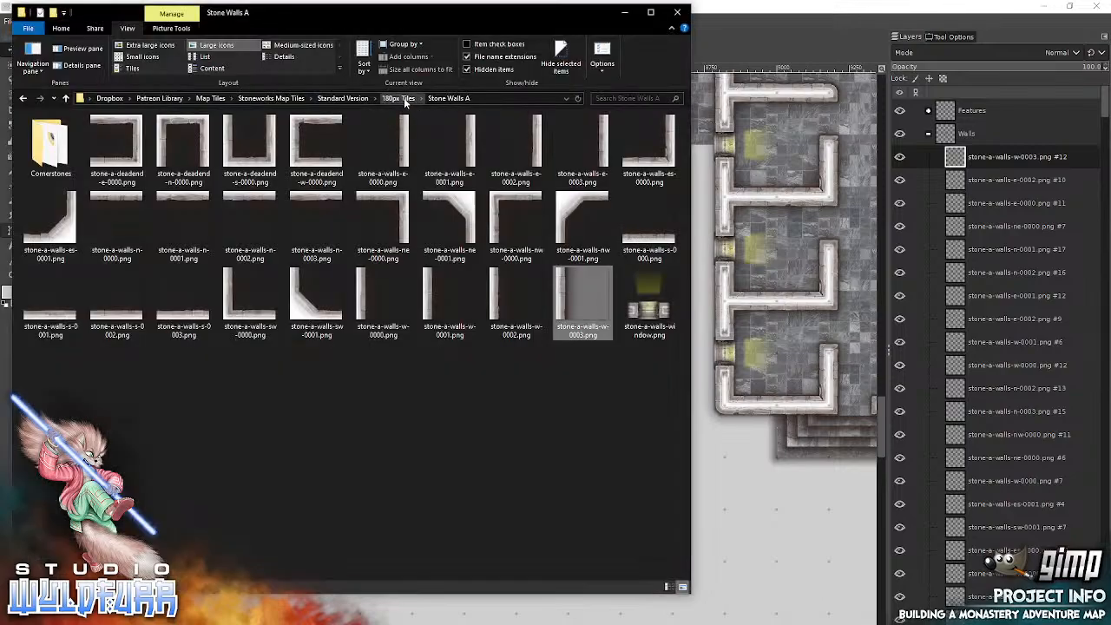
left_click(49, 154)
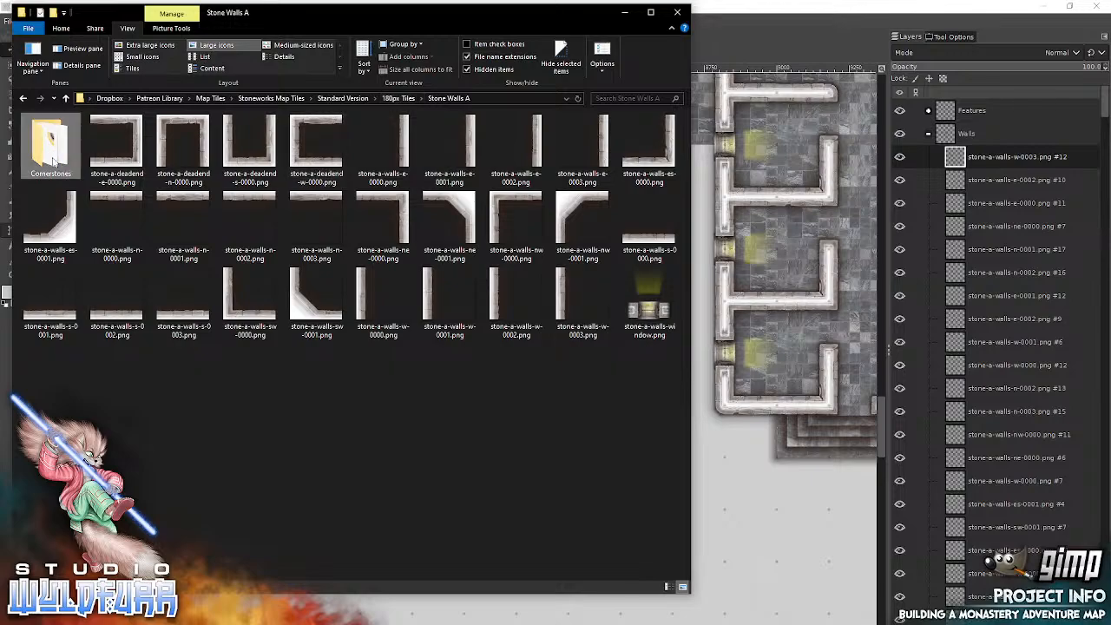
double_click(50, 156)
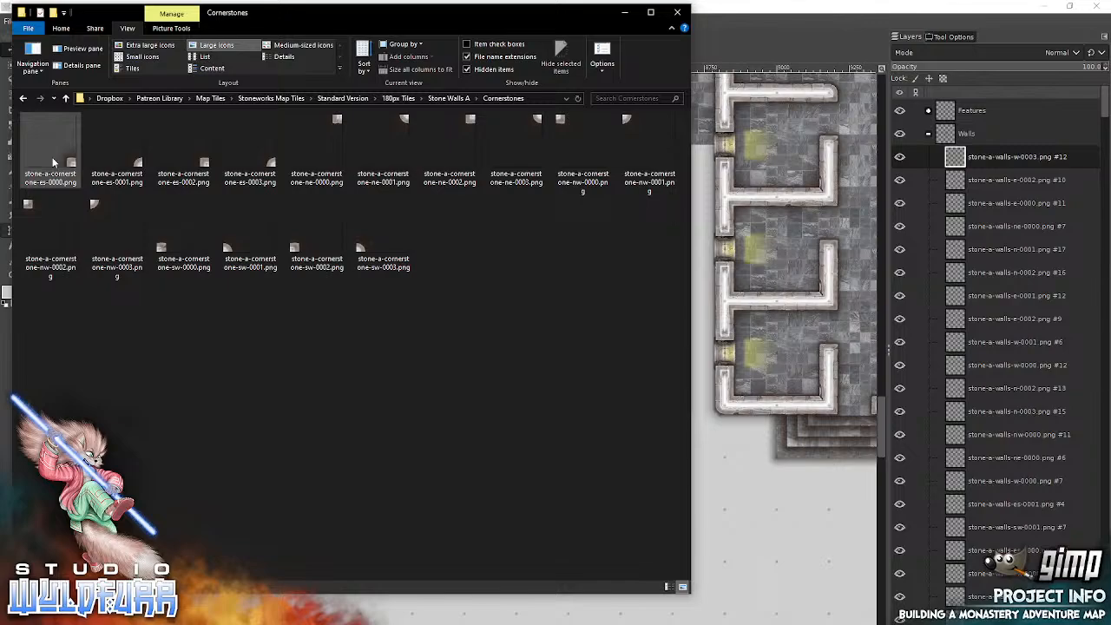
left_click_drag(565, 121, 734, 216)
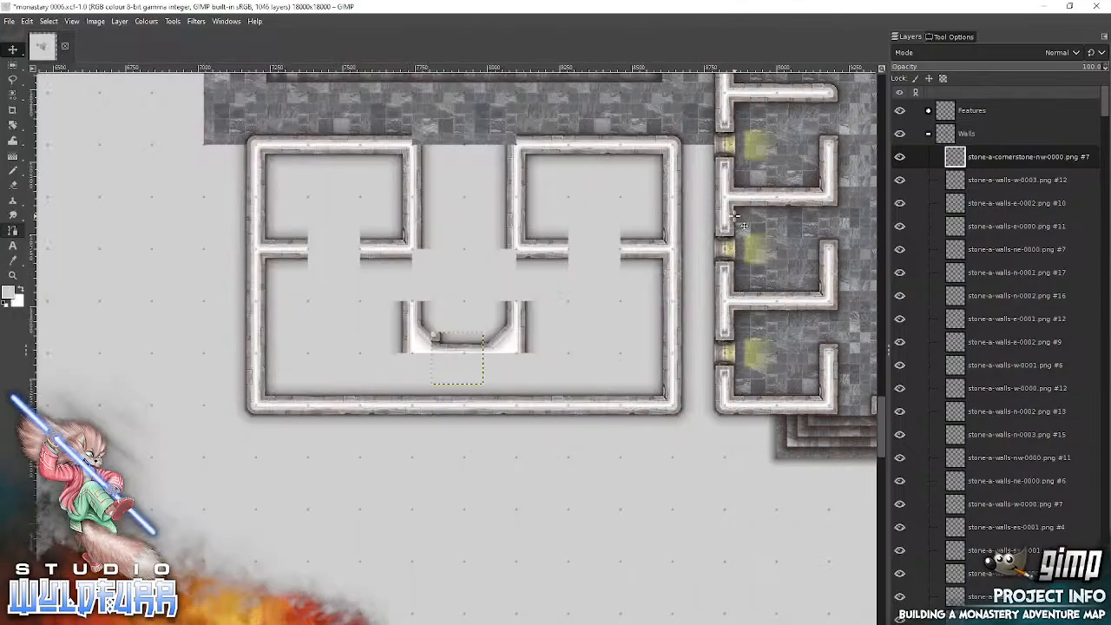
left_click_drag(436, 339, 417, 255)
key("alt+Tab")
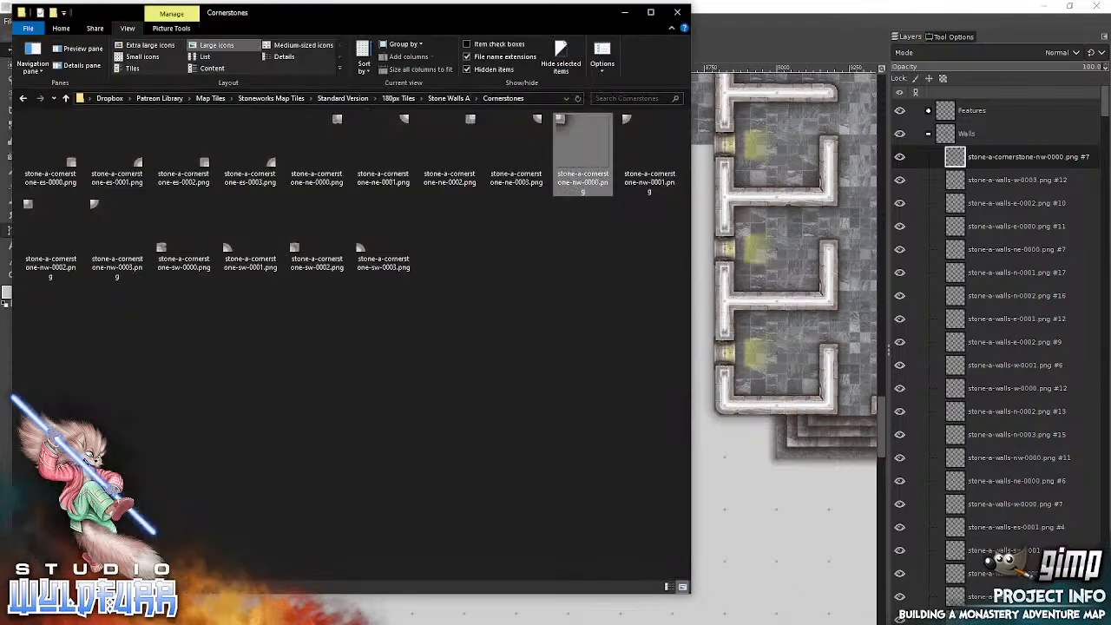
left_click(334, 118)
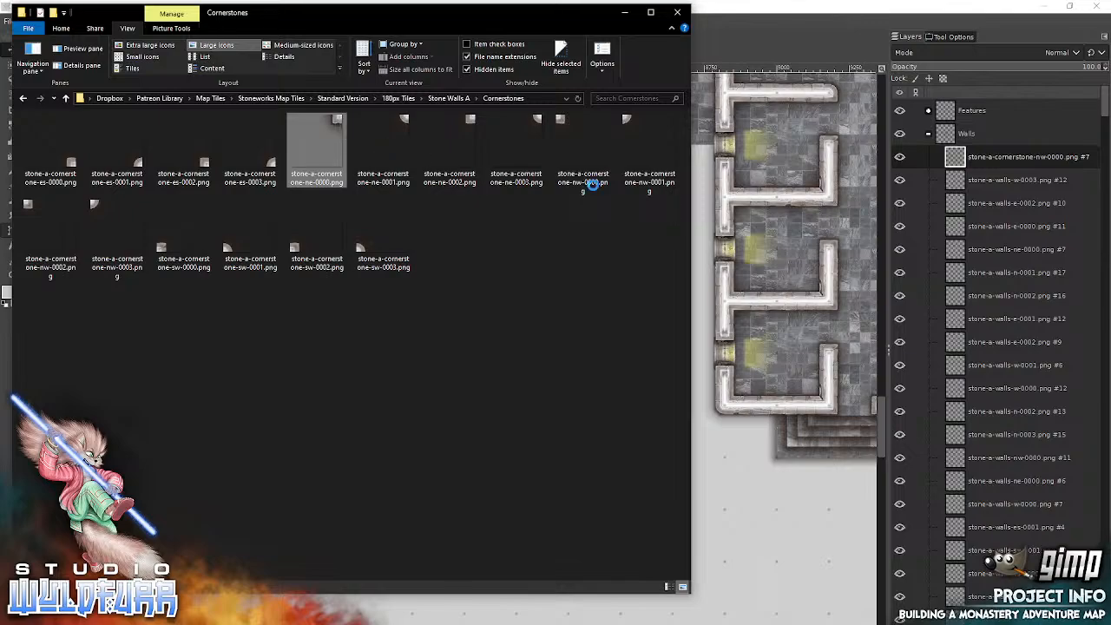
left_click_drag(789, 214, 786, 211)
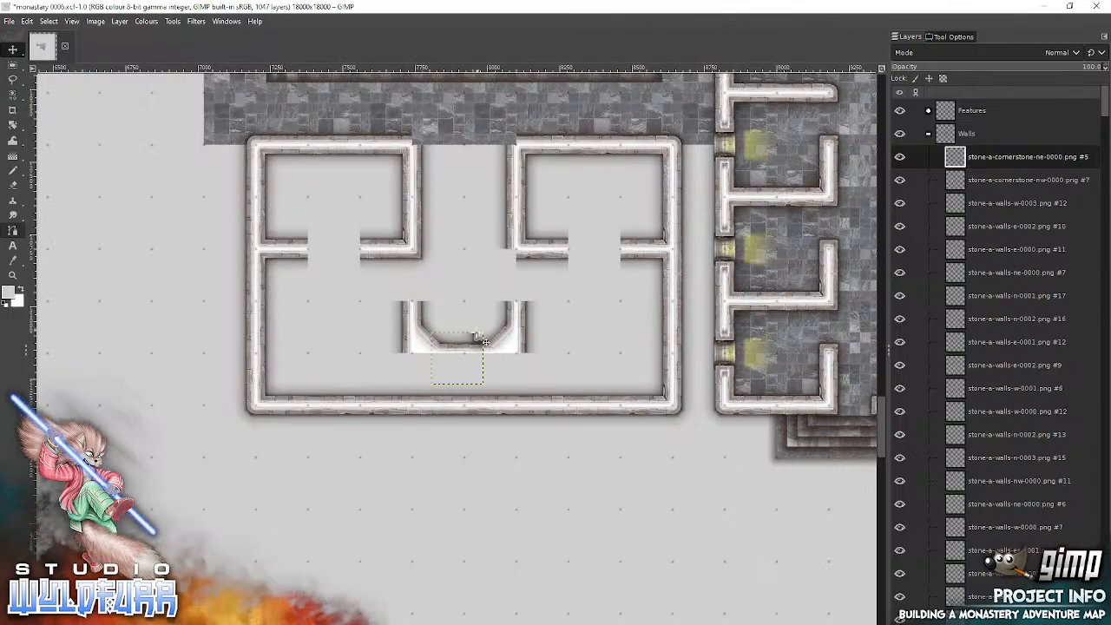
left_click_drag(478, 340, 500, 273)
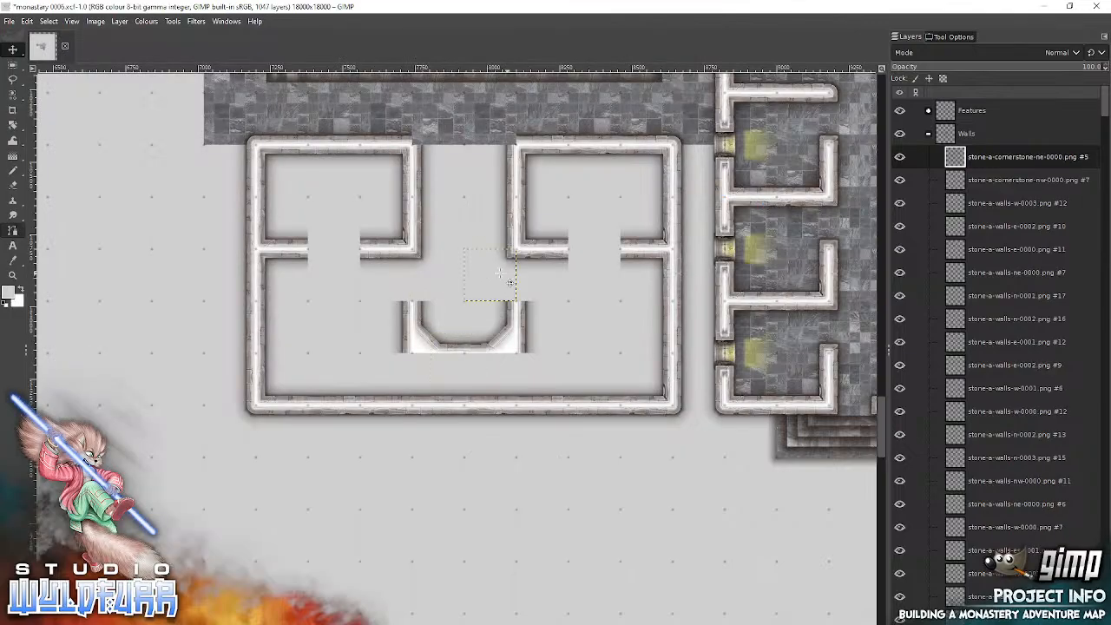
Step: Cap the central passage's north corners with stone-a-cornerstone-sw-0000.png on the west and stone-a-cornerstone-es-0000.png on the east
key("alt+Tab")
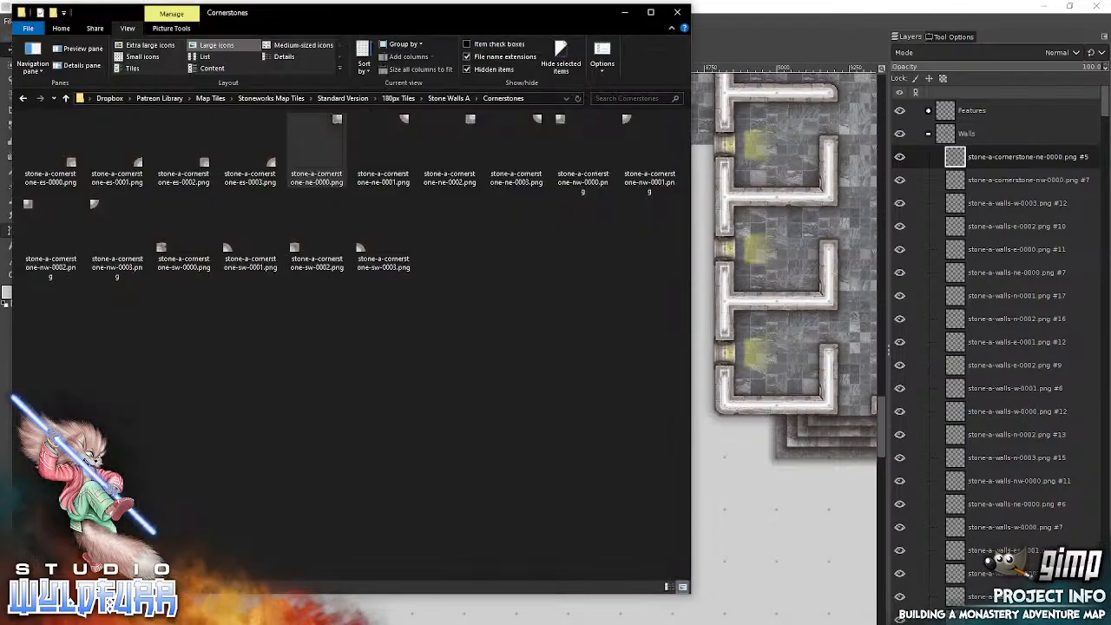
left_click_drag(164, 252, 740, 225)
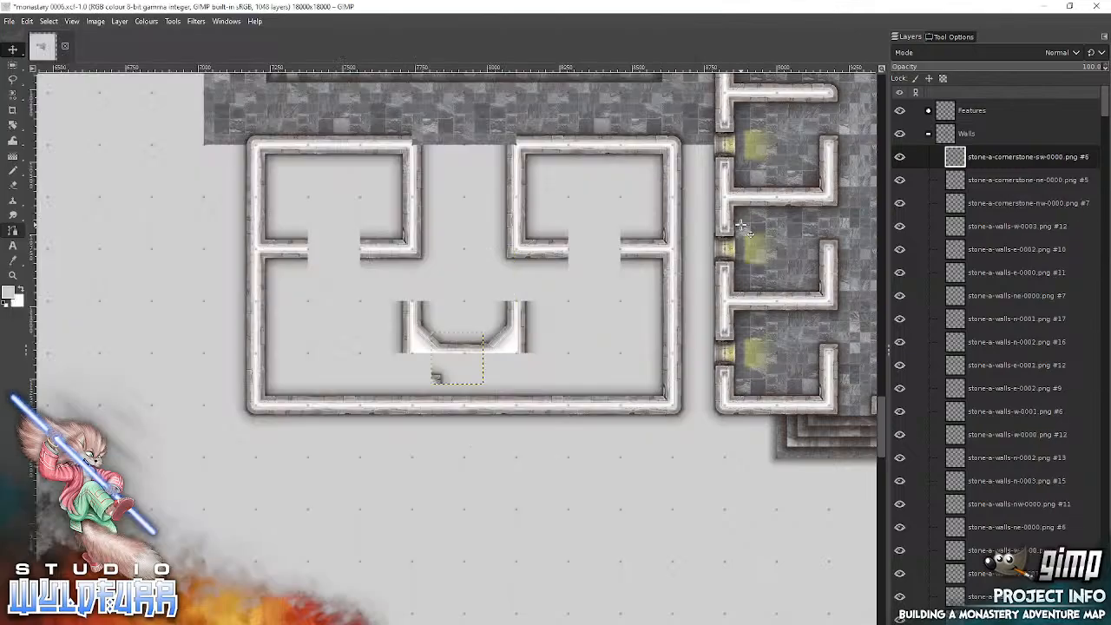
left_click_drag(437, 373, 418, 139)
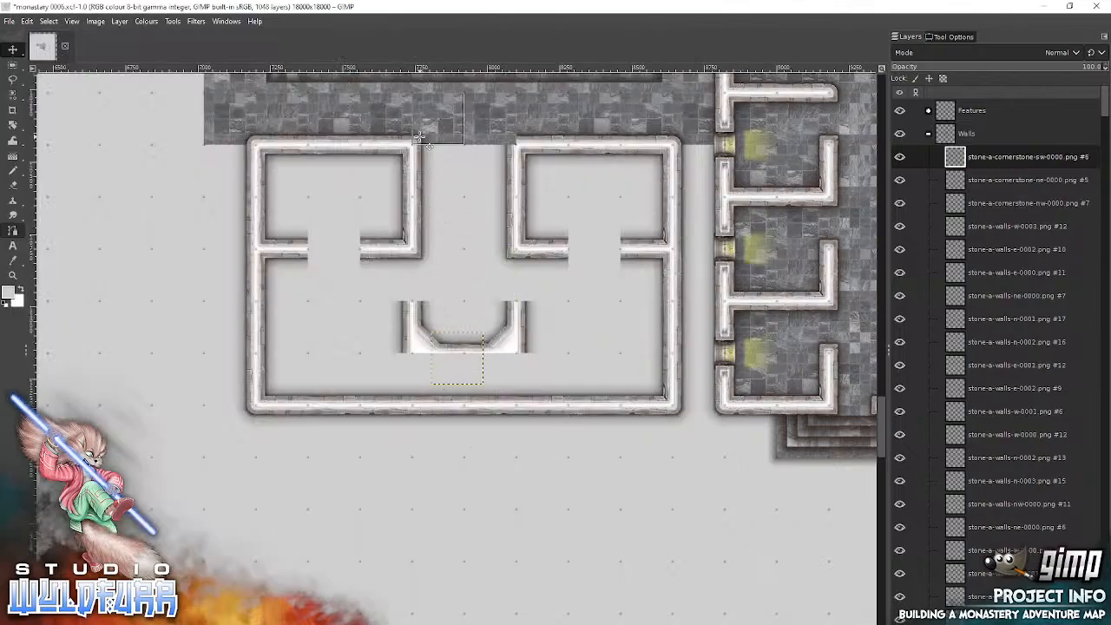
key("alt+Tab")
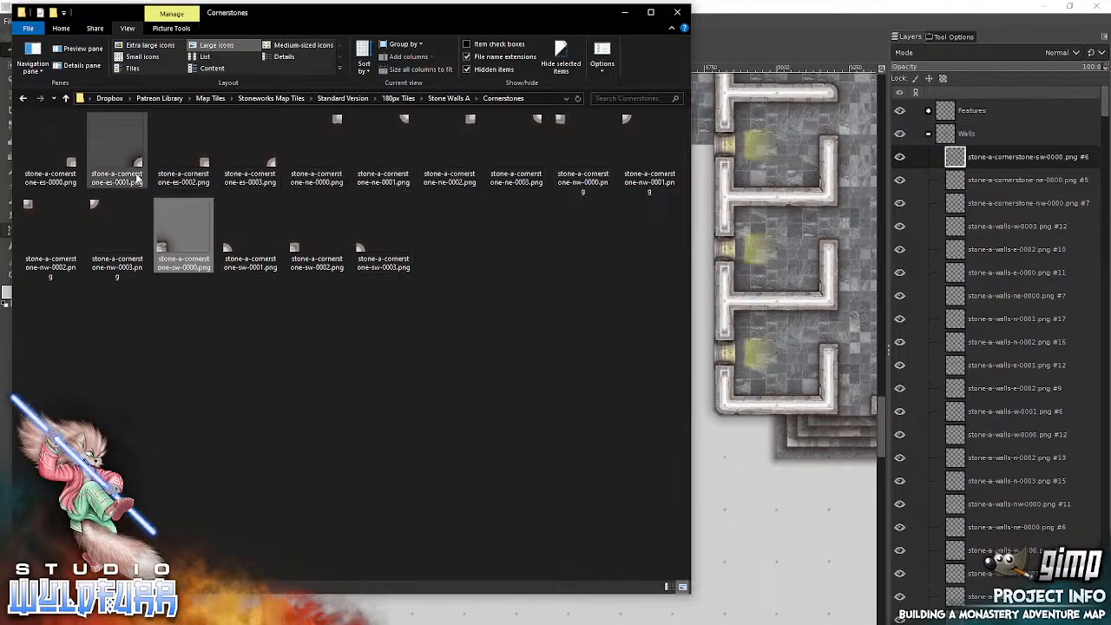
left_click(68, 161)
left_click_drag(775, 195, 776, 196)
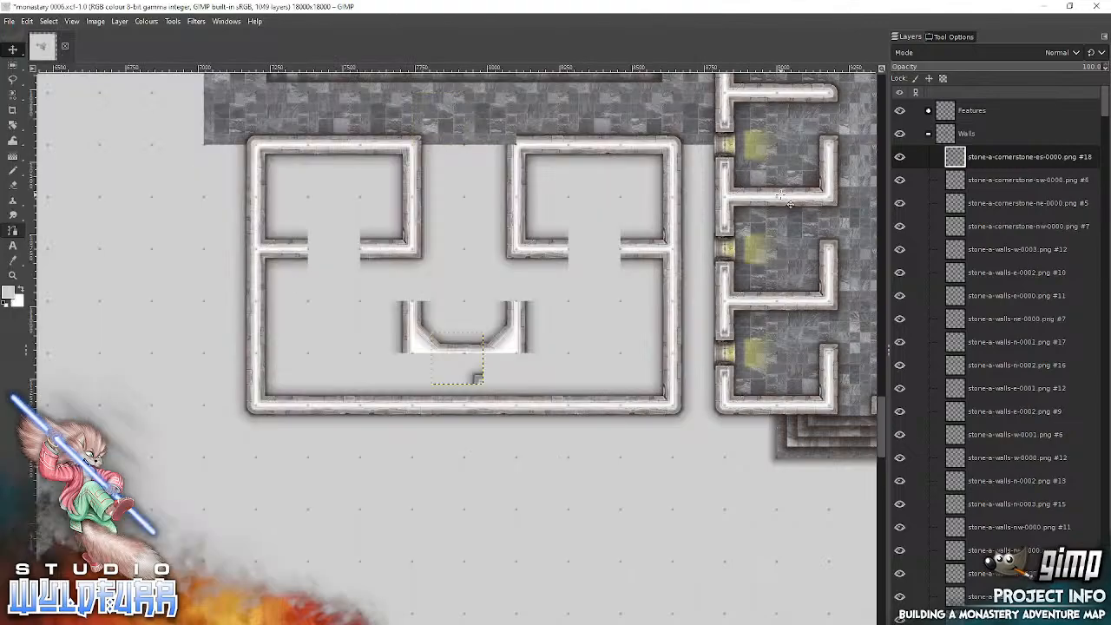
left_click_drag(476, 379, 513, 152)
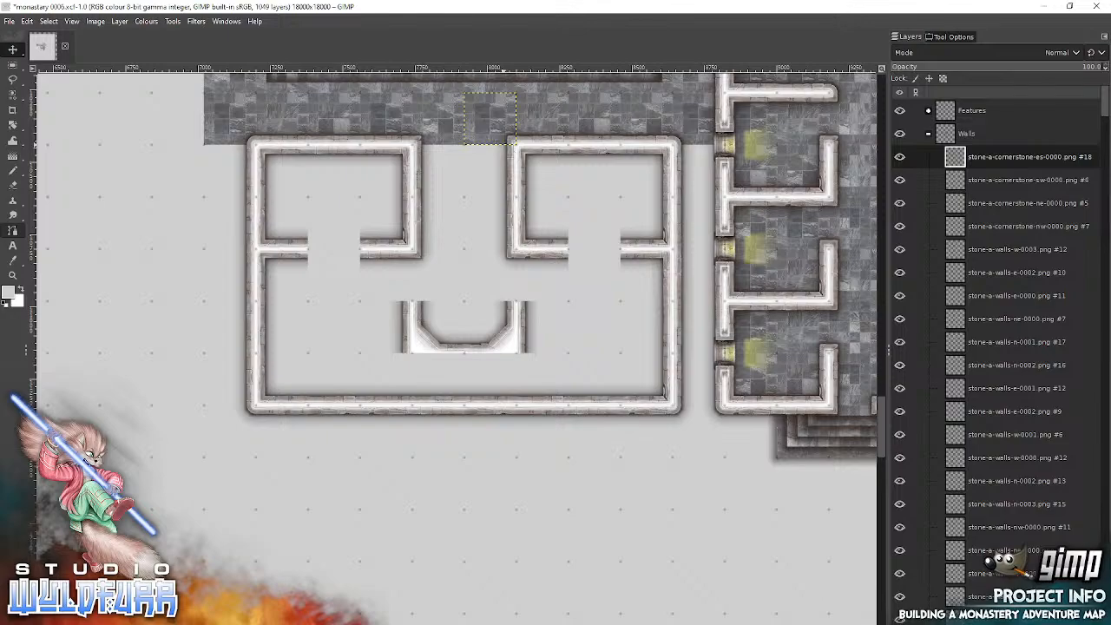
Step: Cap the north side of the small west room's doorway with stone-a-cornerstone-sw-0000.png on its west end and stone-a-cornerstone-es-0000.png on its east end
key("alt+Tab")
left_click(183, 231)
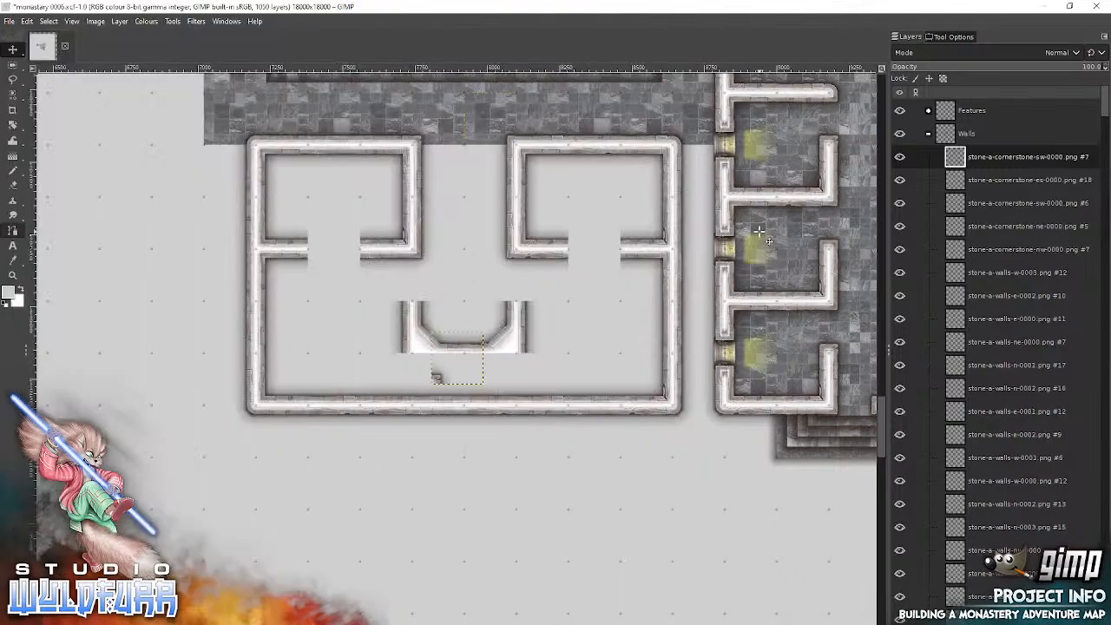
left_click_drag(439, 378, 315, 243)
key("alt+Tab")
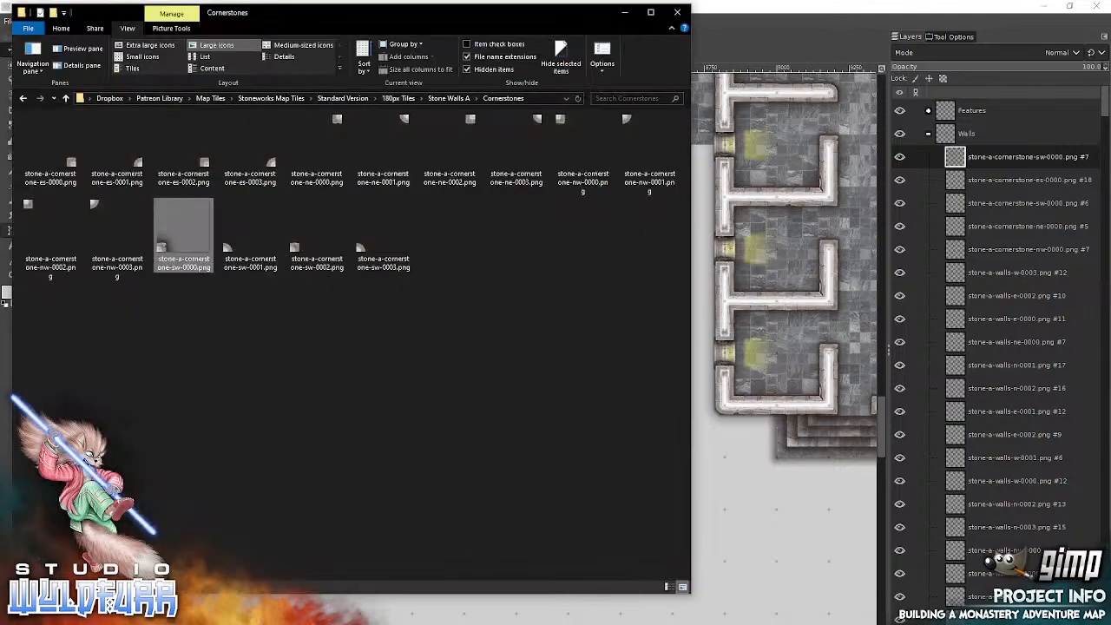
left_click_drag(70, 165, 790, 231)
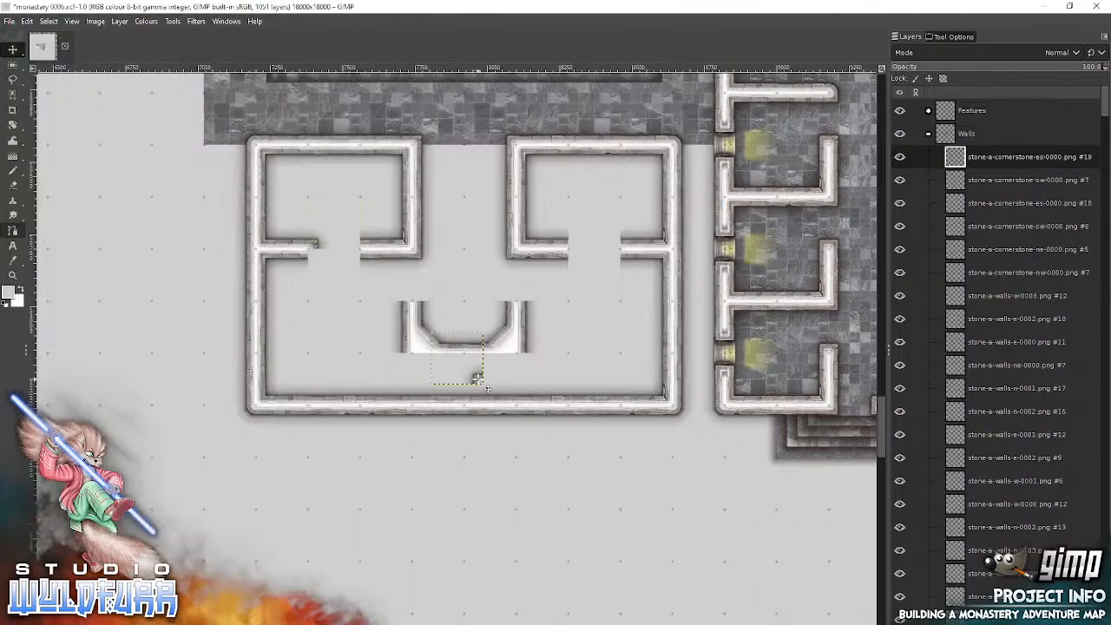
left_click_drag(359, 254, 359, 242)
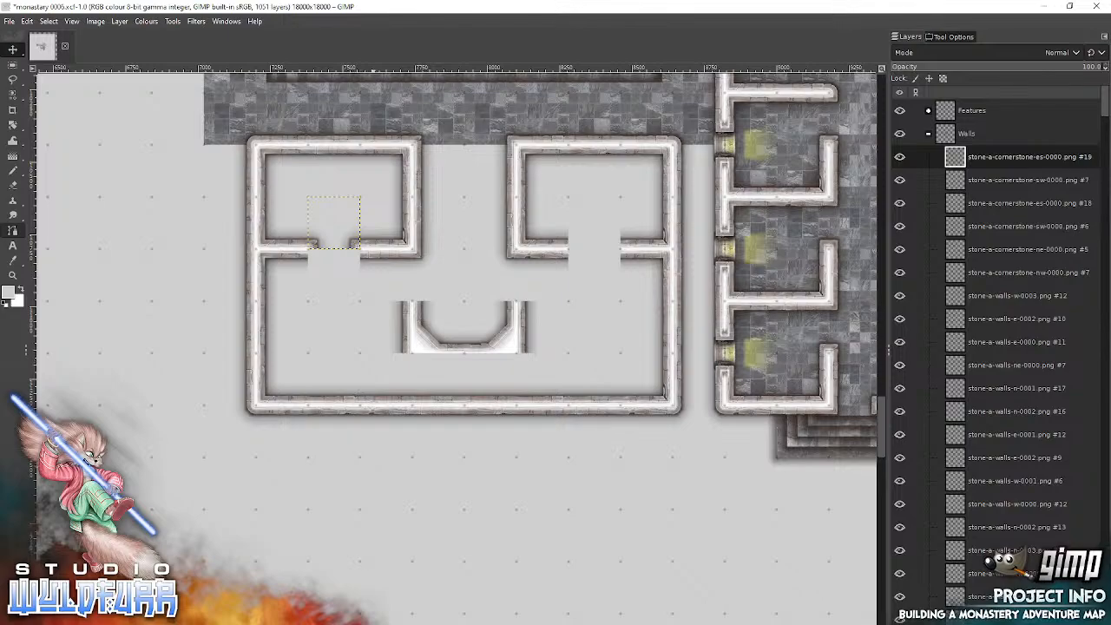
Step: Finish the small west room's doorway on its south side with stone-a-cornerstone-nw-0000.png on the west end and stone-a-cornerstone-ne-0000.png on the east end
key("alt+Tab")
left_click_drag(564, 126, 760, 260)
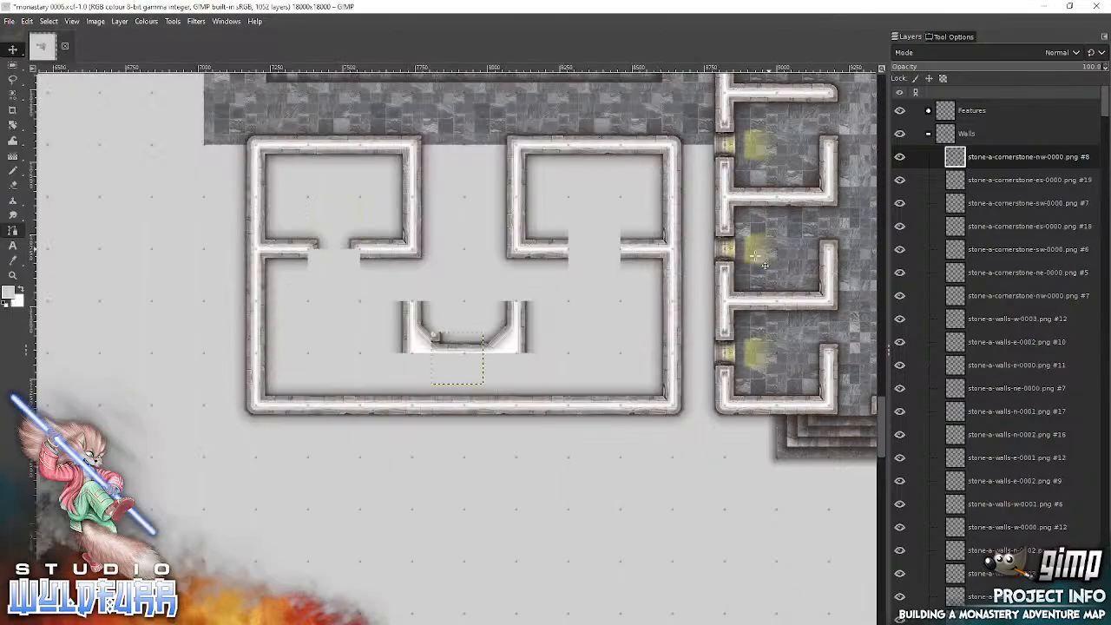
left_click_drag(439, 339, 315, 256)
key("alt+Tab")
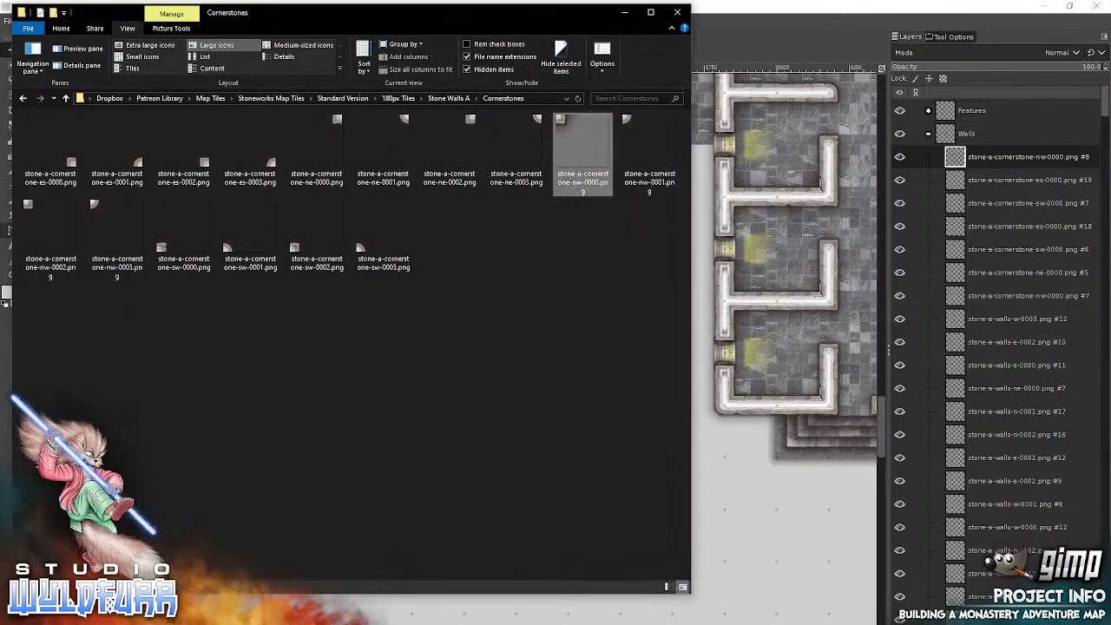
left_click(335, 118)
left_click_drag(772, 232, 772, 234)
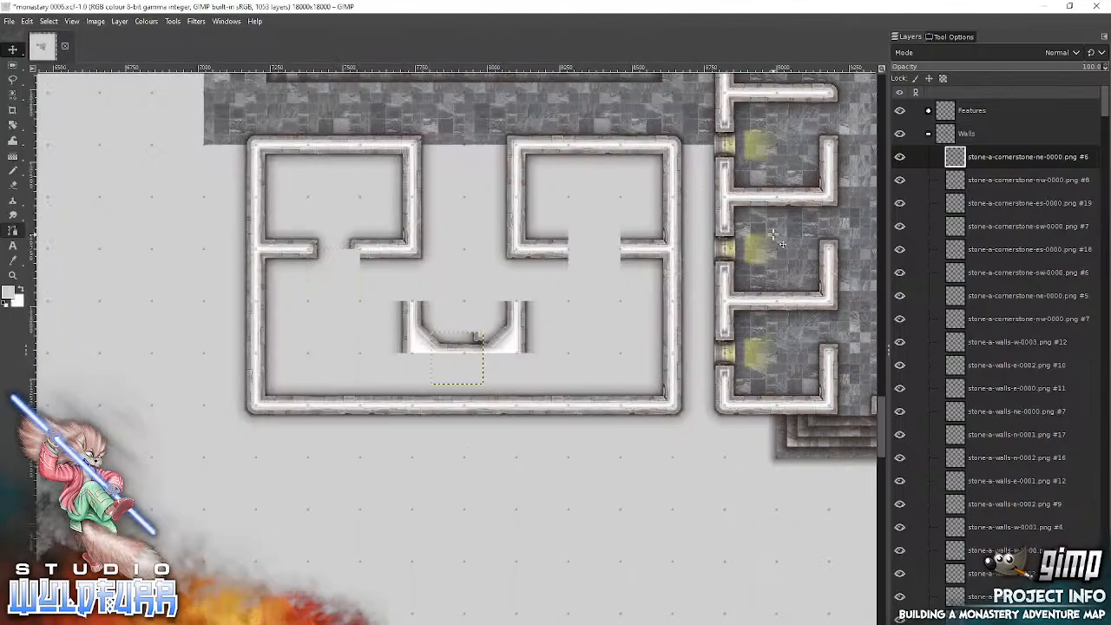
left_click_drag(475, 339, 363, 271)
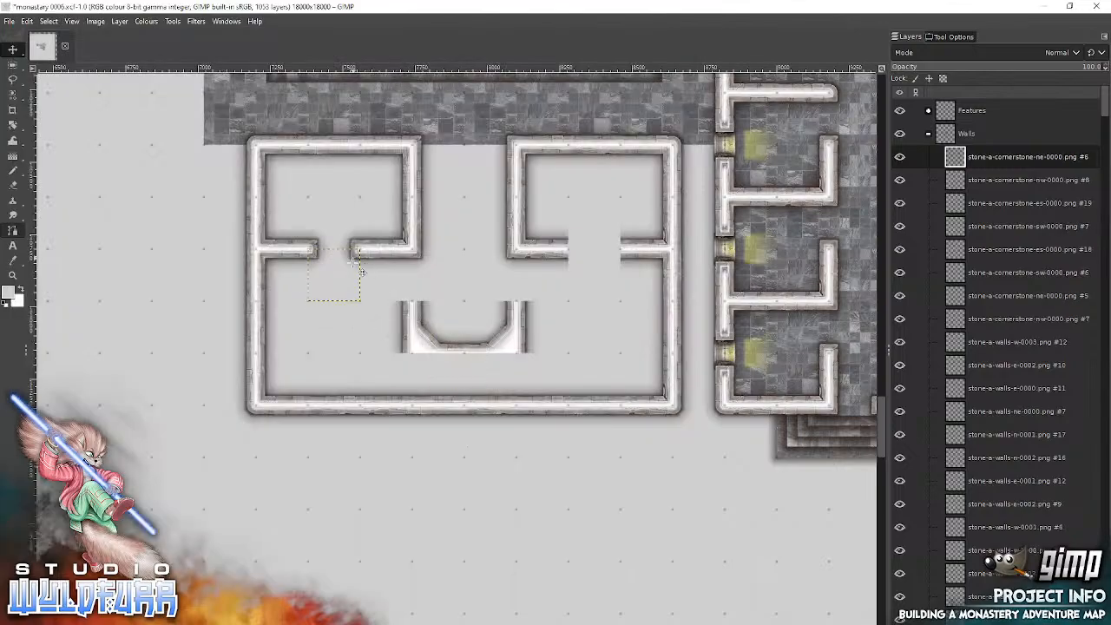
Step: Cap the east end of the small east room's doorway with stone-a-cornerstone-es-0002.png on the north side and stone-a-cornerstone-ne-0002.png on the south side
key("alt+Tab")
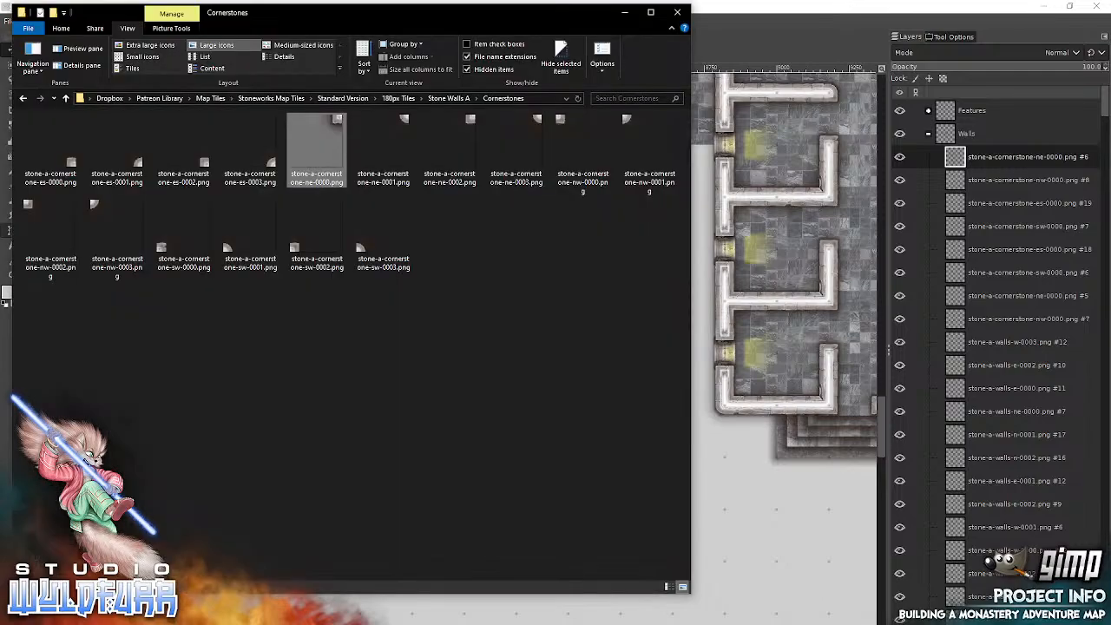
left_click_drag(205, 165, 762, 228)
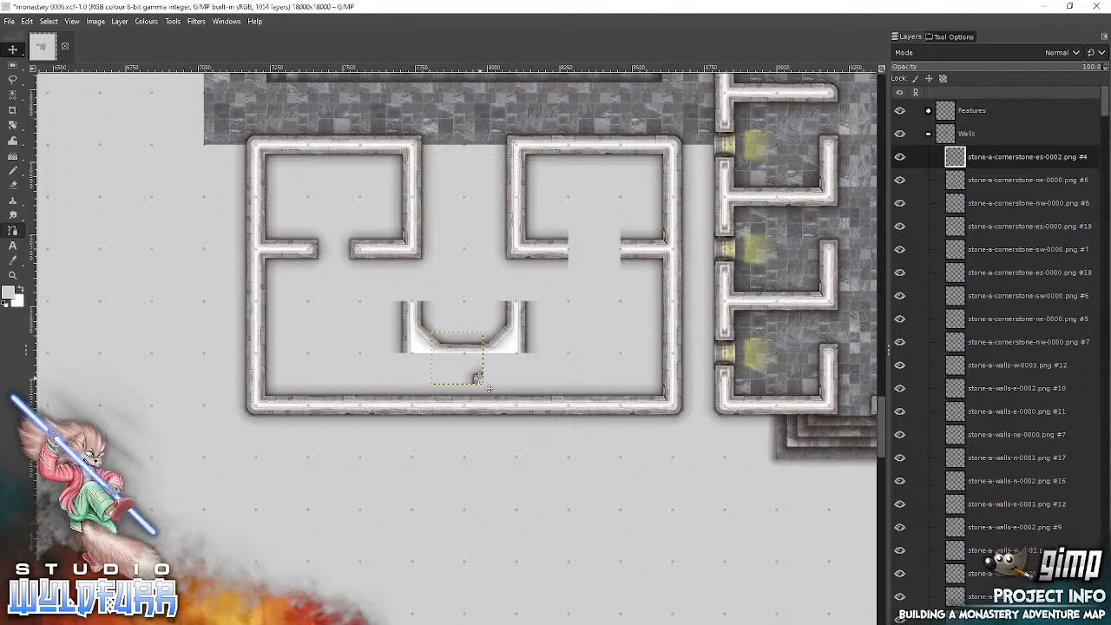
left_click_drag(539, 320, 612, 243)
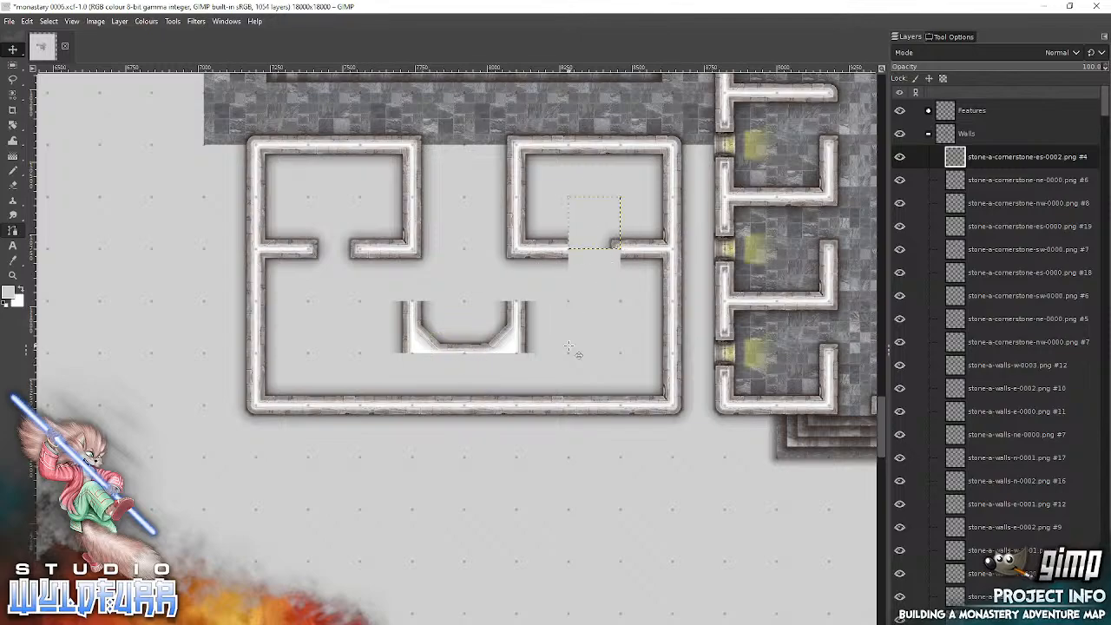
key("alt+Tab")
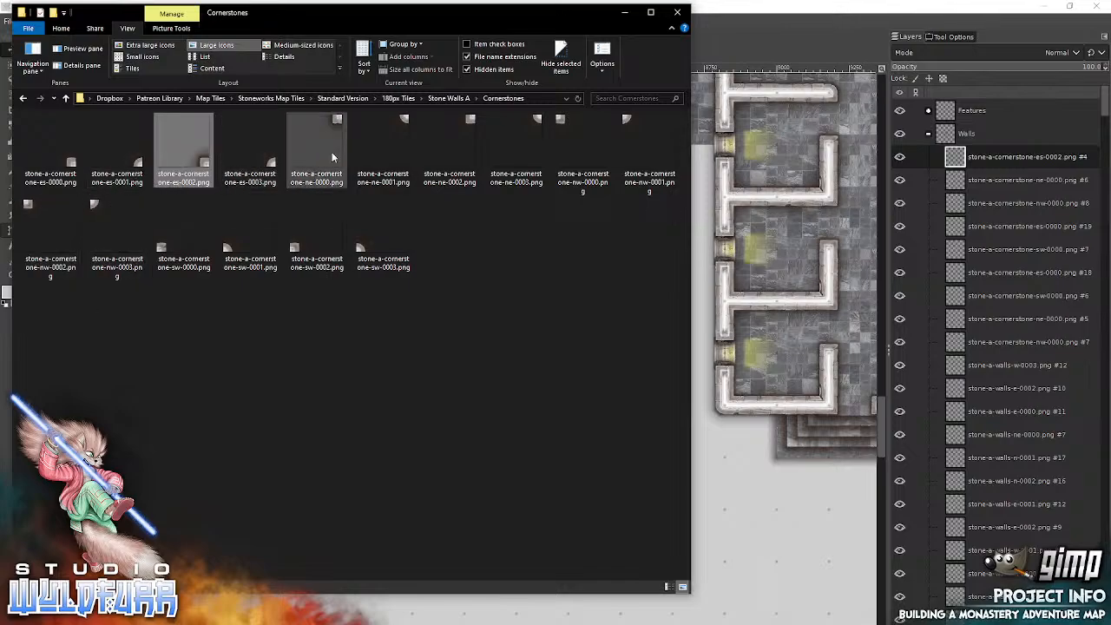
left_click_drag(469, 120, 793, 184)
left_click_drag(483, 343, 619, 257)
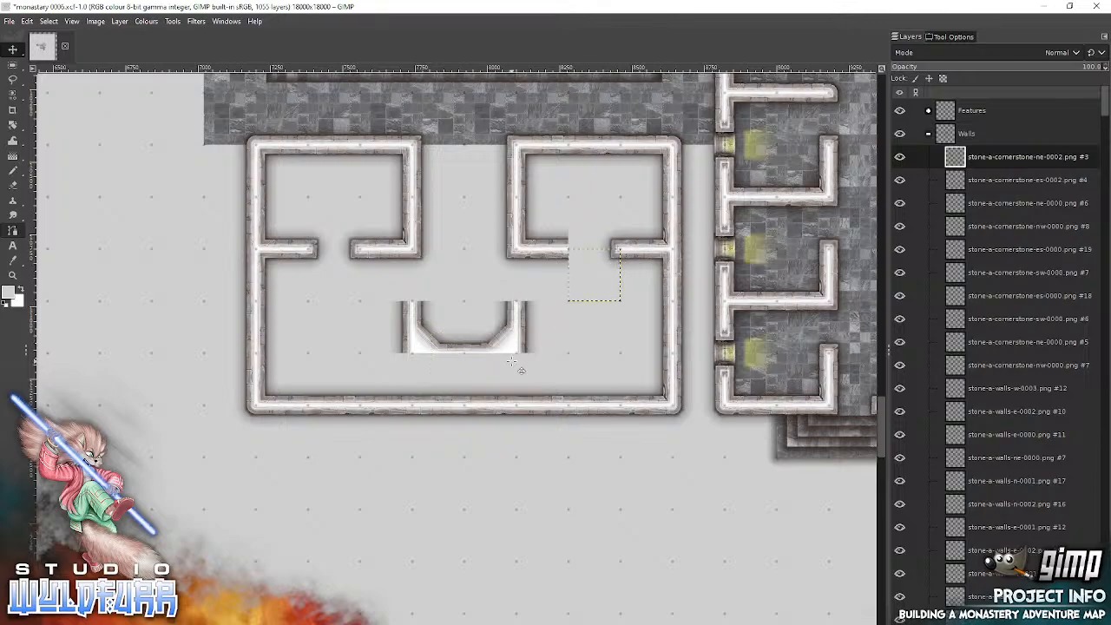
Step: Cap the doorway's west end with stone-a-cornerstone-sw-0002.png on the north side and bring in stone-a-cornerstone-nw-0000.png for the south side
key("alt+Tab")
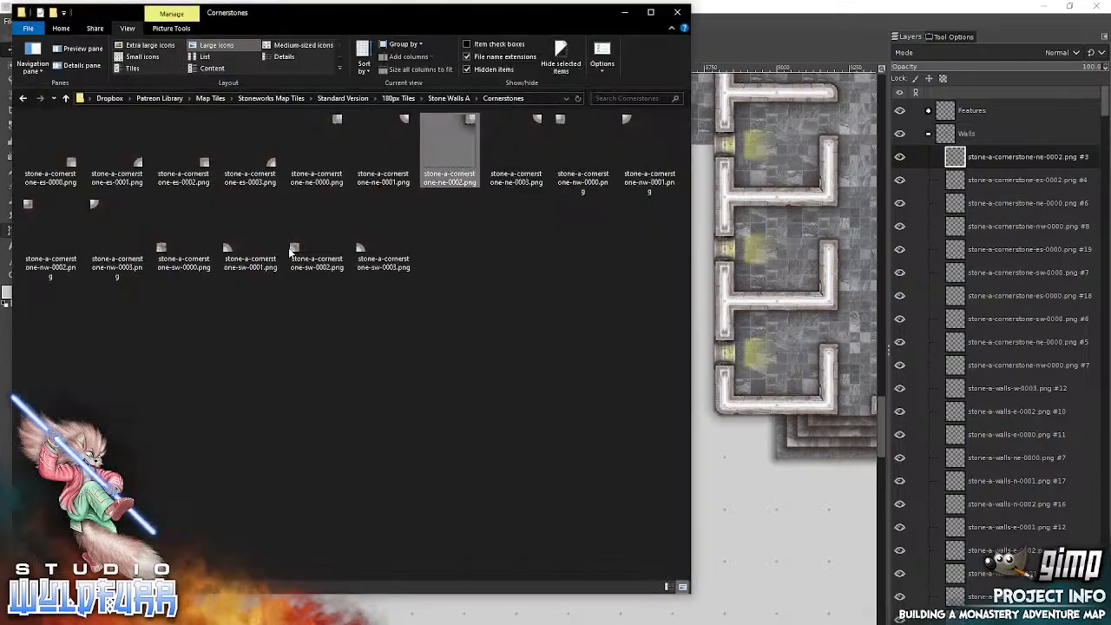
left_click_drag(301, 251, 758, 222)
left_click_drag(433, 374, 574, 244)
key("alt+Tab")
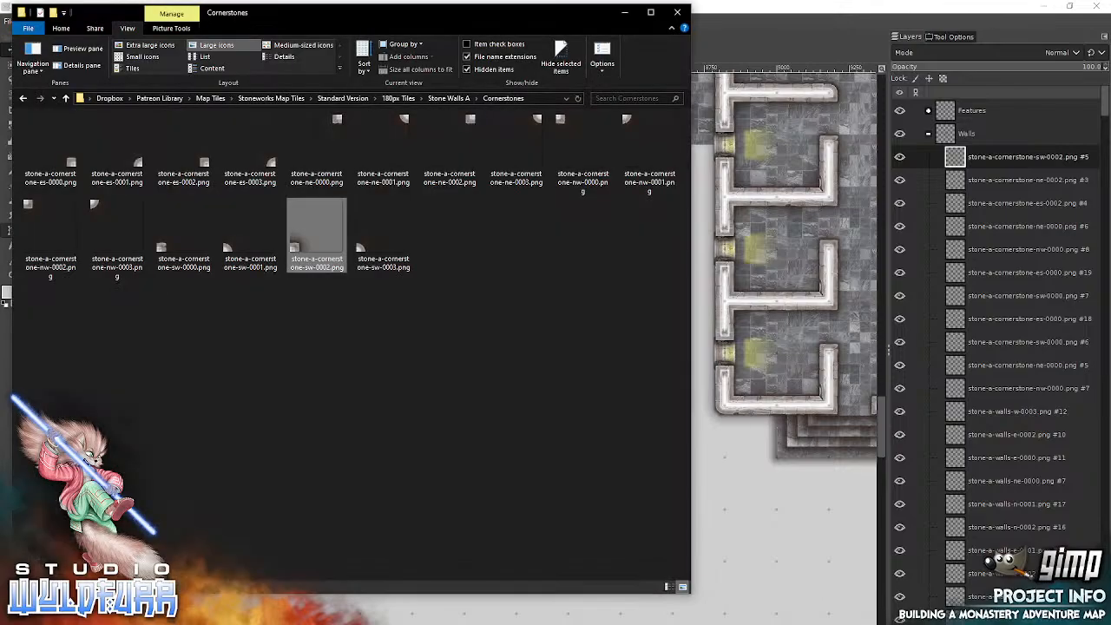
left_click_drag(566, 124, 756, 217)
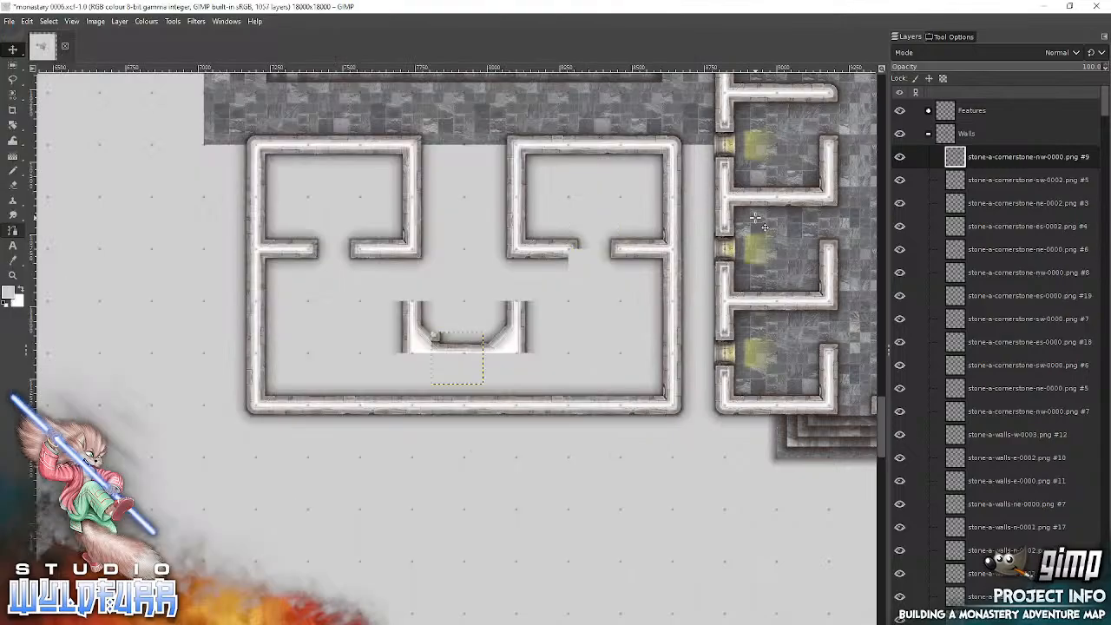